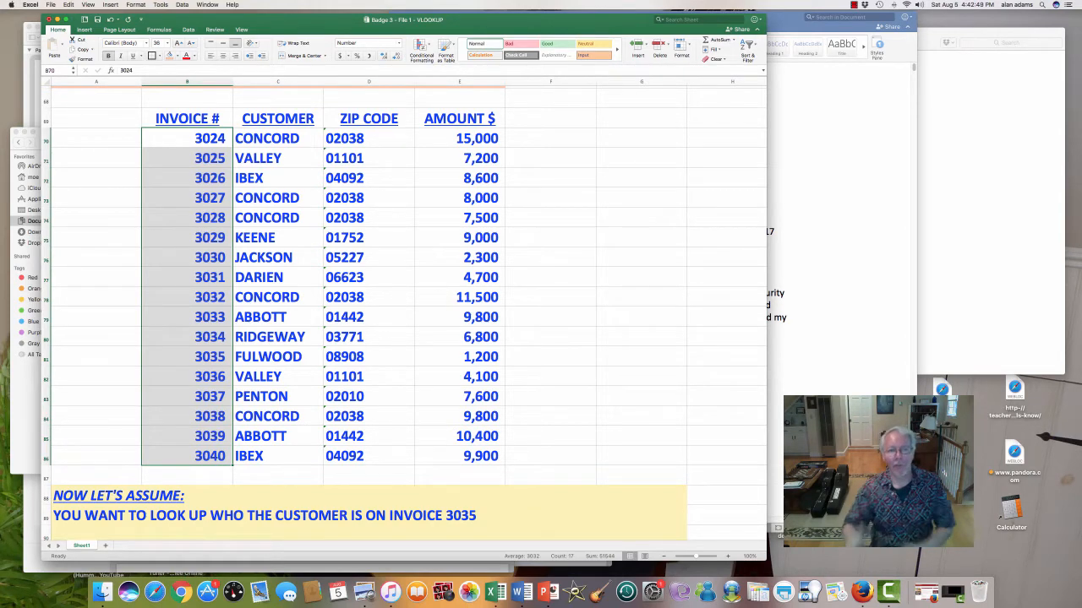
Start a VLOOKUP formula in cell C90, below the question about the customer on invoice 3035
{"action": "left_click", "coordinate": [369, 277]}
{"action": "scroll", "coordinate": [406, 296], "scroll_direction": "down", "scroll_amount": 5}
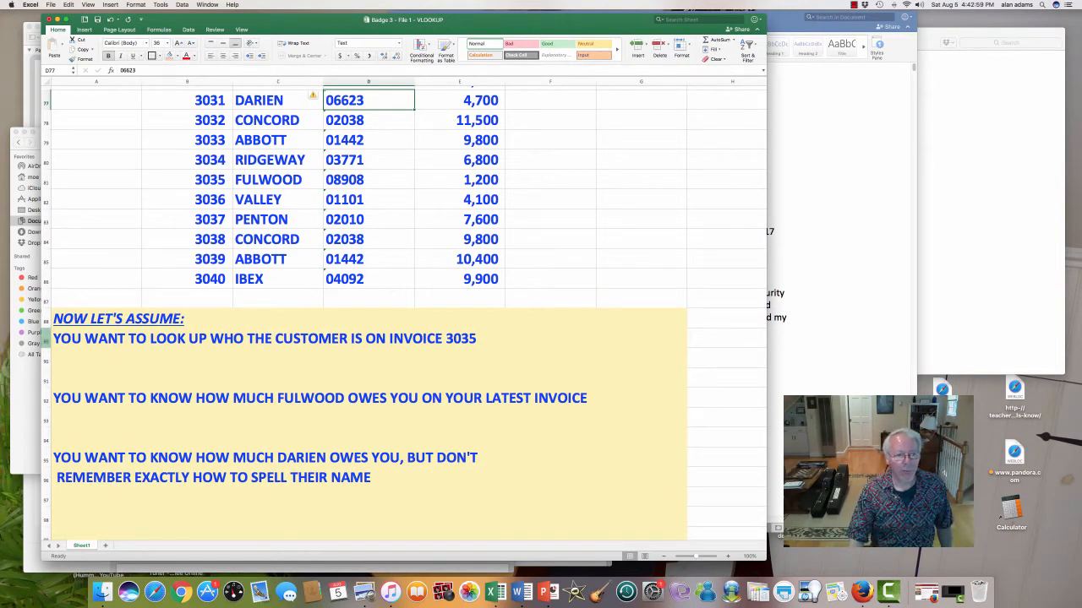
{"action": "left_click", "coordinate": [46, 338]}
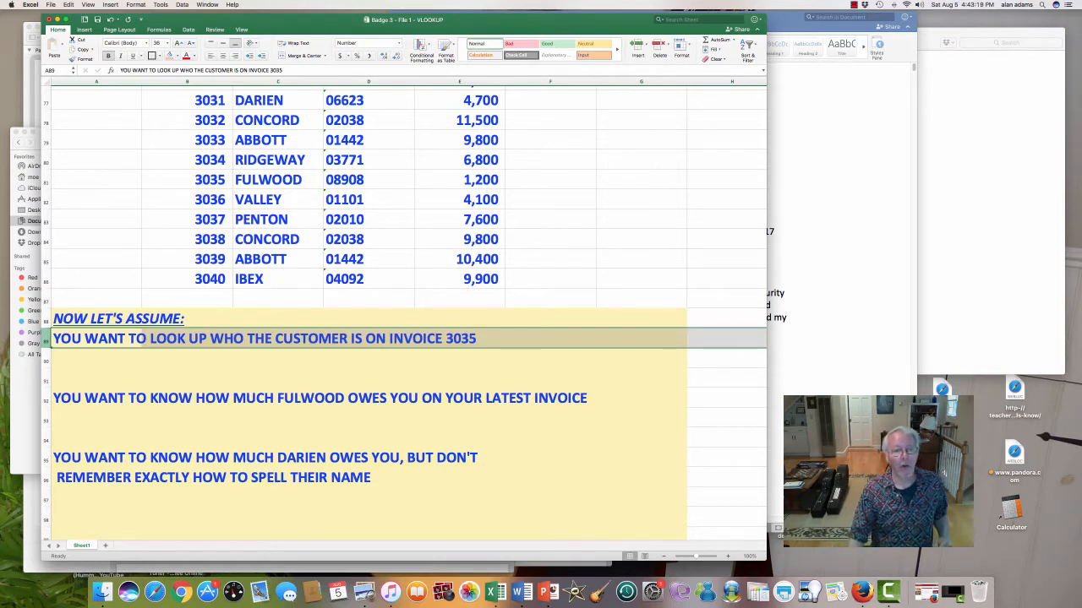
{"action": "left_click", "coordinate": [278, 358]}
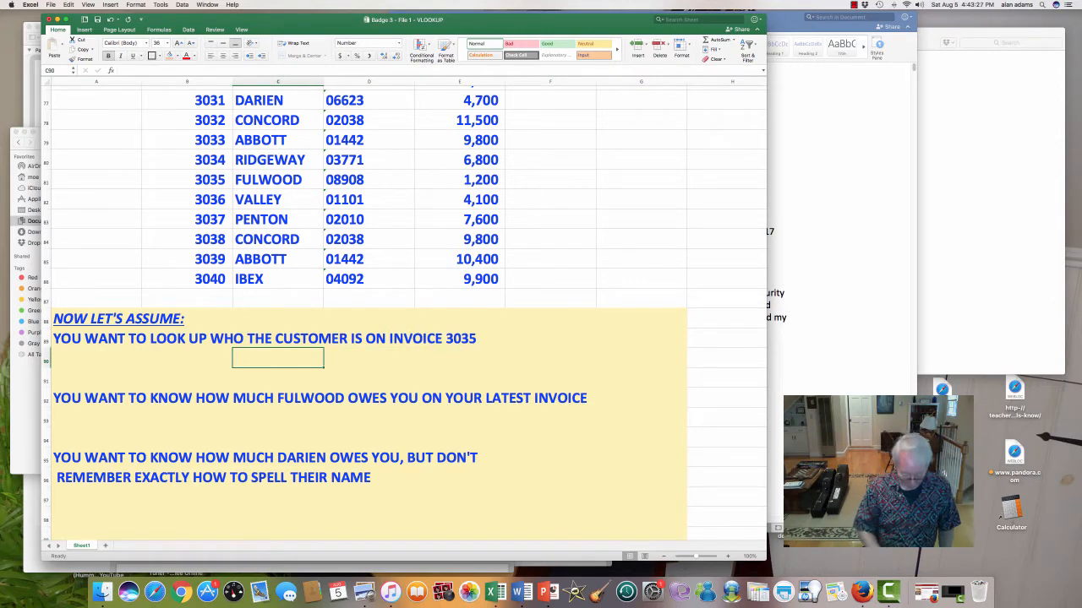
{"action": "type", "text": "=VLOOKUP"}
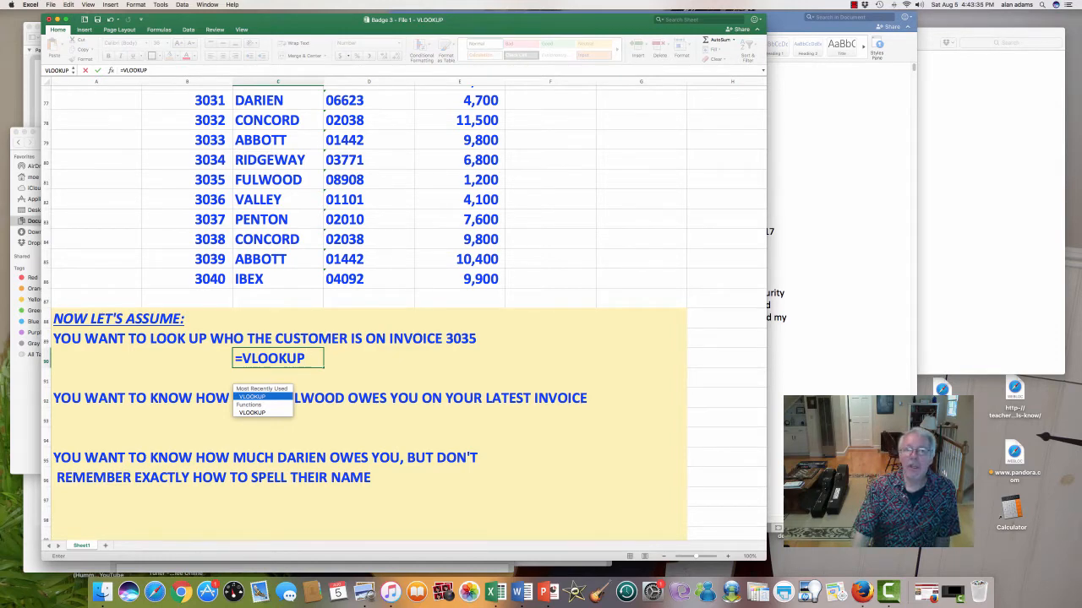
{"action": "key", "text": "Down"}
{"action": "key", "text": "Up"}
{"action": "key", "text": "Down"}
{"action": "key", "text": "Tab"}
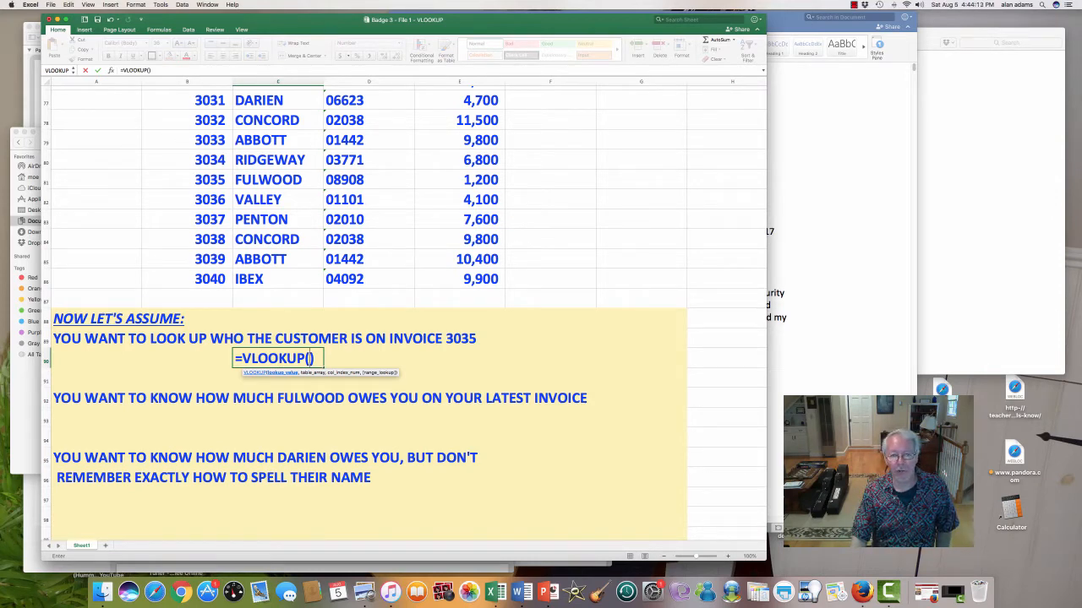
Enter 3035 as the lookup value and the invoice data B70:E86 as the table array
{"action": "type", "text": "3035"}
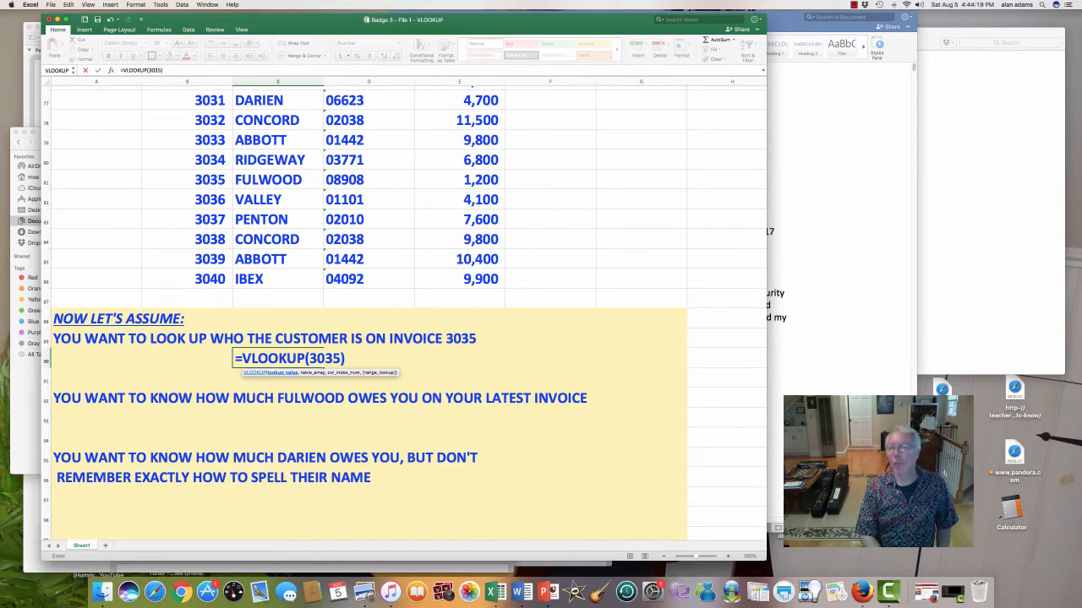
{"action": "type", "text": ","}
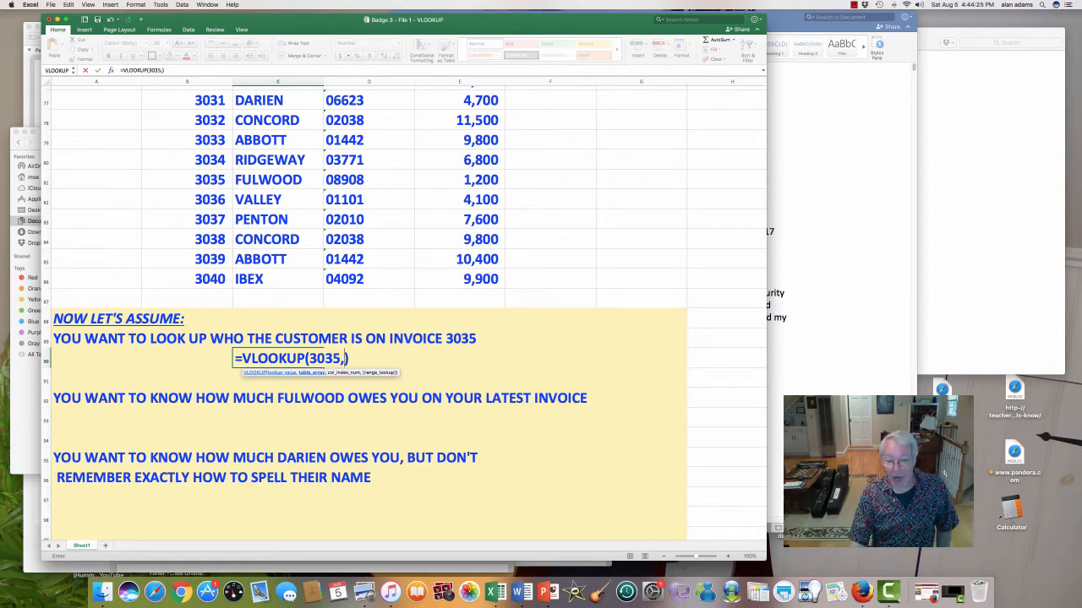
{"action": "scroll", "coordinate": [363, 296], "scroll_direction": "up", "scroll_amount": 3}
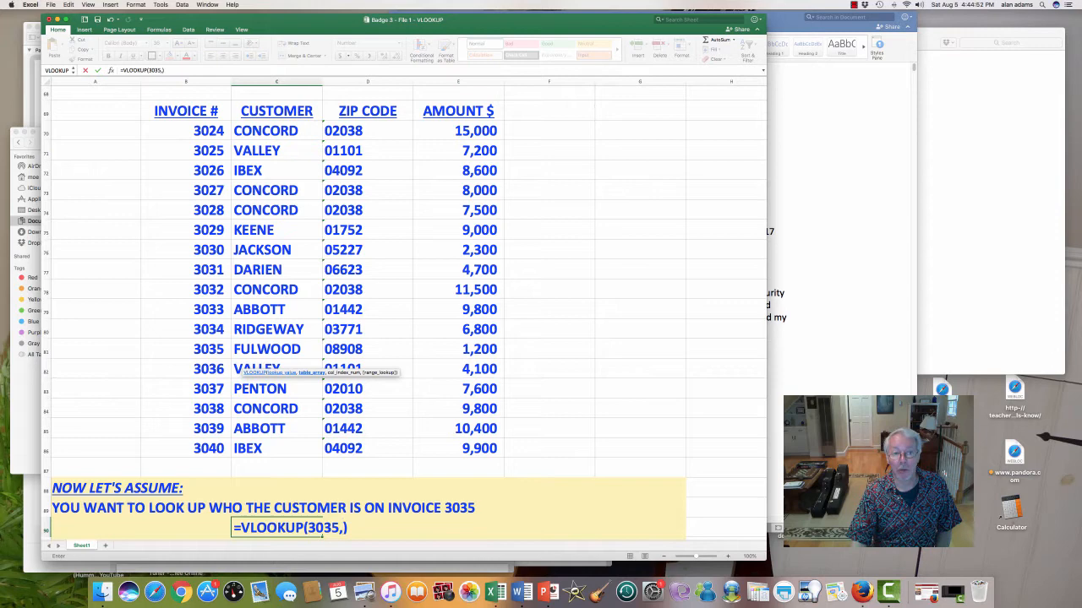
{"action": "left_click_drag", "start_coordinate": [182, 135], "coordinate": [505, 451]}
{"action": "scroll", "coordinate": [505, 452], "scroll_direction": "down", "scroll_amount": 5}
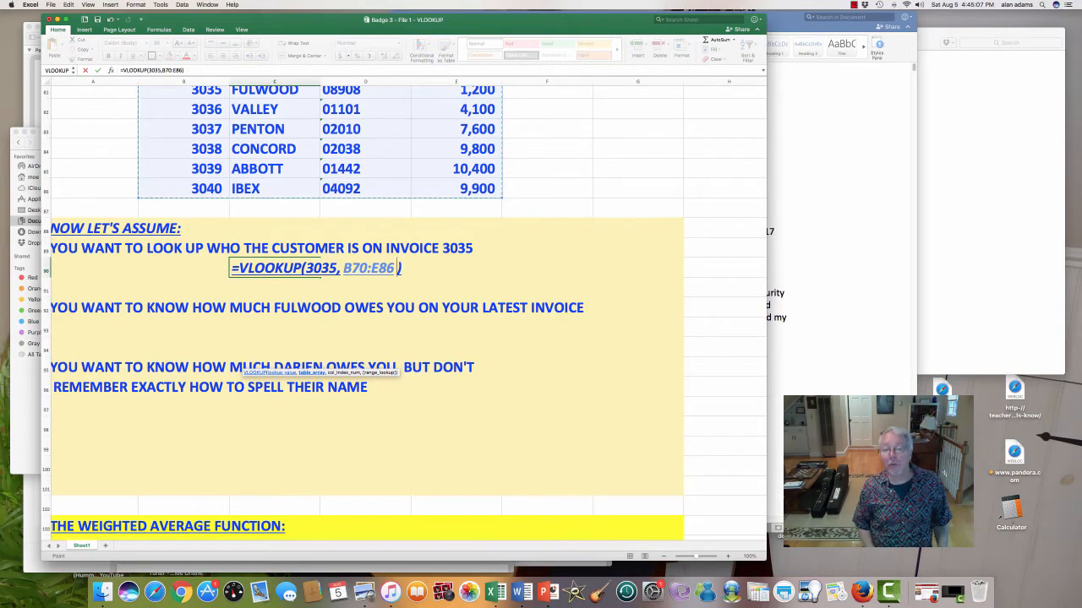
{"action": "type", "text": ","}
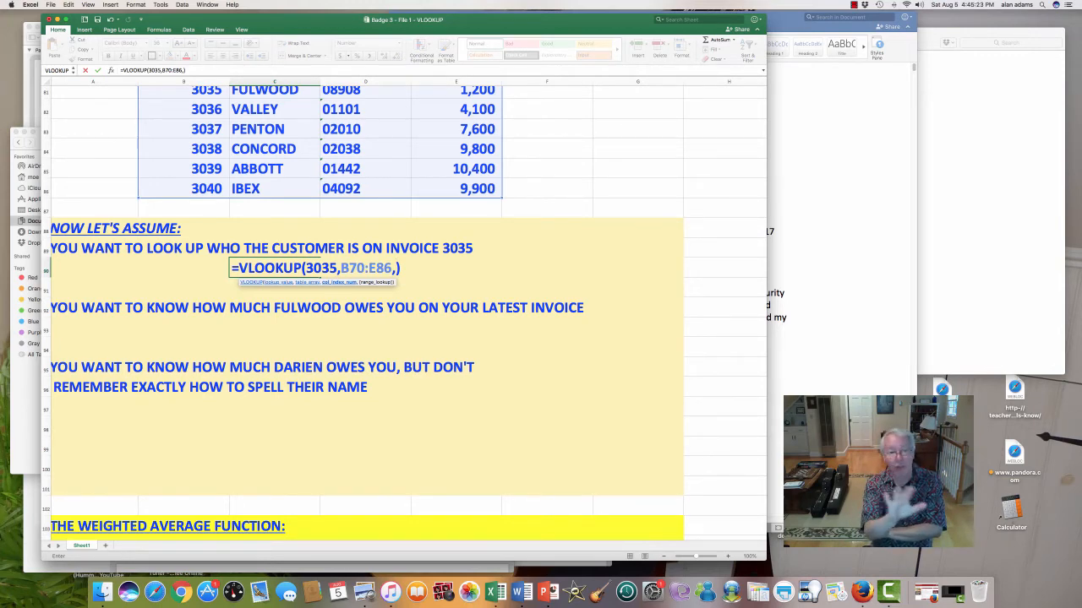
Complete the formula with column index 2 and highlight row 81, the invoice 3035 row, to check the result
{"action": "scroll", "coordinate": [404, 313], "scroll_direction": "up", "scroll_amount": 5}
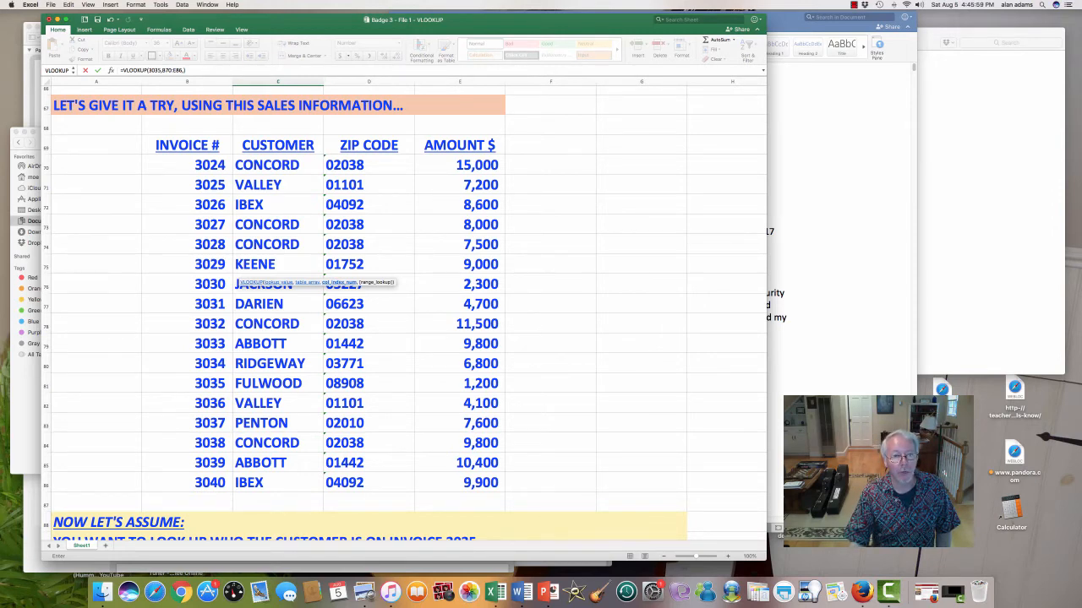
{"action": "scroll", "coordinate": [404, 313], "scroll_direction": "down", "scroll_amount": 5}
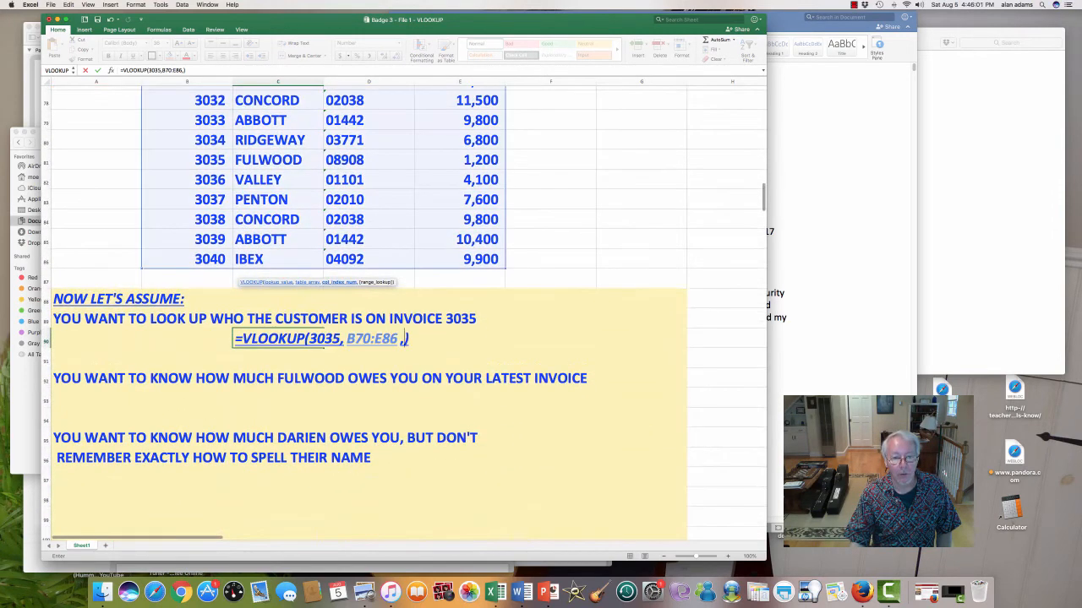
{"action": "type", "text": "2"}
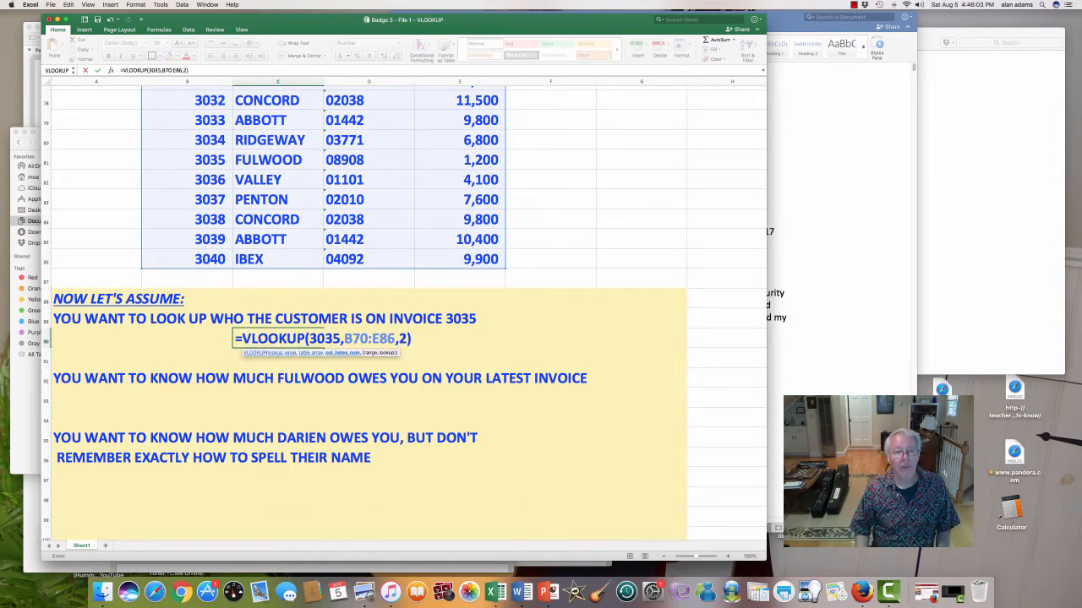
{"action": "type", "text": ")"}
{"action": "key", "text": "Return"}
{"action": "scroll", "coordinate": [363, 312], "scroll_direction": "up", "scroll_amount": 1}
{"action": "left_click", "coordinate": [46, 175]}
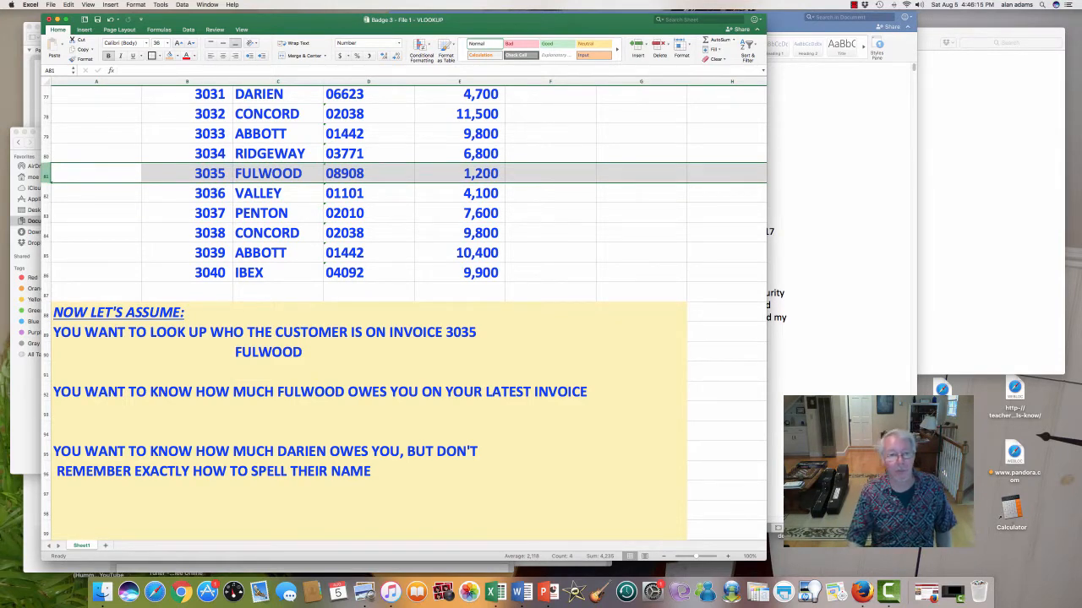
{"action": "left_click", "coordinate": [278, 412]}
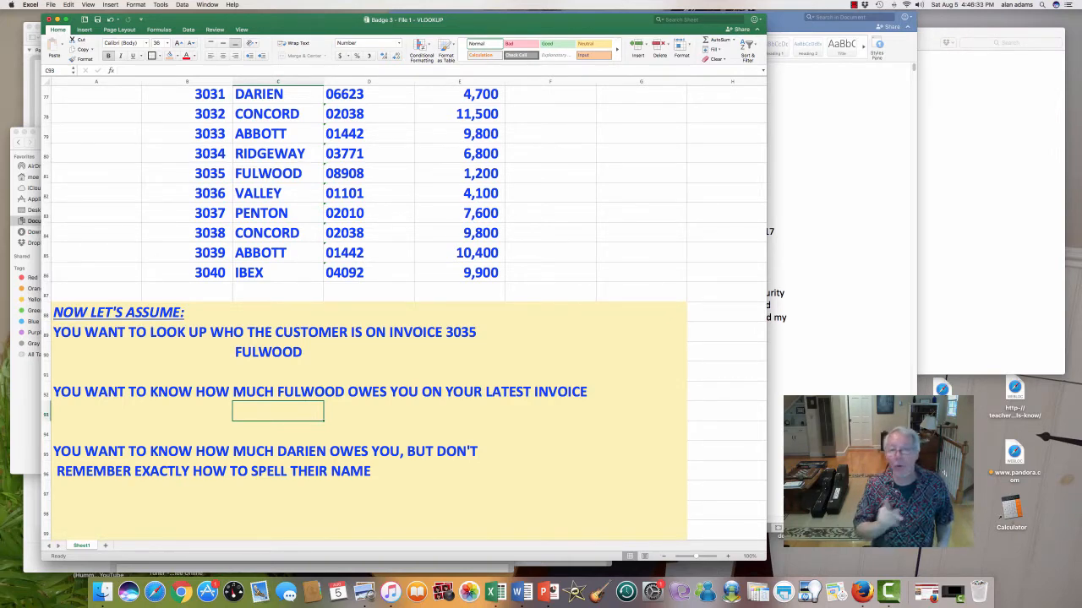
{"action": "type", "text": "=VLOOKUP"}
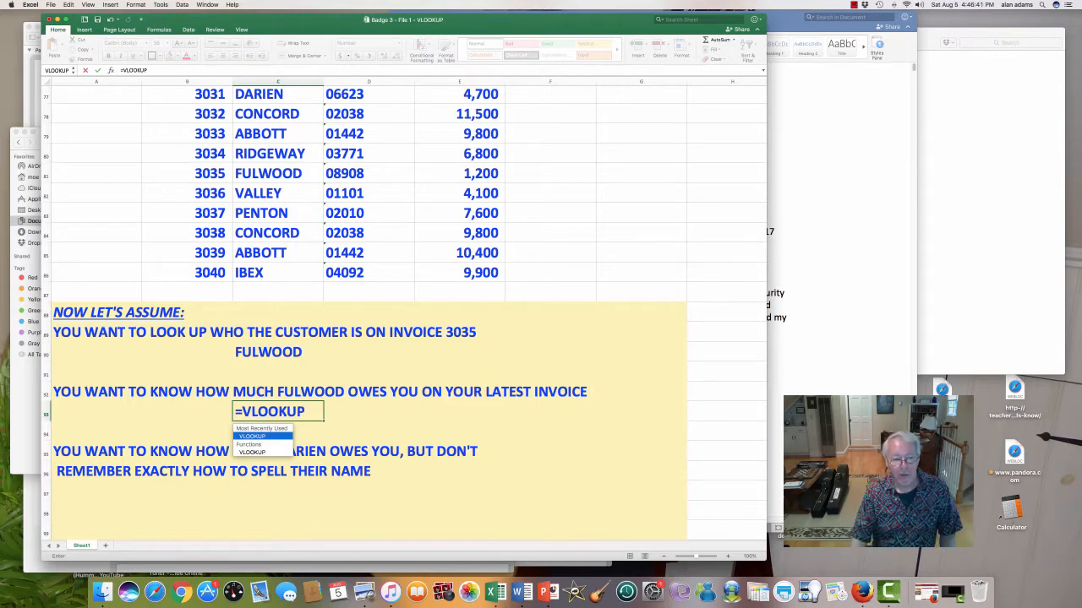
{"action": "key", "text": "Down"}
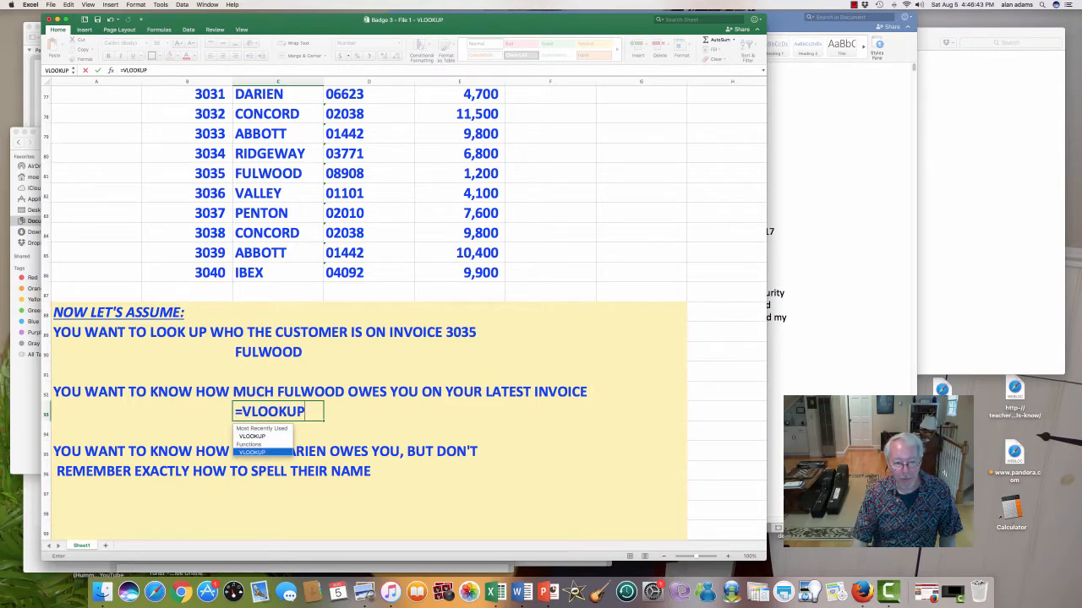
{"action": "key", "text": "Tab"}
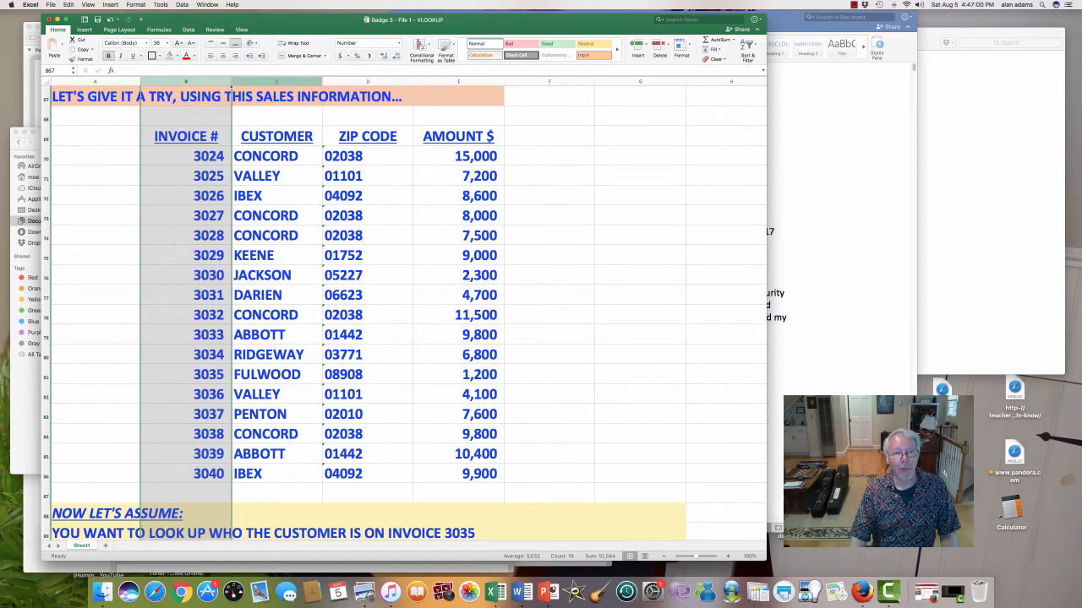
Sort the invoice table in ascending order by the customer names in C70:C86, keeping each row's data together
{"action": "left_click", "coordinate": [276, 82]}
{"action": "left_click", "coordinate": [276, 157]}
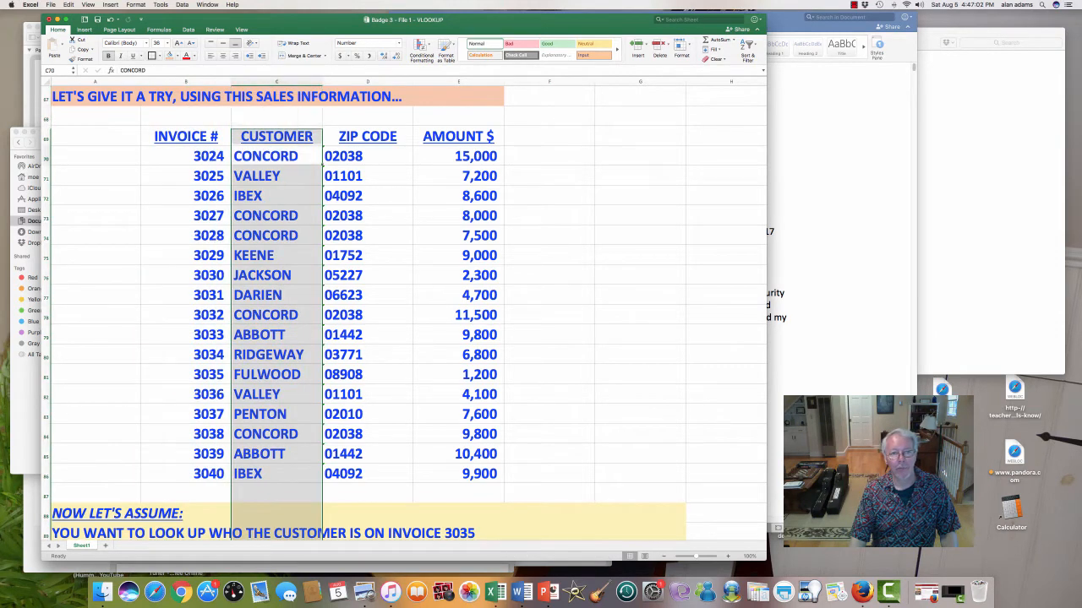
{"action": "left_click_drag", "start_coordinate": [276, 157], "coordinate": [277, 473]}
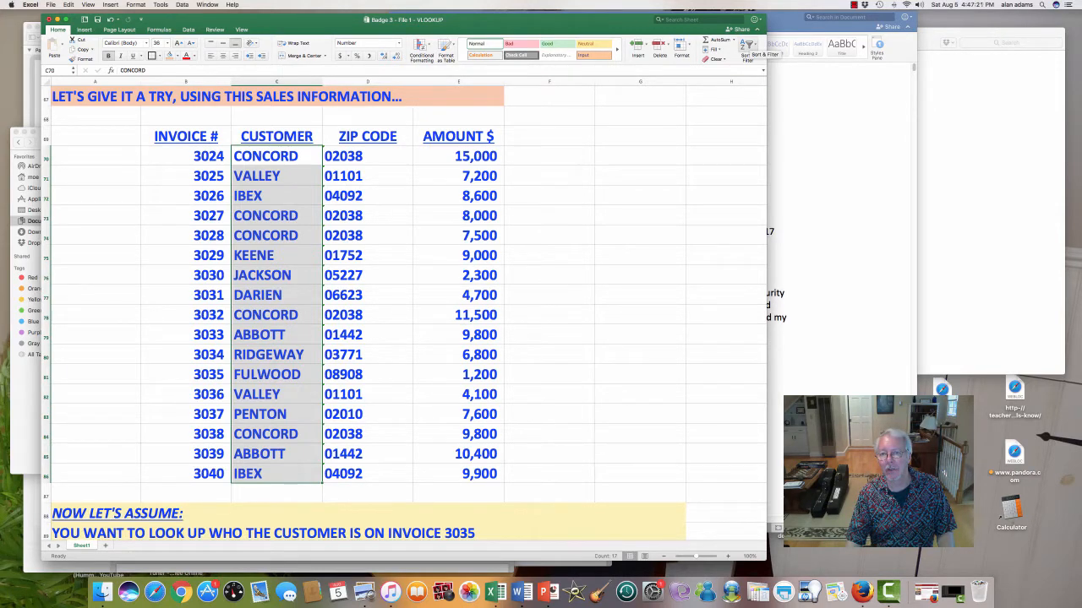
{"action": "left_click", "coordinate": [747, 46]}
{"action": "left_click", "coordinate": [769, 59]}
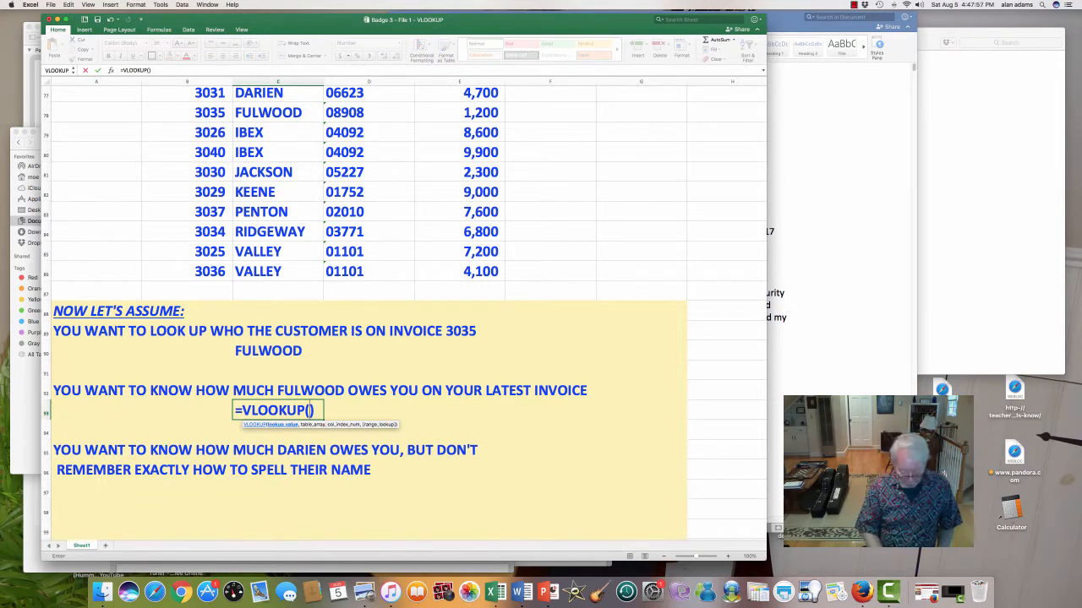
In the VLOOKUP formula in C93, enter "FULWOOD" as the lookup value and C70:E86 as the table array
{"action": "type", "text": "\"FULWOOD"}
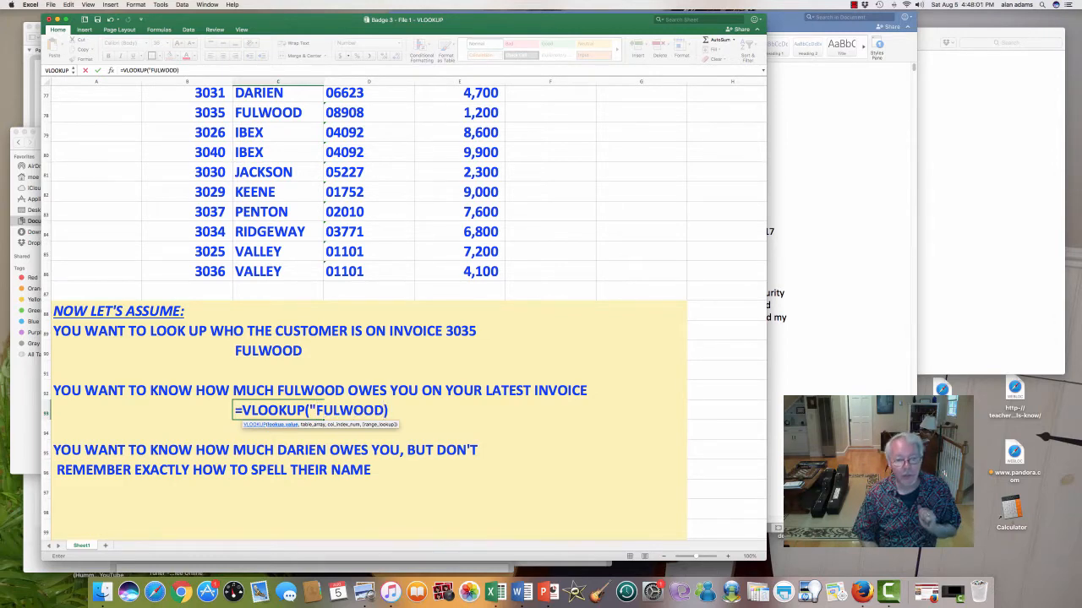
{"action": "type", "text": "\""}
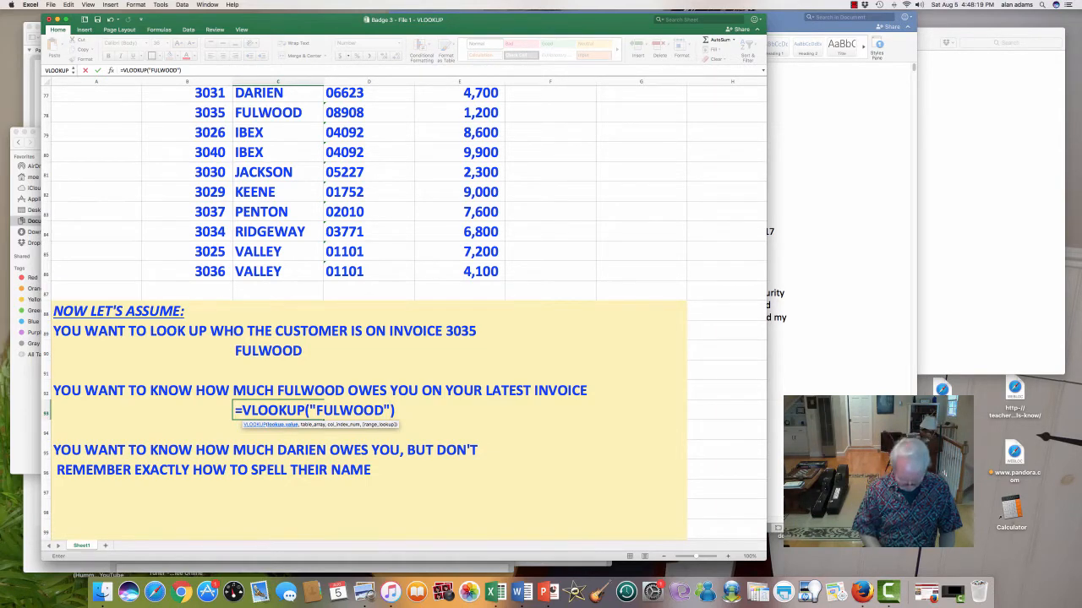
{"action": "type", "text": ","}
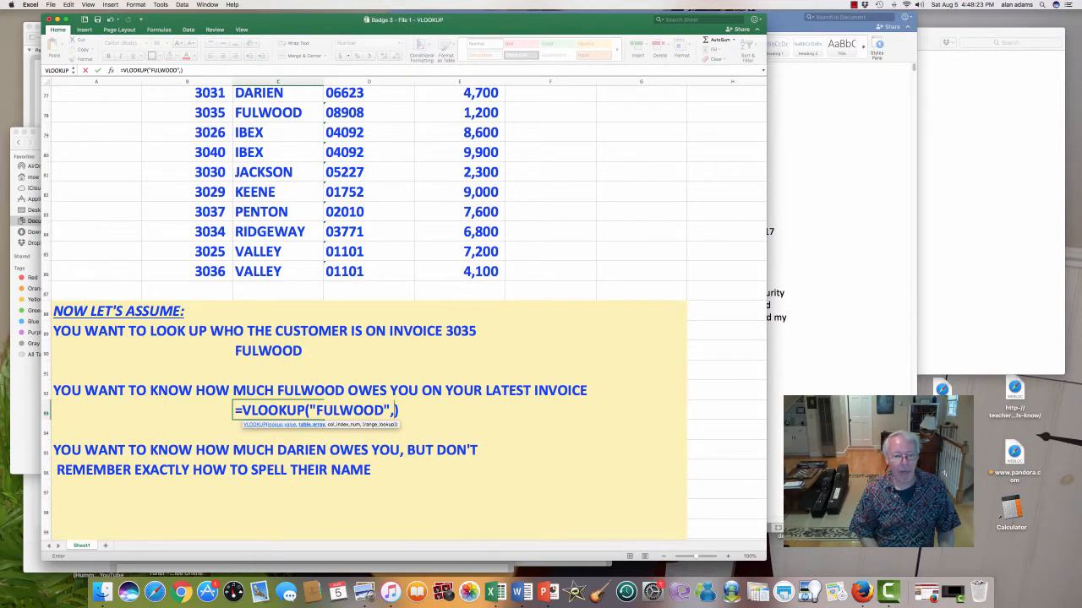
{"action": "scroll", "coordinate": [404, 312], "scroll_direction": "up", "scroll_amount": 5}
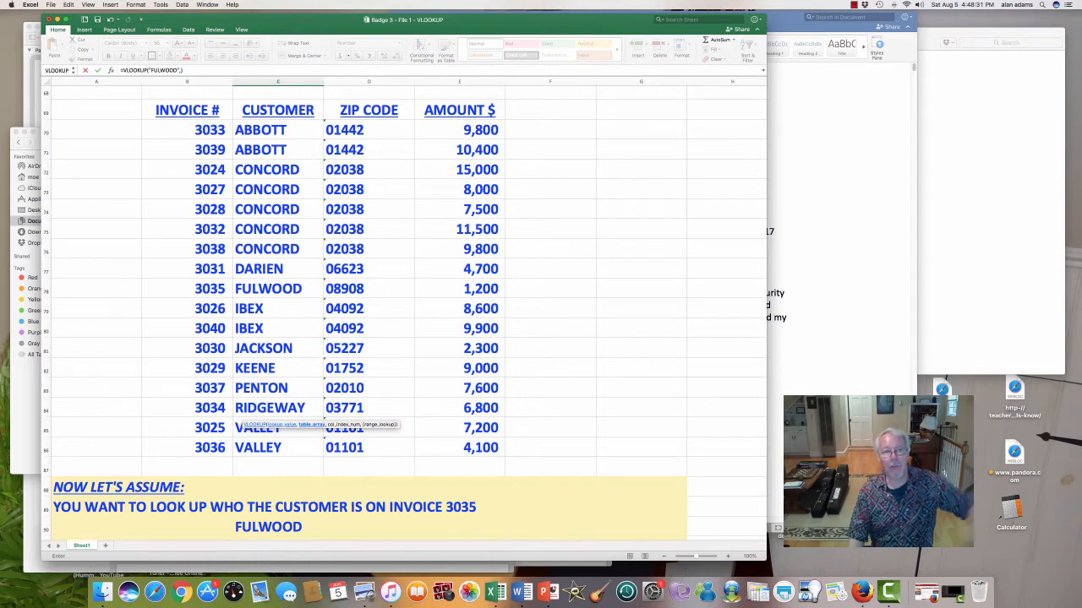
{"action": "left_click", "coordinate": [277, 130]}
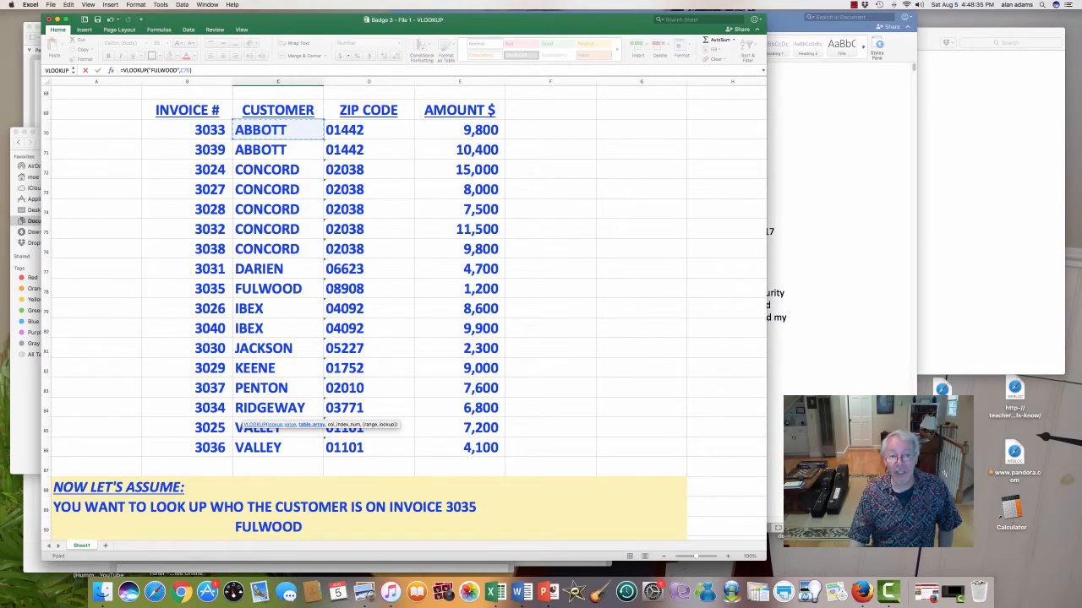
{"action": "left_click_drag", "start_coordinate": [278, 130], "coordinate": [495, 452]}
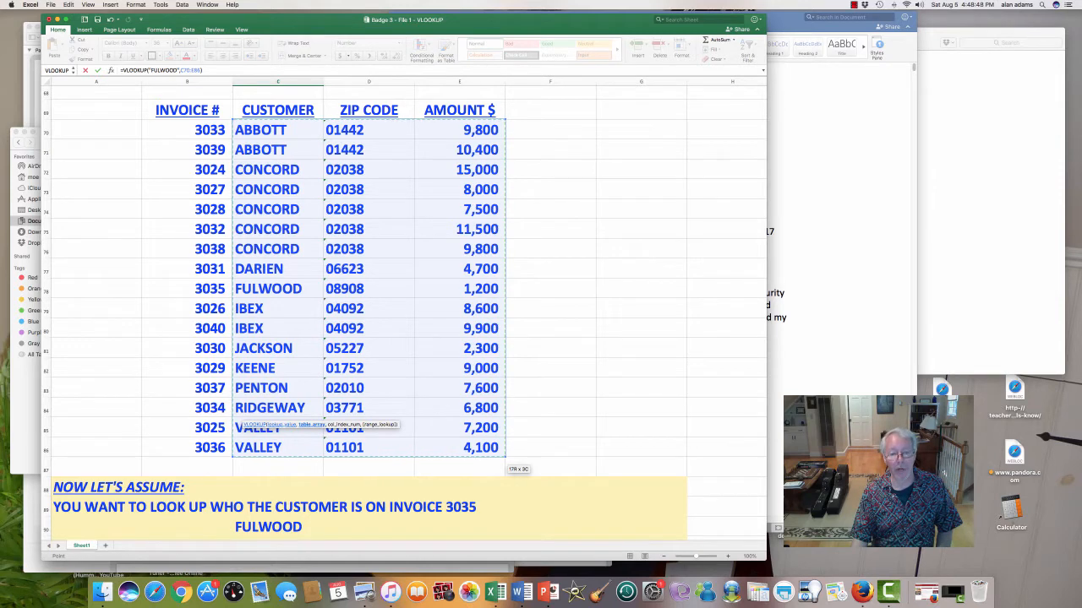
{"action": "scroll", "coordinate": [404, 313], "scroll_direction": "down", "scroll_amount": 10}
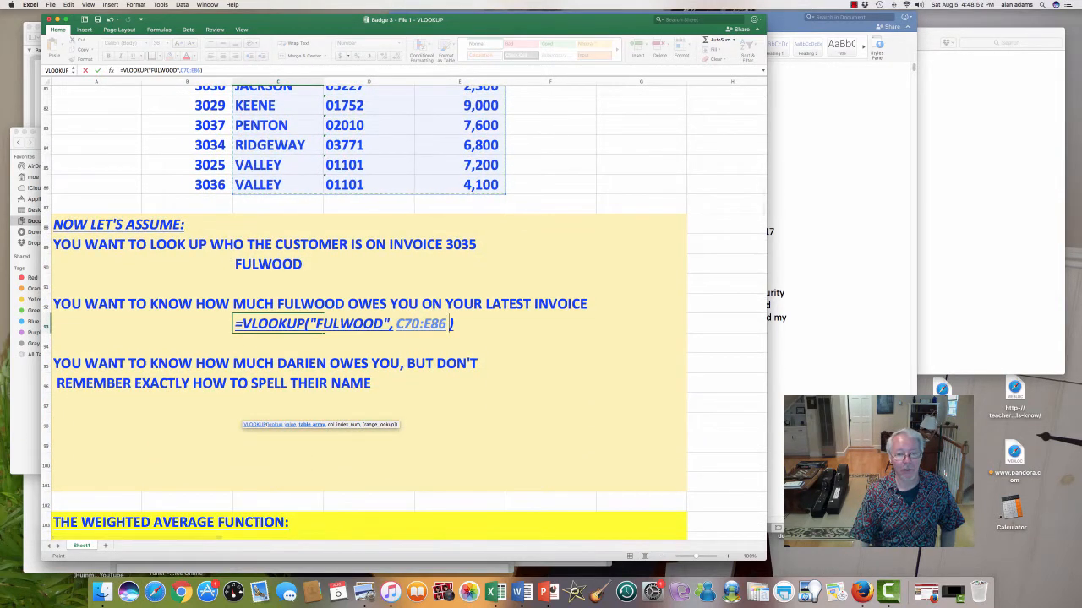
Complete the Fulwood formula with column index 3 and highlight the Fulwood row to check the amount
{"action": "scroll", "coordinate": [404, 312], "scroll_direction": "up", "scroll_amount": 10}
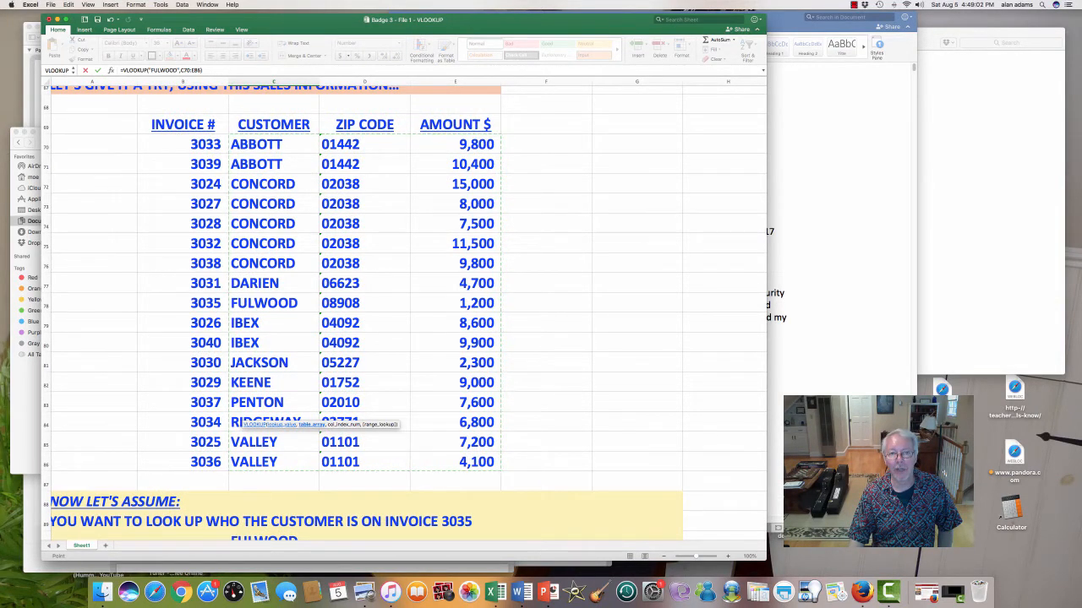
{"action": "scroll", "coordinate": [404, 313], "scroll_direction": "down", "scroll_amount": 10}
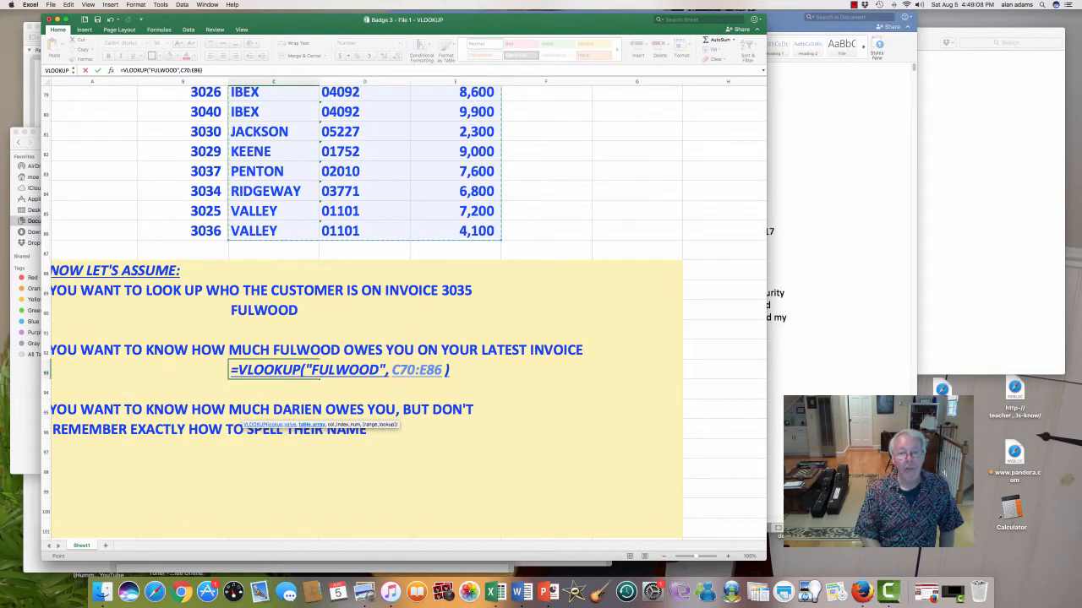
{"action": "type", "text": ","}
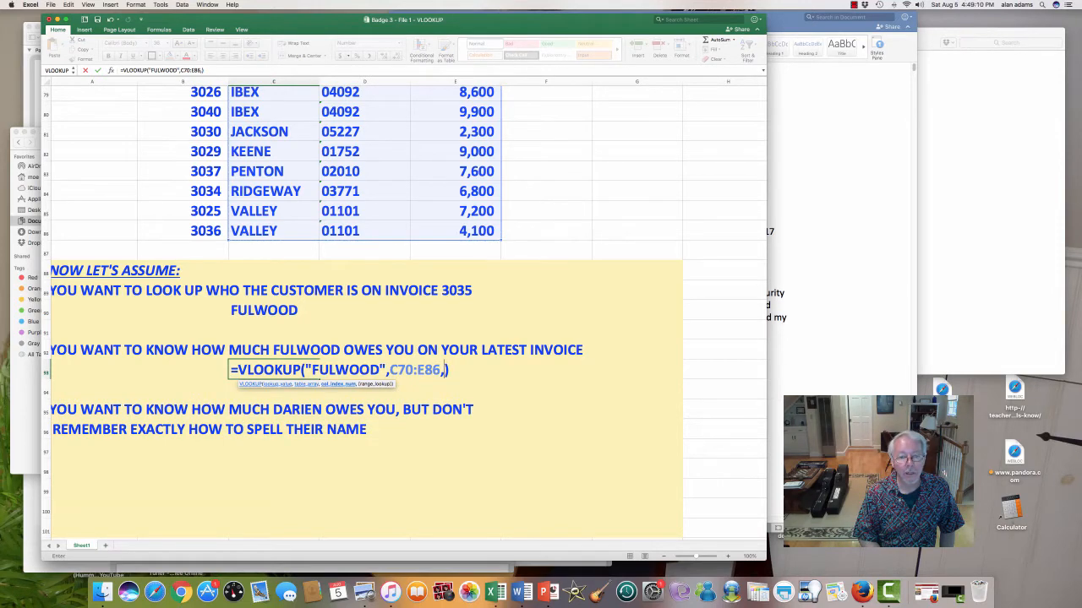
{"action": "type", "text": "3"}
{"action": "key", "text": "Return"}
{"action": "scroll", "coordinate": [405, 312], "scroll_direction": "up", "scroll_amount": 3}
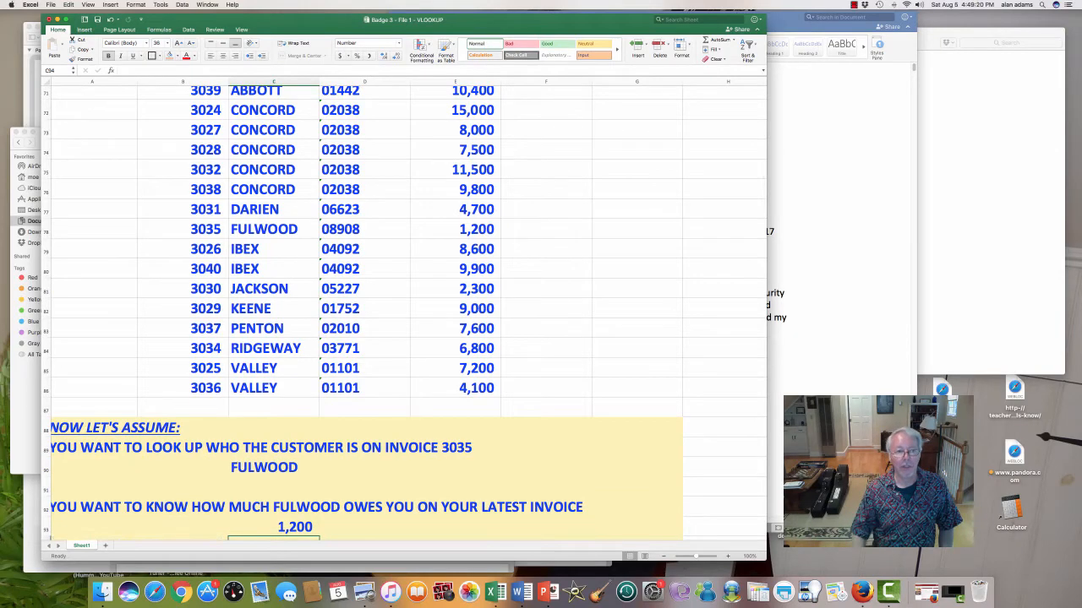
{"action": "left_click", "coordinate": [47, 229]}
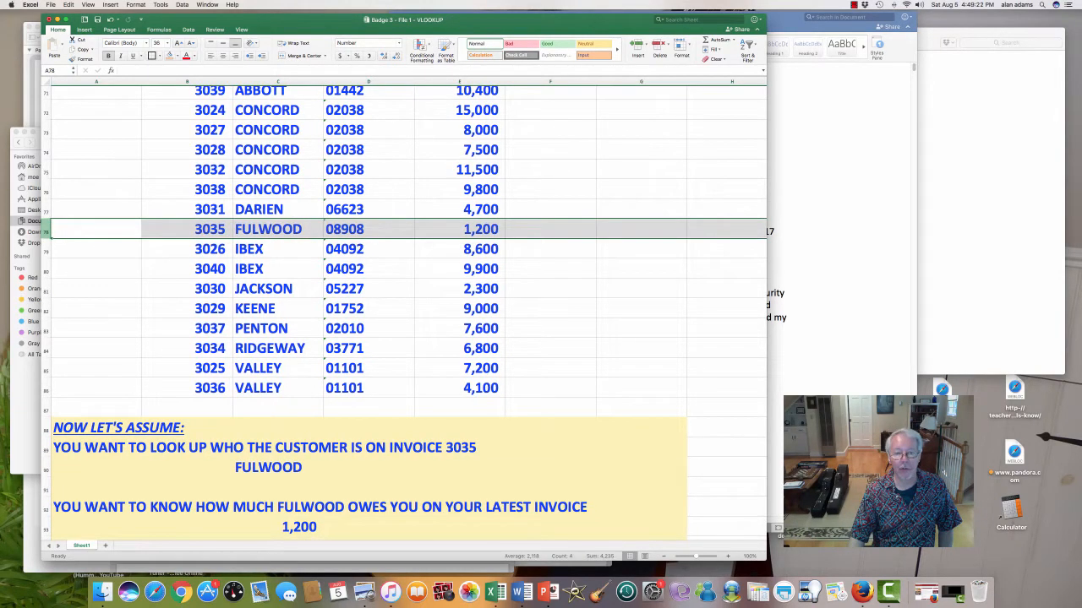
Read the Darien question and highlight the sorted customer names in column C of the sales table
{"action": "scroll", "coordinate": [405, 313], "scroll_direction": "down", "scroll_amount": 5}
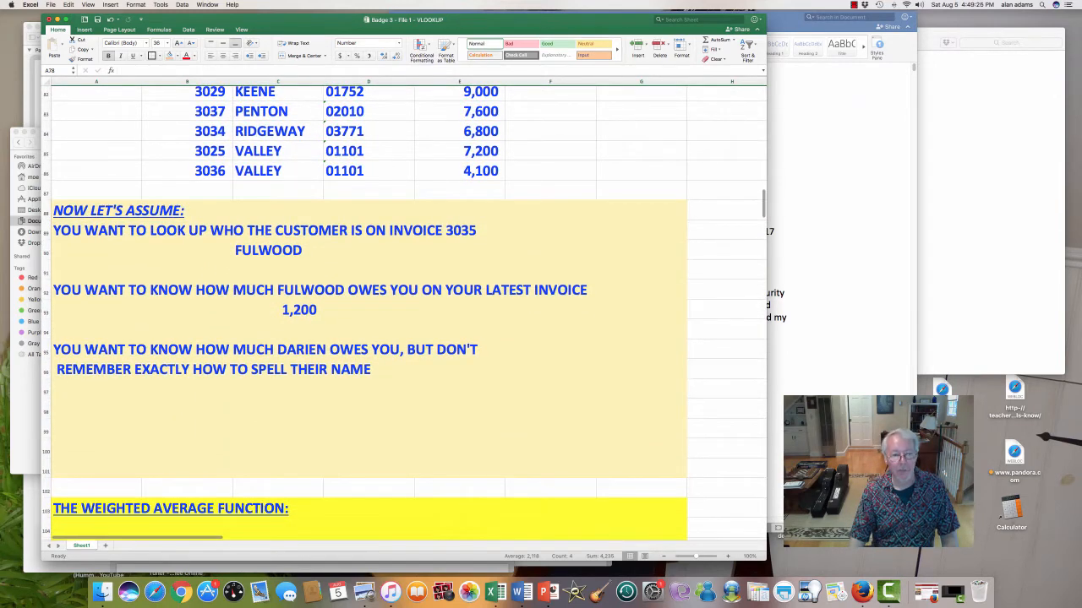
{"action": "left_click", "coordinate": [278, 389]}
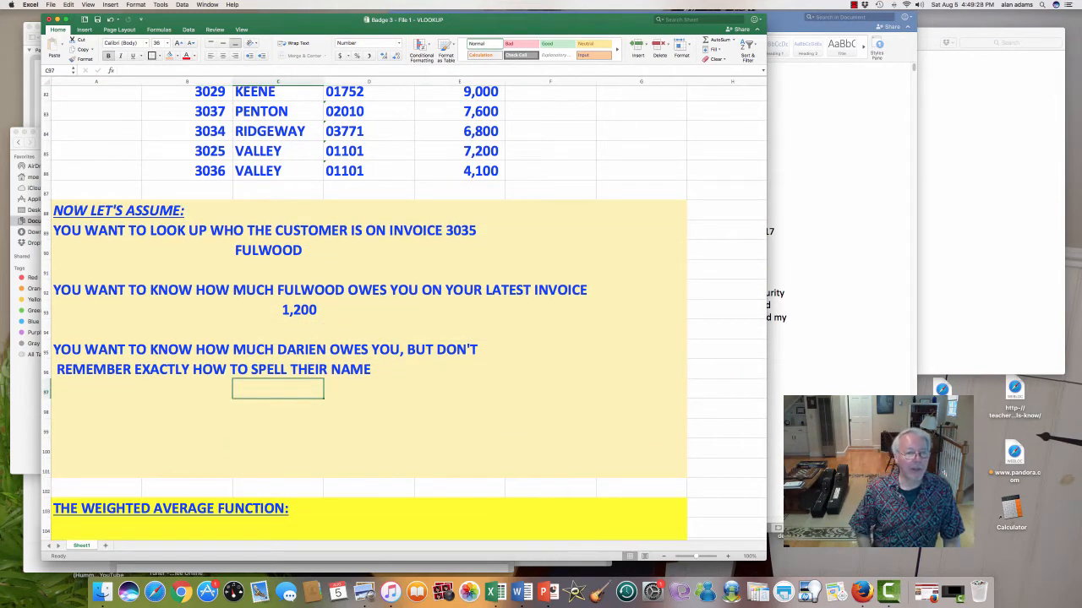
{"action": "scroll", "coordinate": [363, 311], "scroll_direction": "down", "scroll_amount": 1}
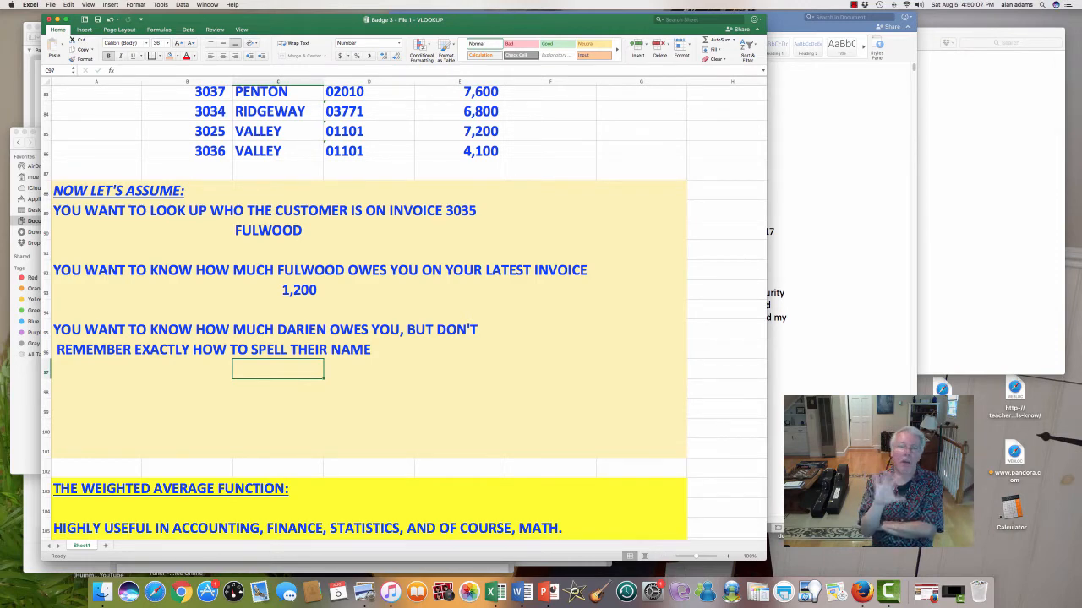
{"action": "scroll", "coordinate": [406, 313], "scroll_direction": "up", "scroll_amount": 10}
{"action": "left_click_drag", "start_coordinate": [262, 217], "coordinate": [270, 532]}
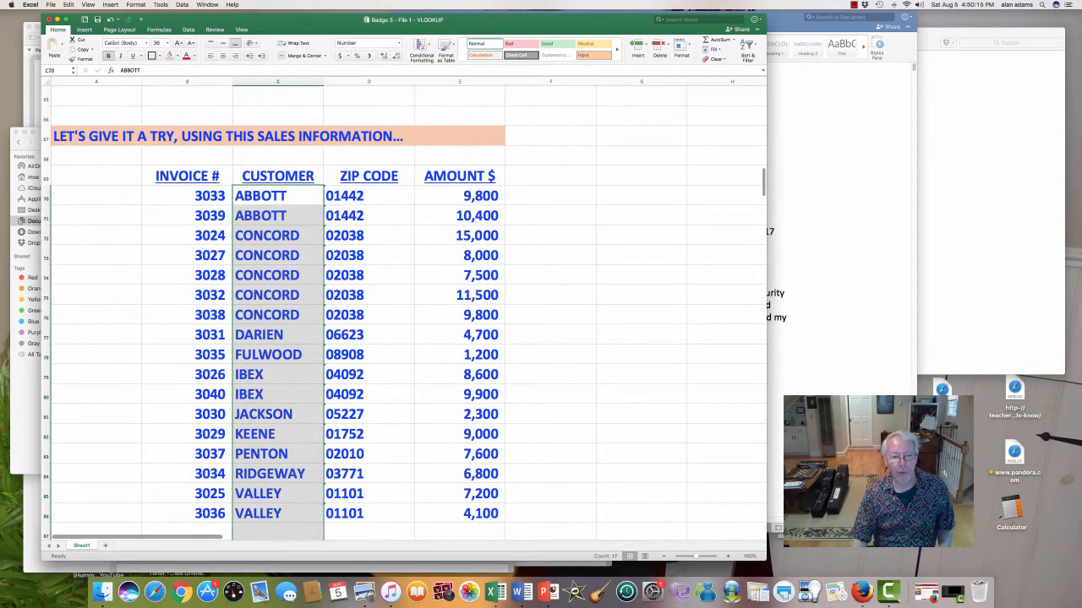
{"action": "scroll", "coordinate": [405, 313], "scroll_direction": "down", "scroll_amount": 8}
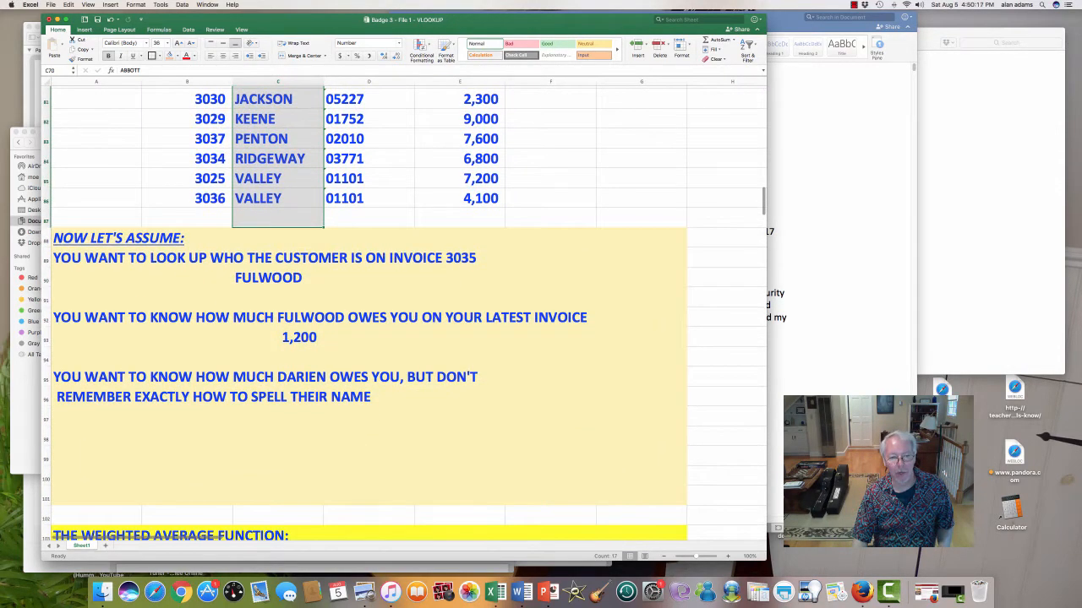
Start a VLOOKUP formula in C97 under the Darien question, with DARR as the lookup value
{"action": "left_click", "coordinate": [278, 417]}
{"action": "type", "text": "=VLOOKUP()"}
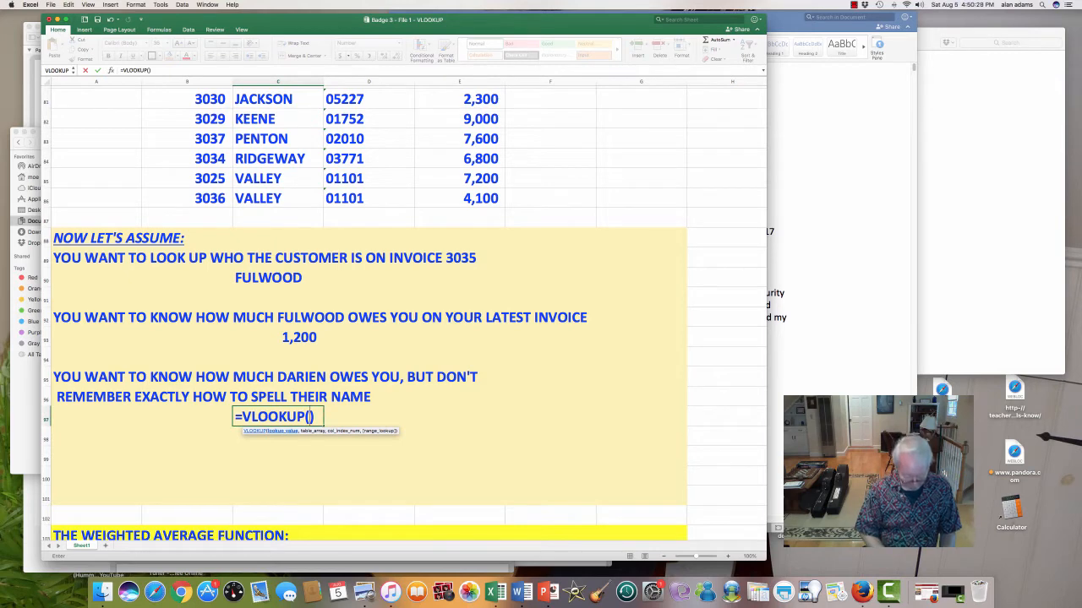
{"action": "type", "text": "DARR"}
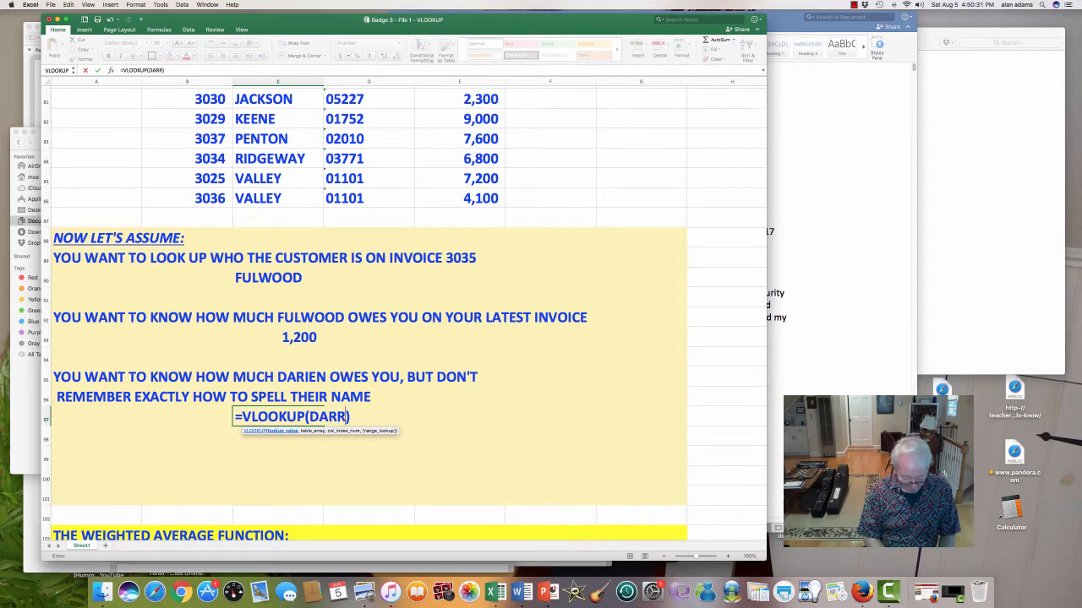
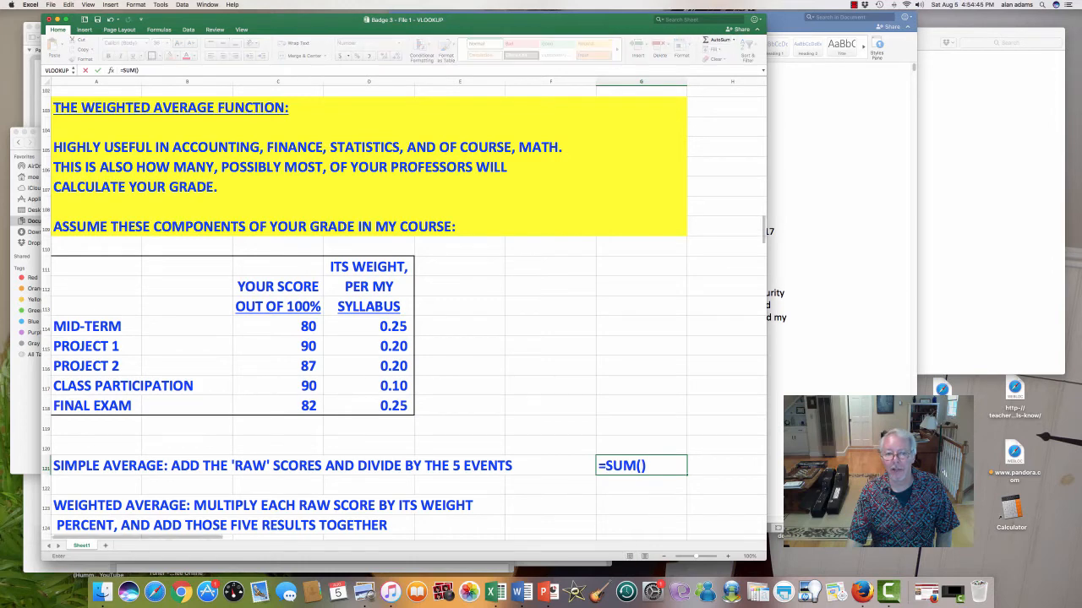
Complete the SUM of the raw scores C114:C118 in G121, and divide G121 by 5 in G122
{"action": "left_click_drag", "start_coordinate": [305, 326], "coordinate": [325, 408]}
{"action": "key", "text": "Return"}
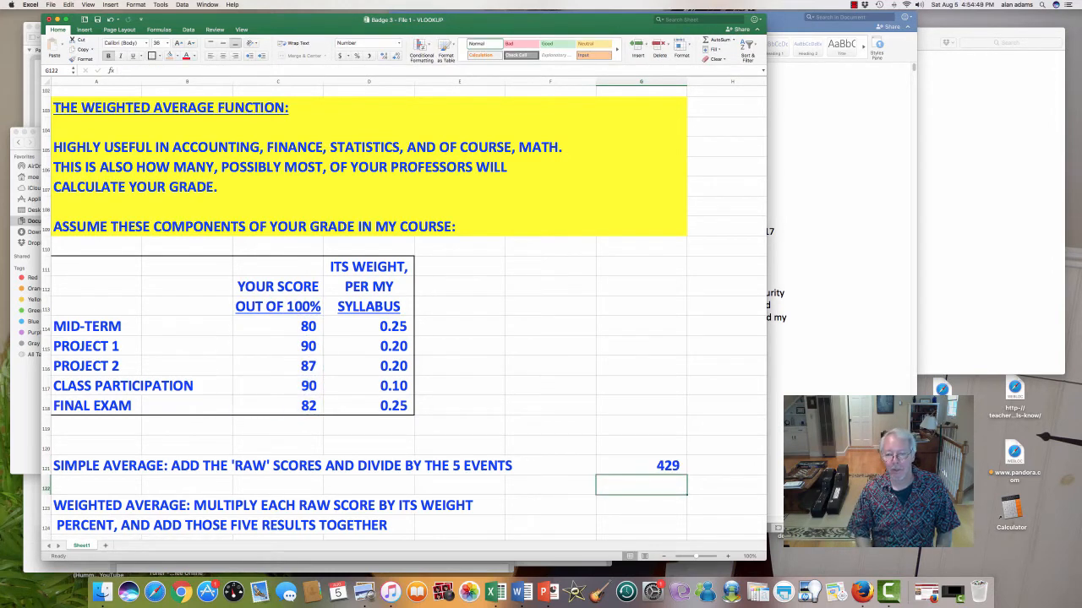
{"action": "type", "text": "+/5"}
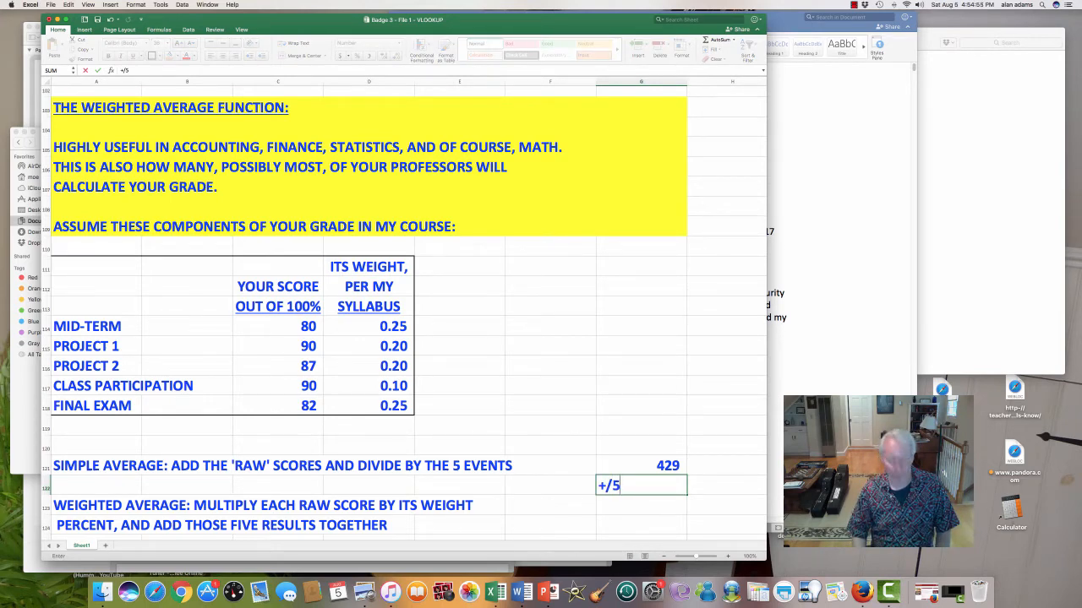
{"action": "key", "text": "Escape"}
{"action": "type", "text": "+"}
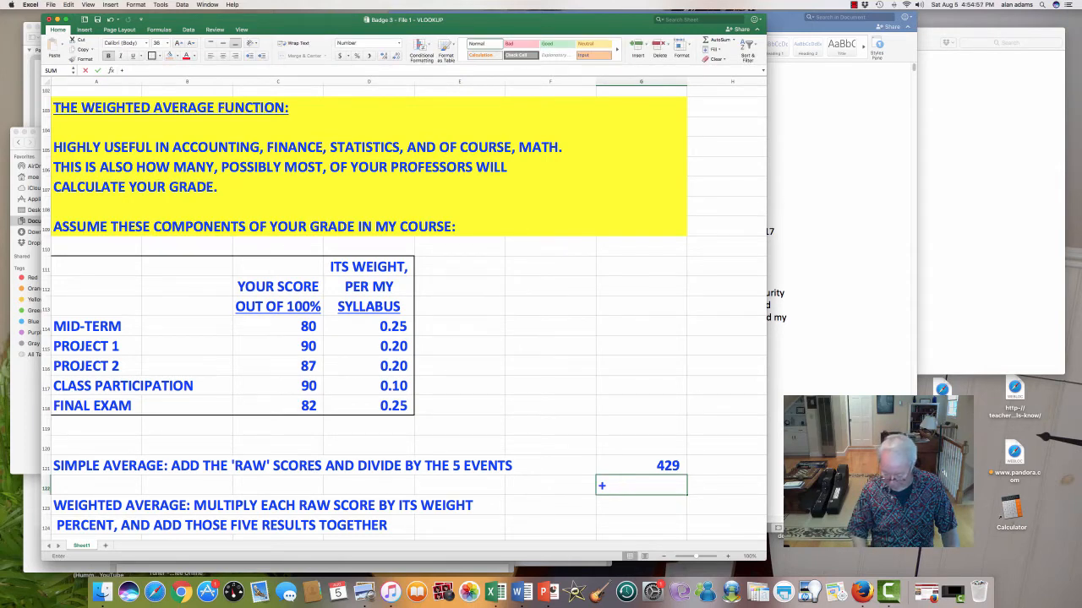
{"action": "key", "text": "Up"}
{"action": "type", "text": "/"}
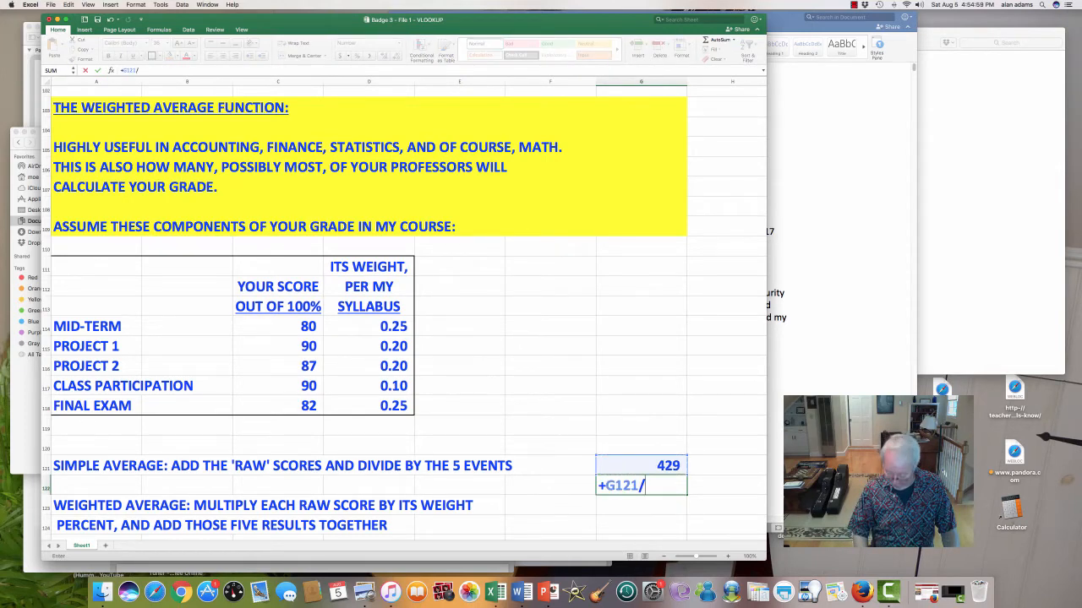
{"action": "type", "text": "5"}
{"action": "key", "text": "Return"}
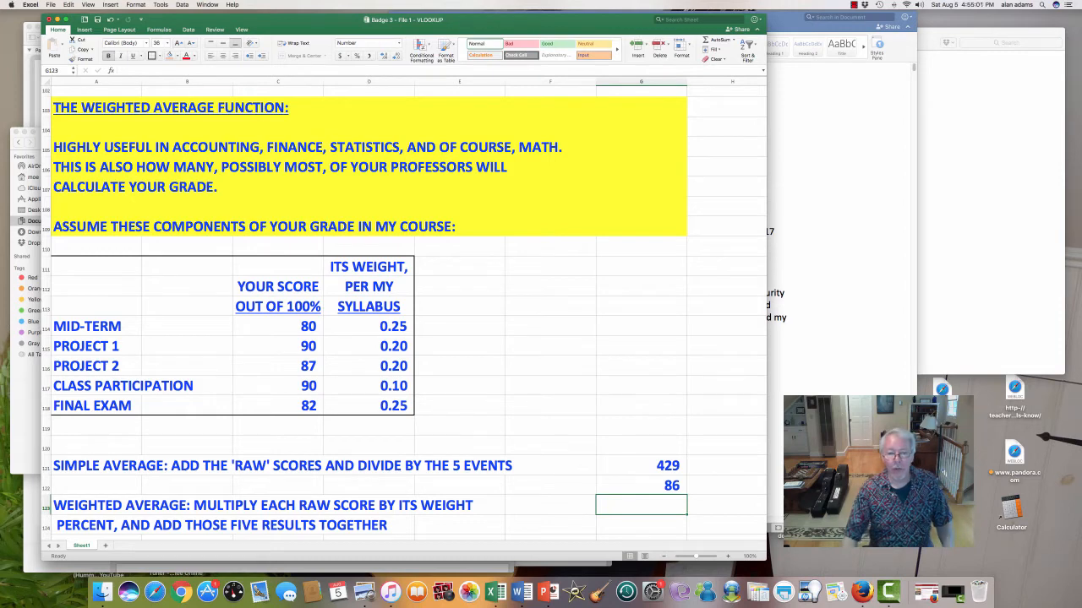
Review the simple average in G122 and the syllabus weights of the five grade components in D114:D118
{"action": "left_click", "coordinate": [641, 486]}
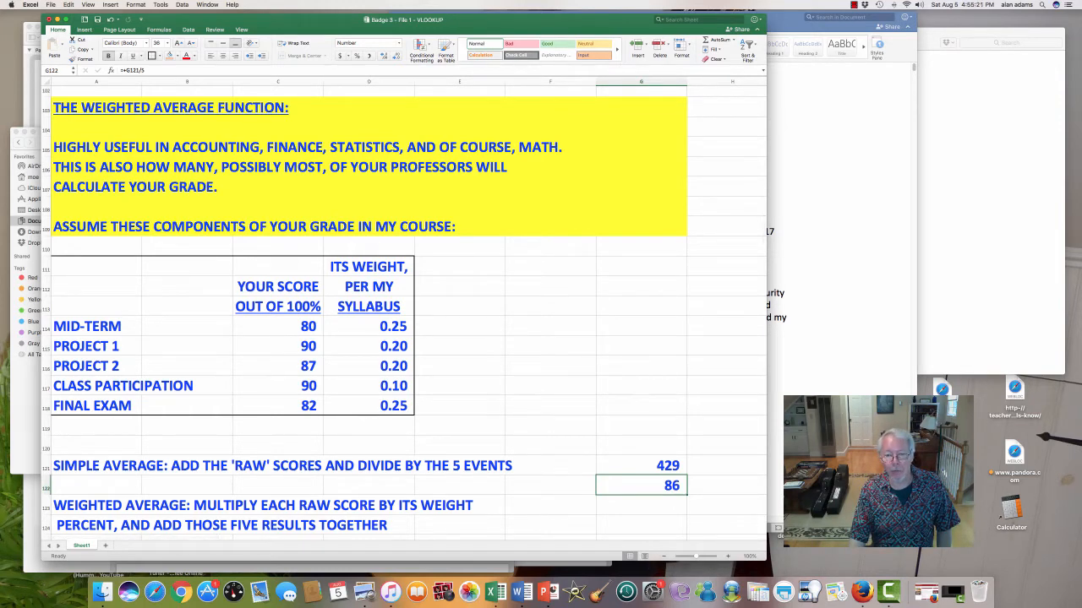
{"action": "left_click", "coordinate": [369, 326]}
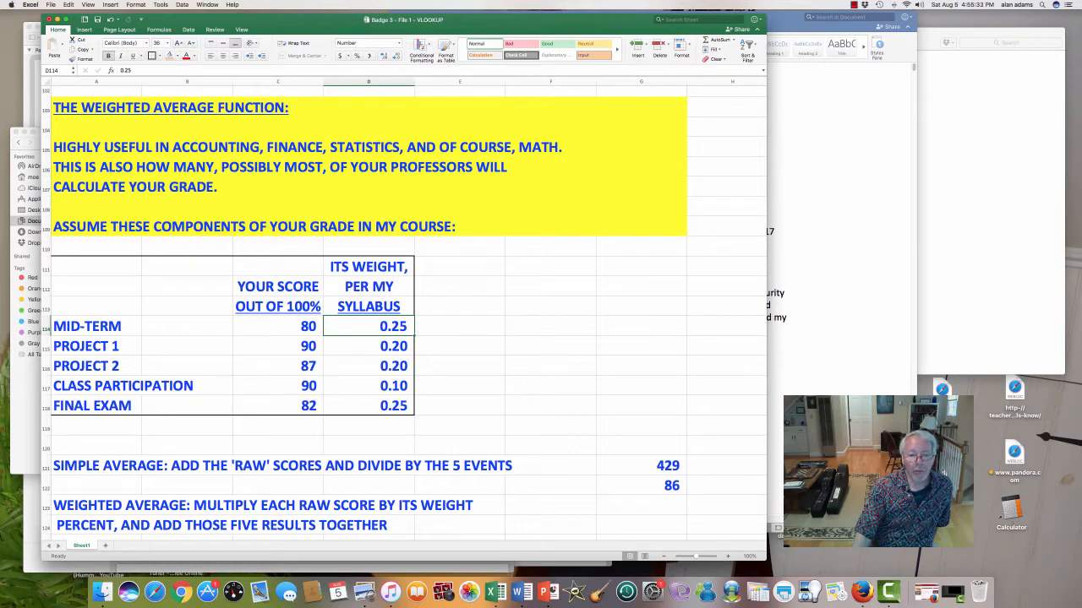
{"action": "left_click", "coordinate": [369, 406]}
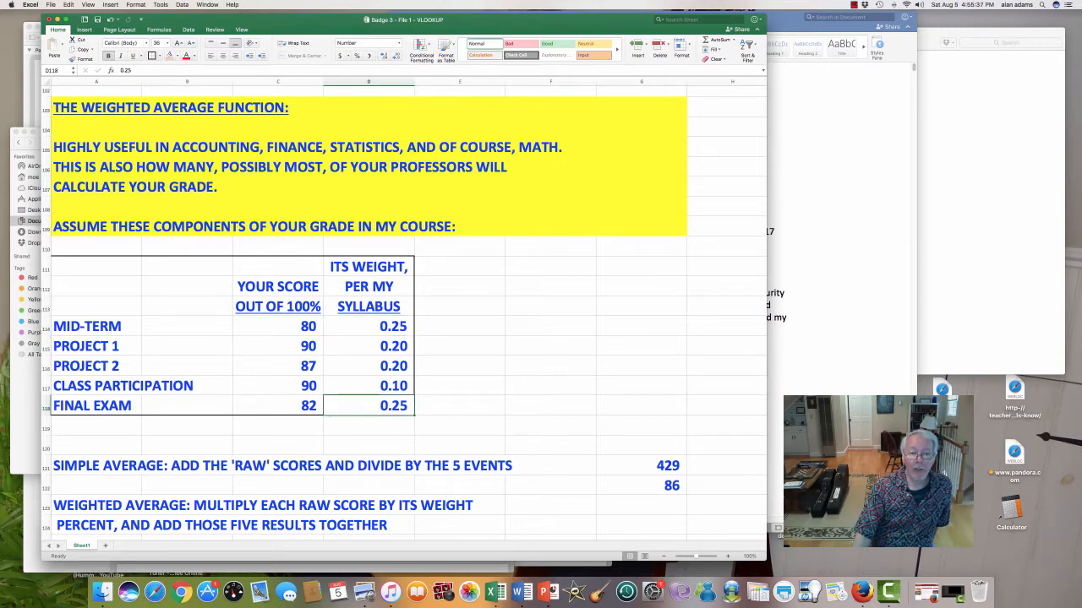
{"action": "left_click", "coordinate": [368, 347]}
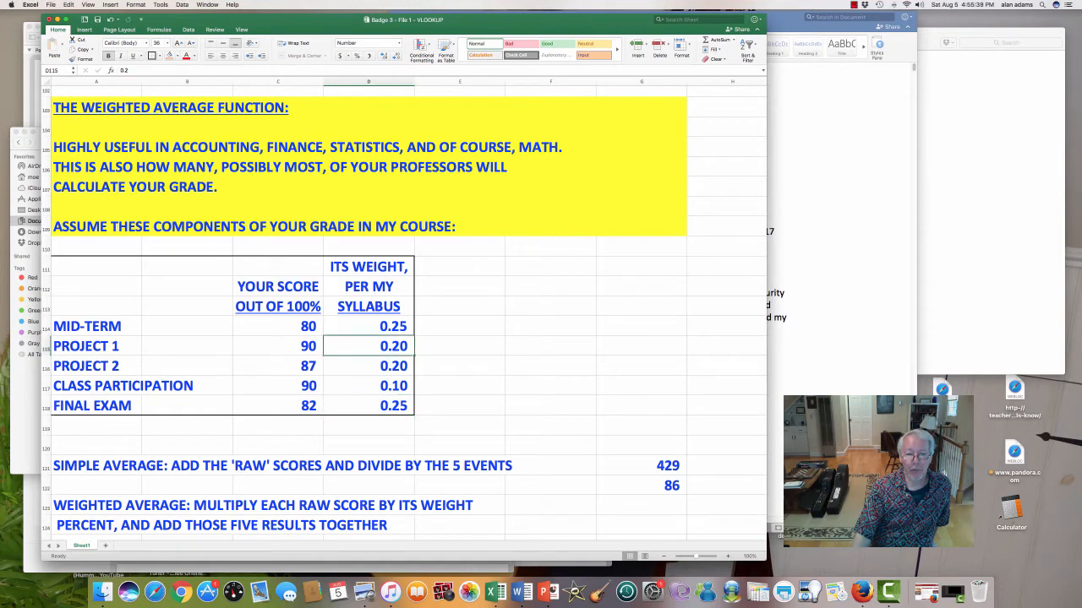
{"action": "left_click", "coordinate": [369, 366]}
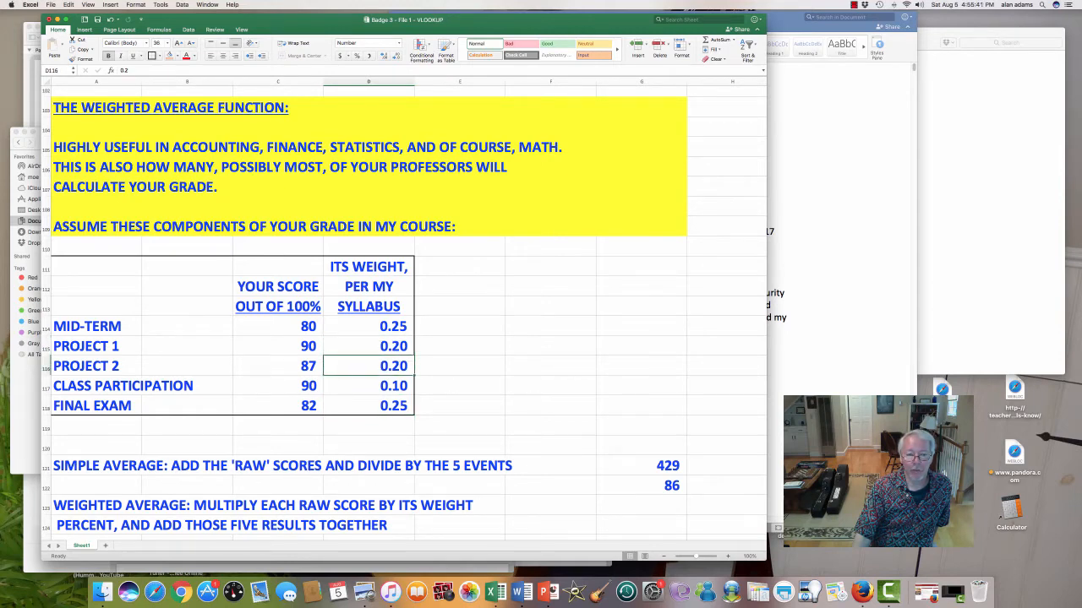
{"action": "left_click", "coordinate": [369, 387]}
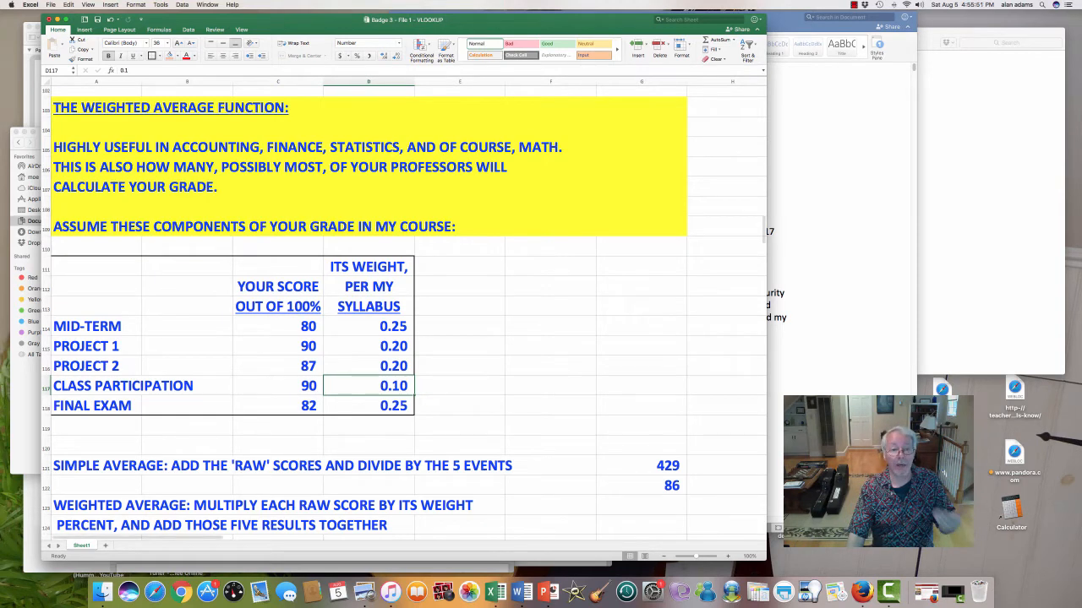
Multiply the mid-term score by its weight in F114 with +C114*D114, and fill the formula down to F118
{"action": "left_click", "coordinate": [550, 325]}
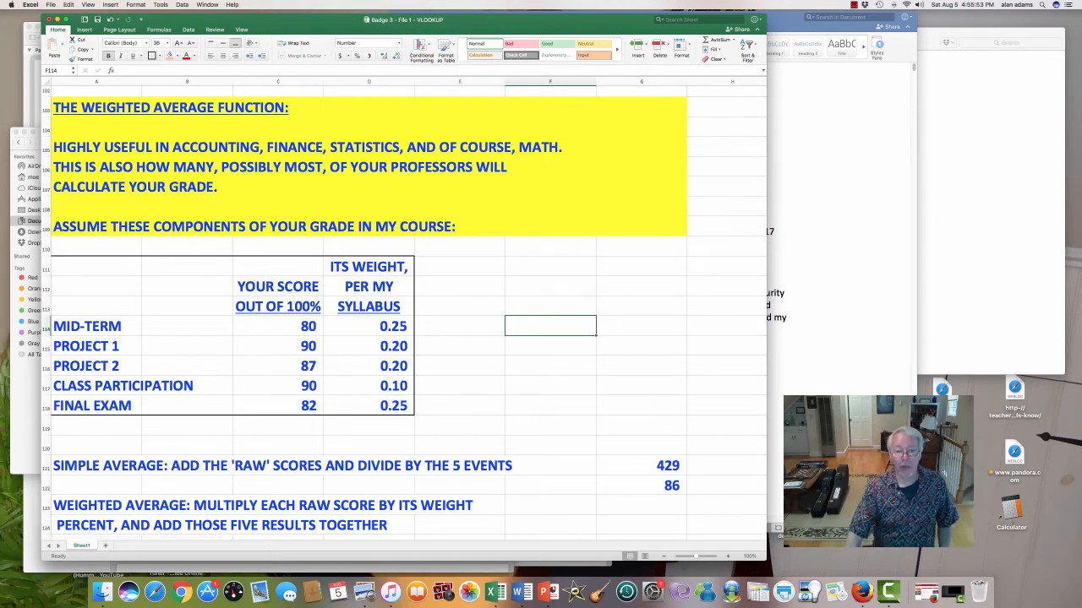
{"action": "type", "text": "+"}
{"action": "key", "text": "Left"}
{"action": "key", "text": "Left"}
{"action": "key", "text": "Left"}
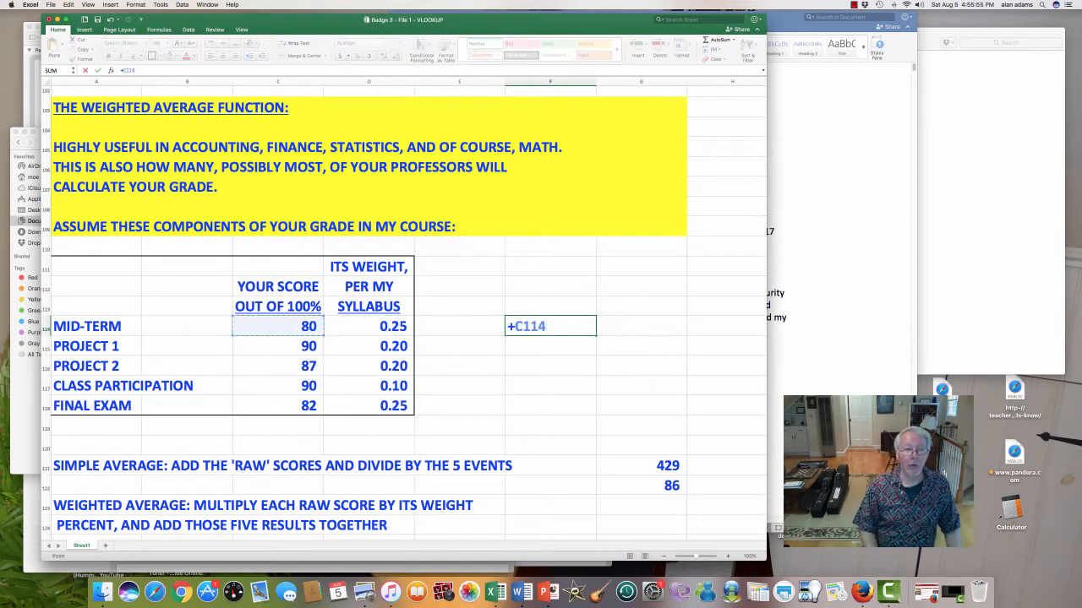
{"action": "type", "text": "*"}
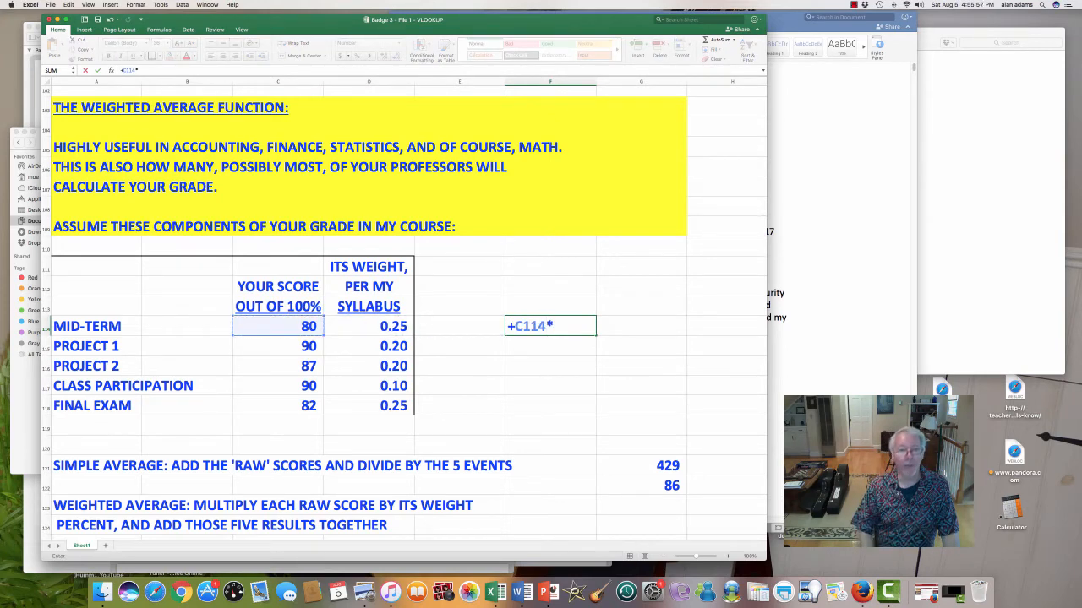
{"action": "key", "text": "Left"}
{"action": "key", "text": "Left"}
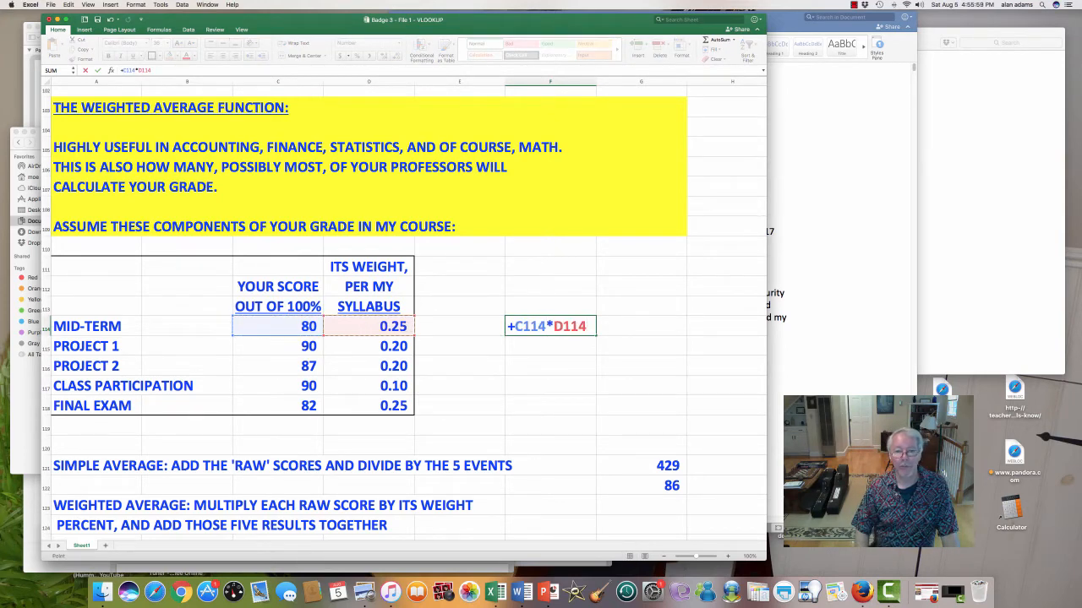
{"action": "key", "text": "Return"}
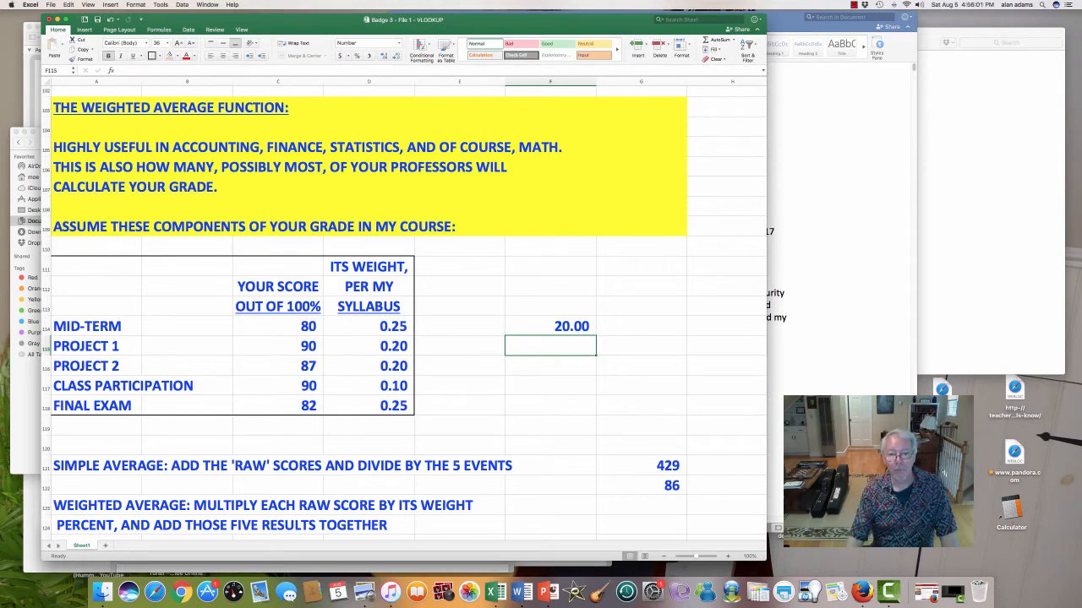
{"action": "key", "text": "Up"}
{"action": "left_click_drag", "start_coordinate": [595, 335], "coordinate": [595, 409]}
Sum the weighted scores F114:F118 in G119
{"action": "left_click", "coordinate": [640, 425]}
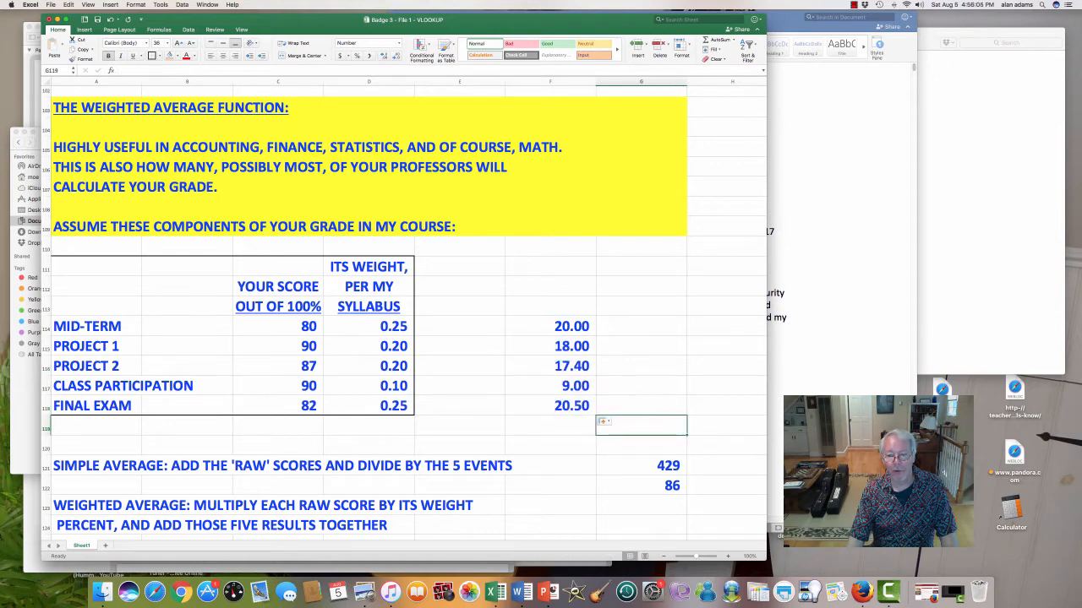
{"action": "left_click", "coordinate": [719, 40]}
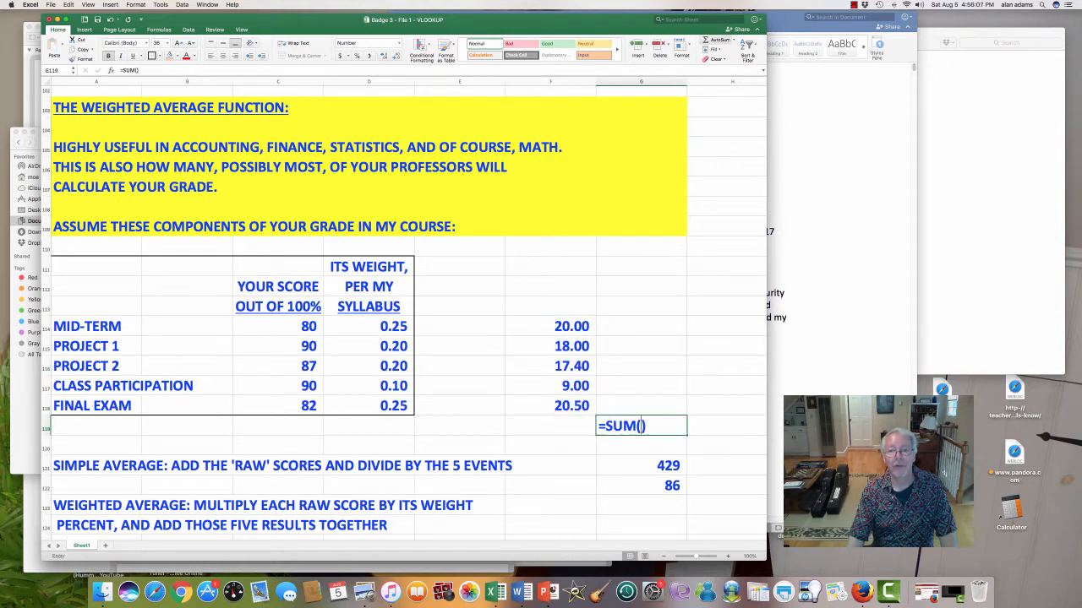
{"action": "left_click_drag", "start_coordinate": [558, 326], "coordinate": [591, 411]}
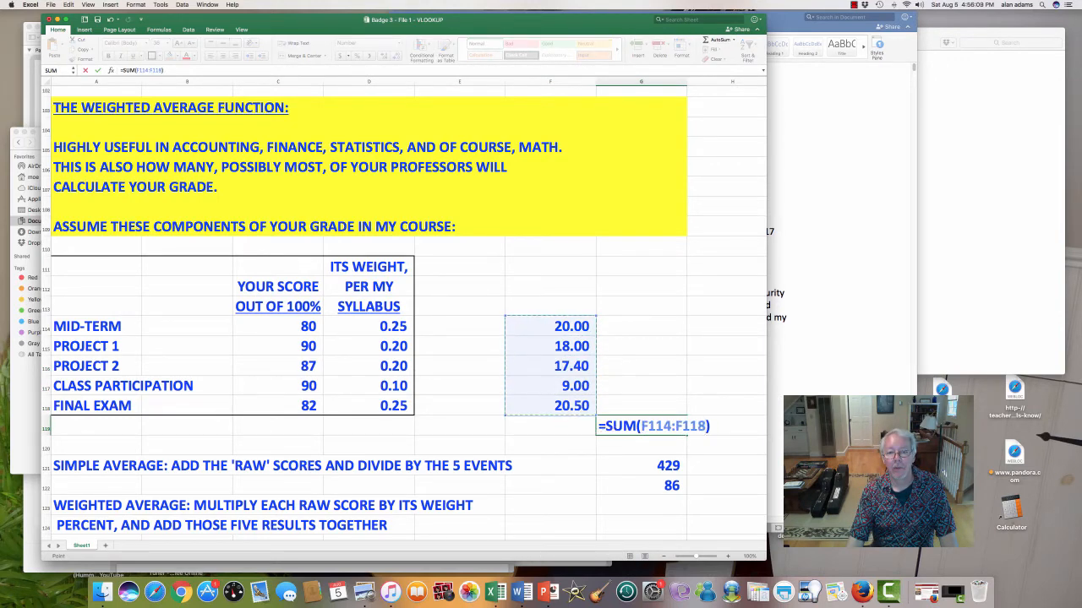
{"action": "key", "text": "Return"}
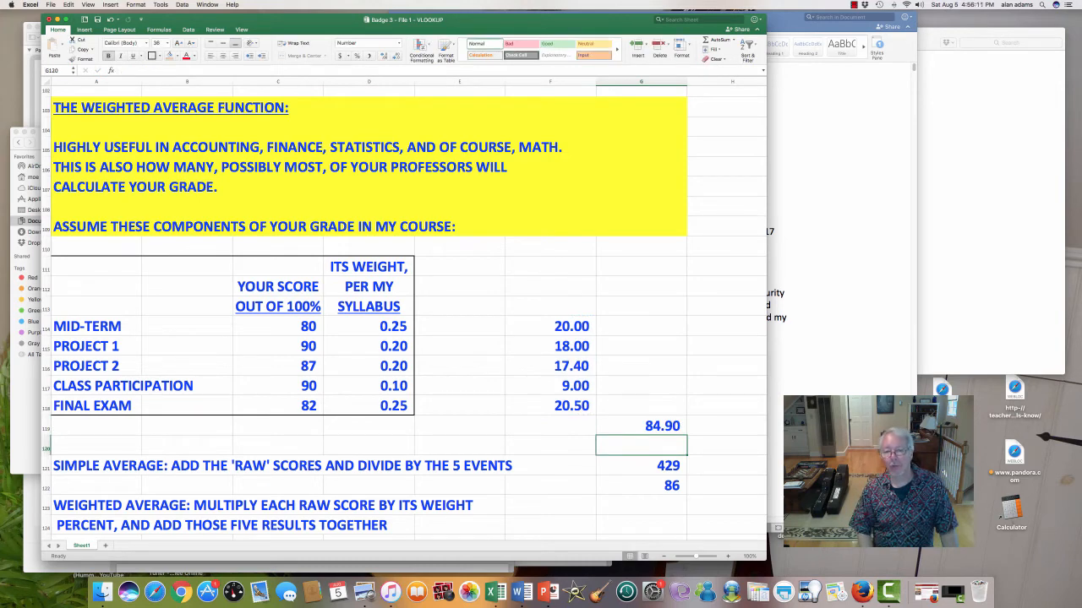
Fill the weighted average cell G119 with yellow
{"action": "key", "text": "Up"}
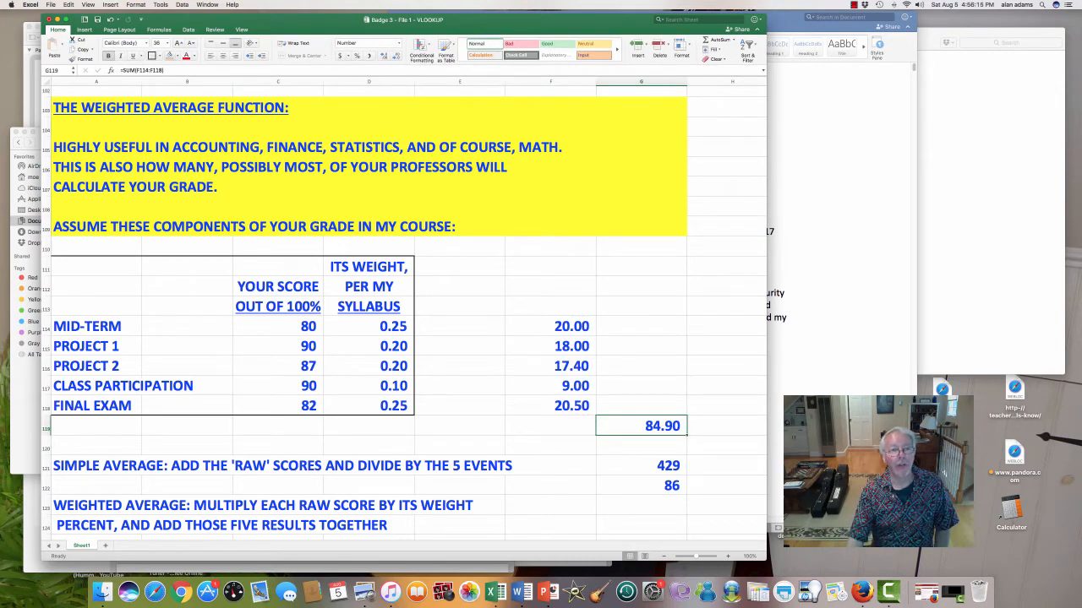
{"action": "left_click", "coordinate": [175, 56]}
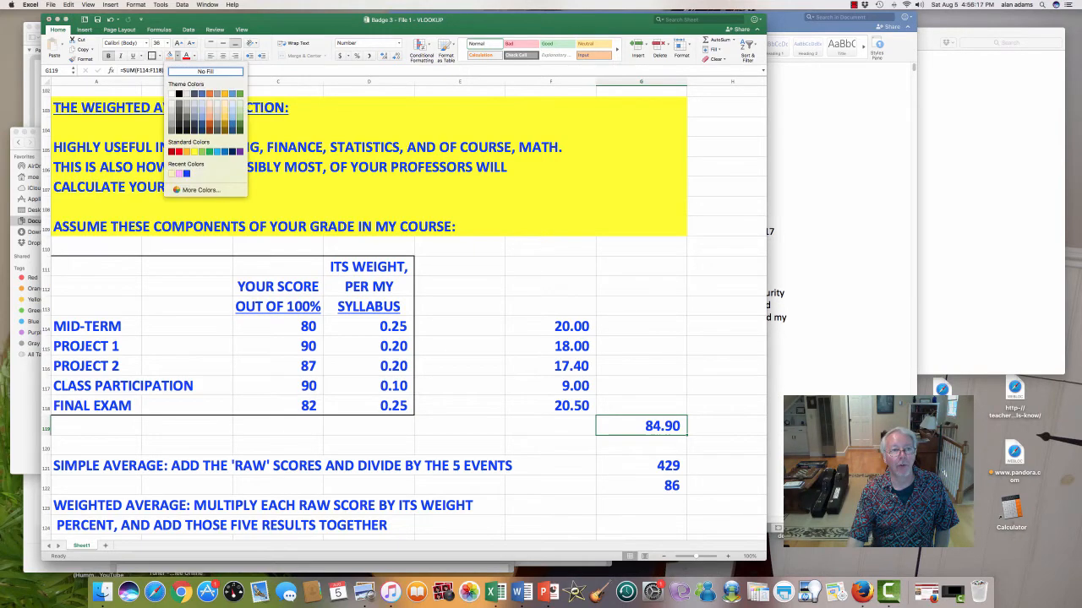
{"action": "left_click", "coordinate": [187, 117]}
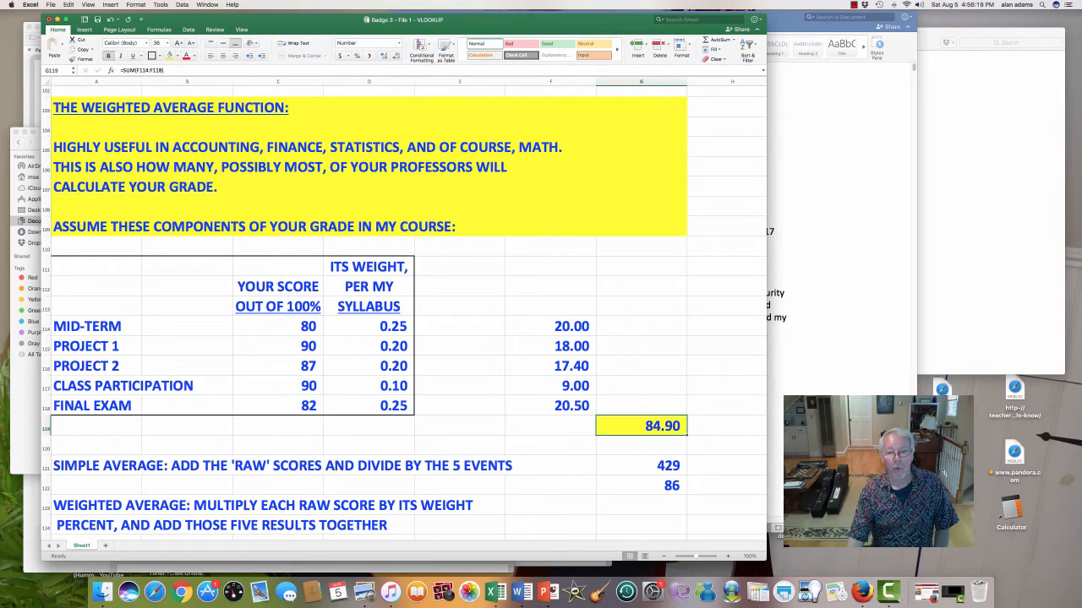
Show the simple average in G122 with two decimal places and fill the cell with yellow
{"action": "left_click", "coordinate": [642, 486]}
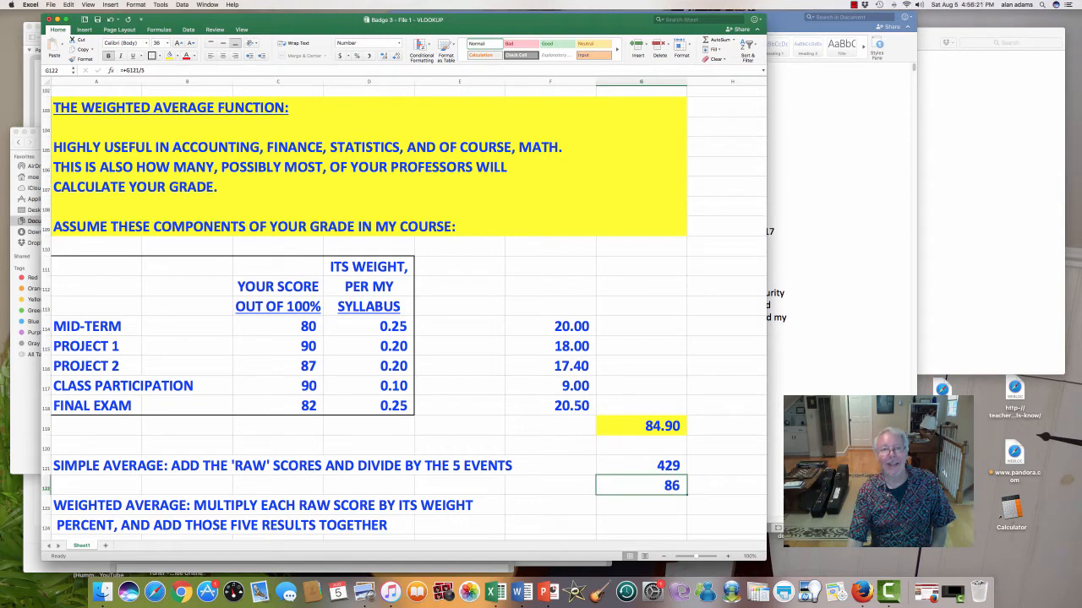
{"action": "double_click", "coordinate": [384, 56]}
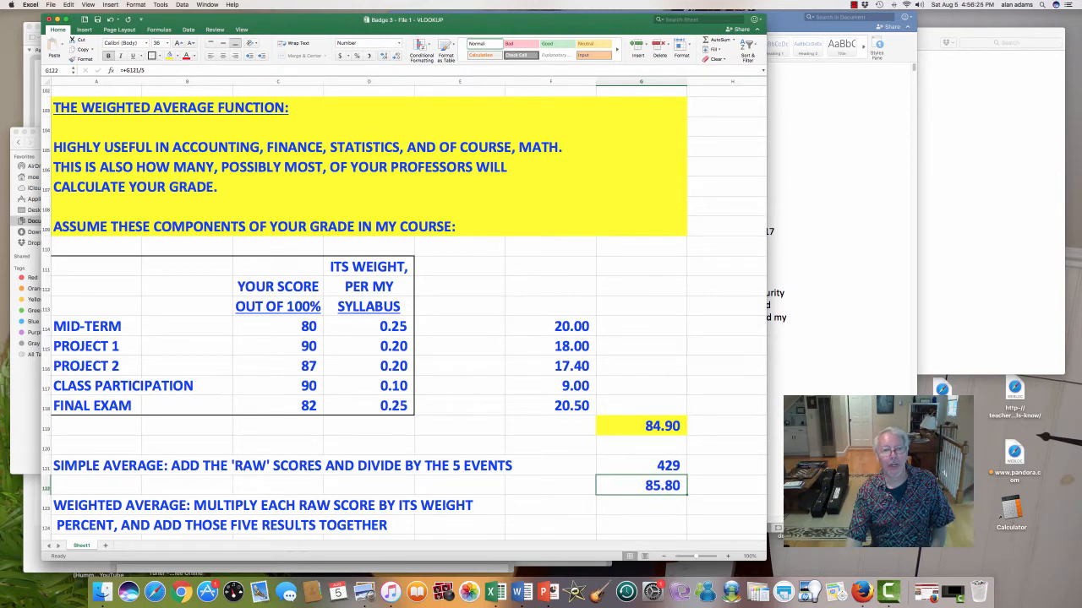
{"action": "left_click", "coordinate": [169, 56]}
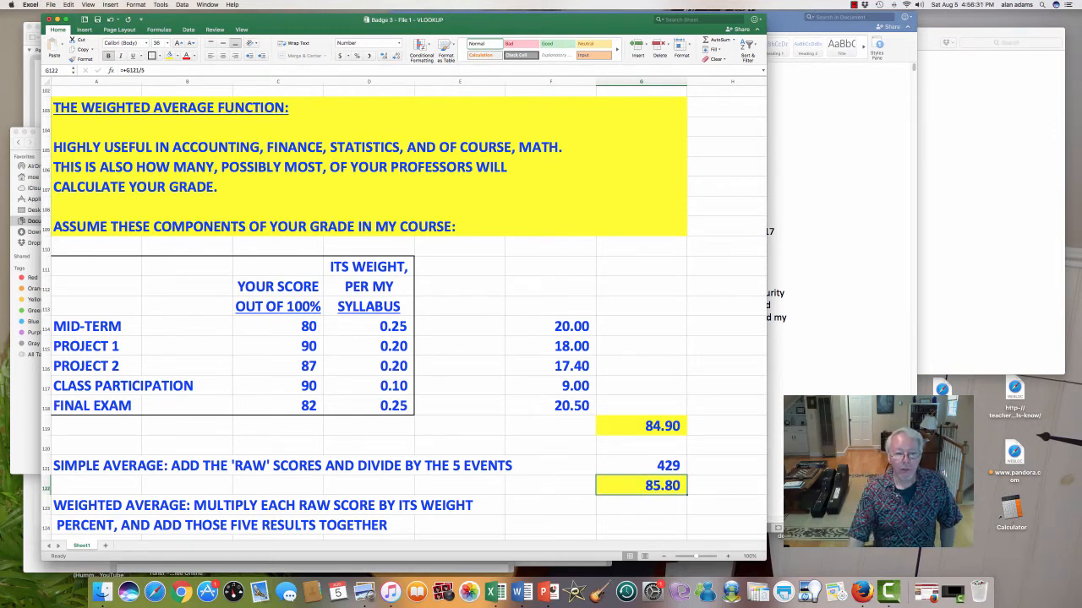
{"action": "scroll", "coordinate": [404, 312], "scroll_direction": "down", "scroll_amount": 5}
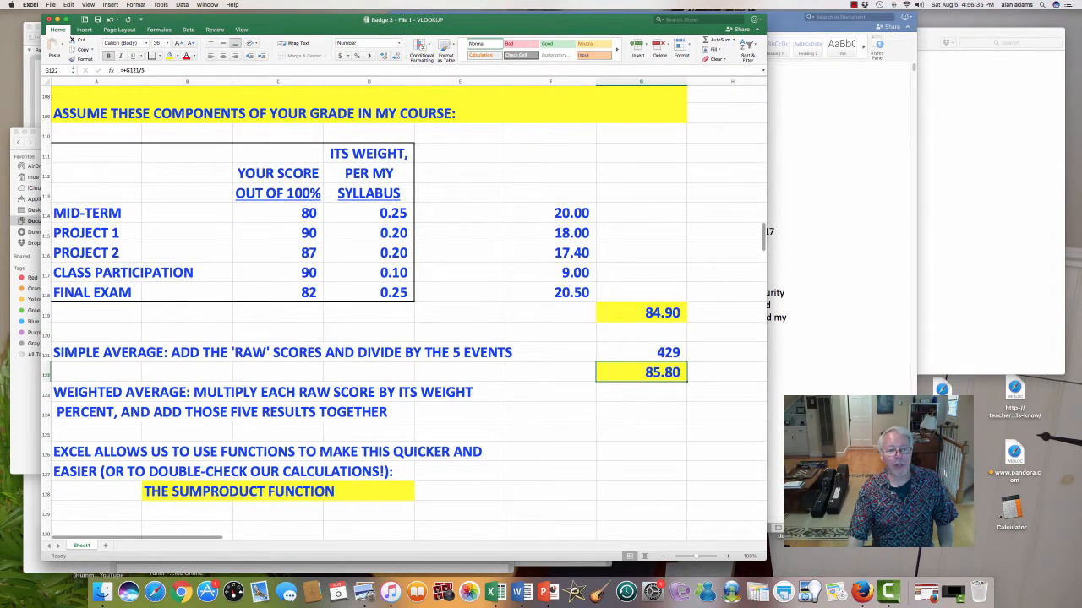
{"action": "left_click", "coordinate": [186, 492]}
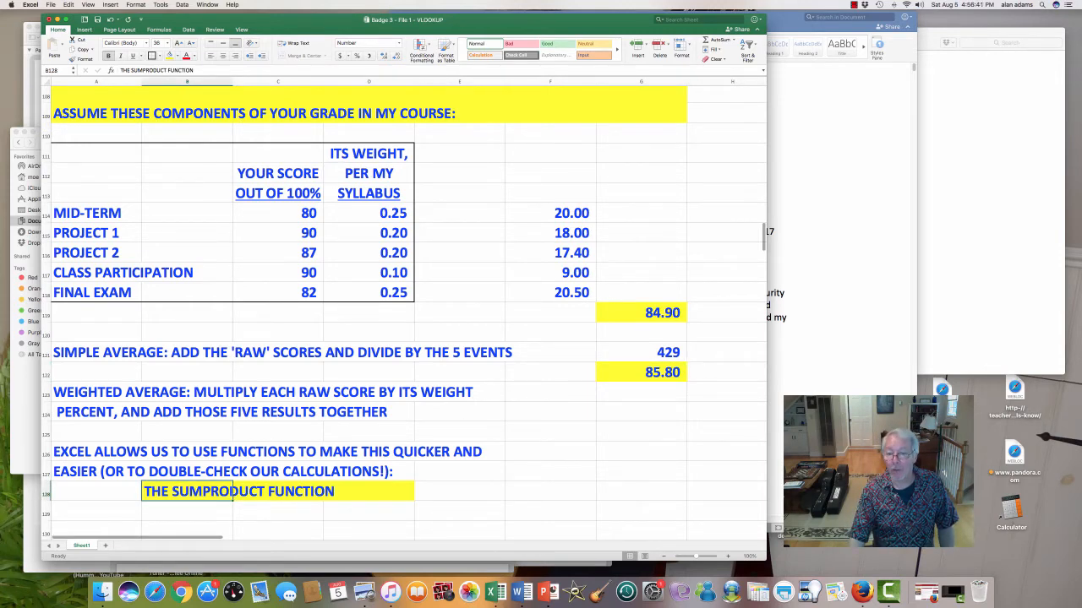
{"action": "left_click", "coordinate": [642, 492]}
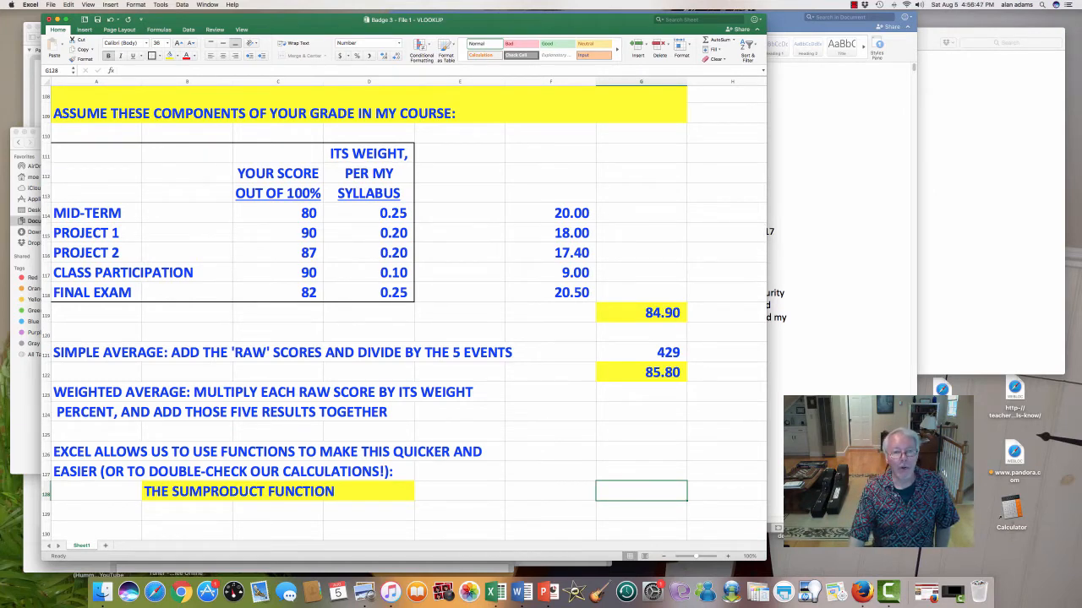
{"action": "left_click_drag", "start_coordinate": [277, 213], "coordinate": [369, 292]}
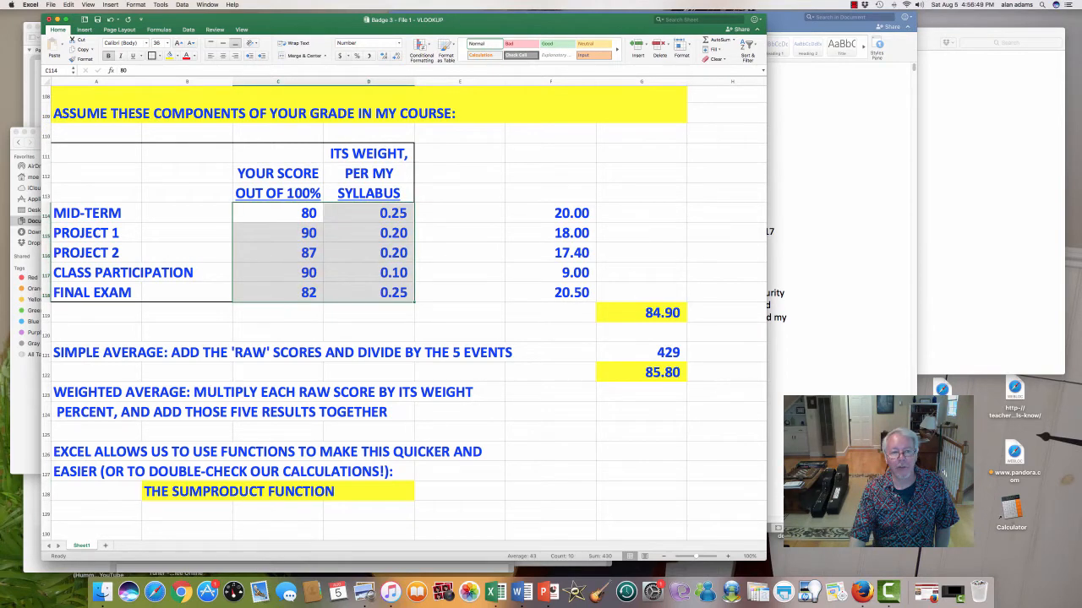
Calculate the weighted average in G128 with =SUMPRODUCT(C114:C118,D114:D118)
{"action": "left_click", "coordinate": [641, 492]}
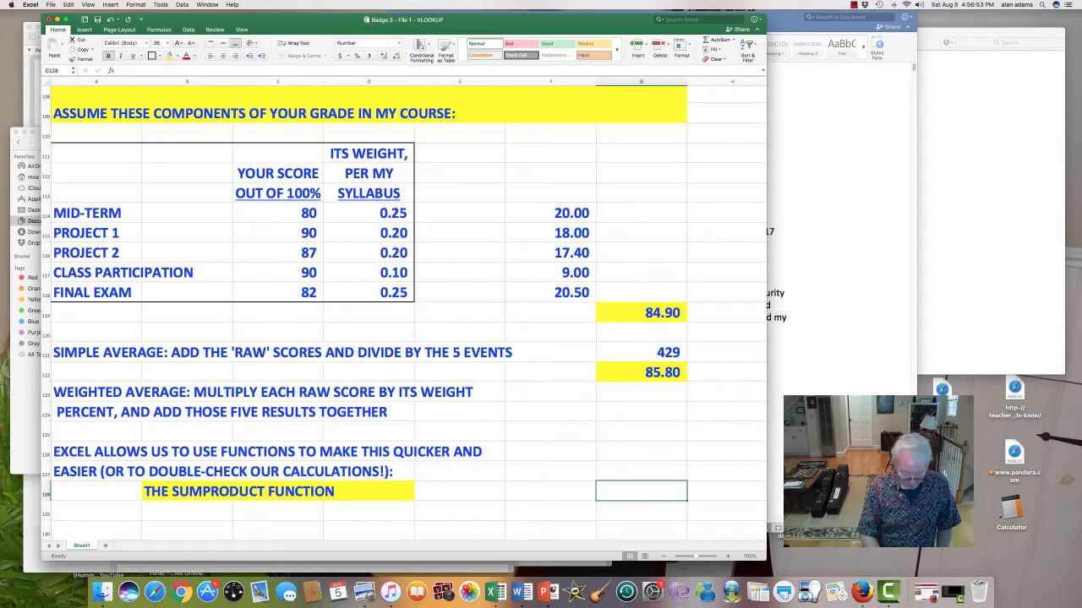
{"action": "type", "text": "="}
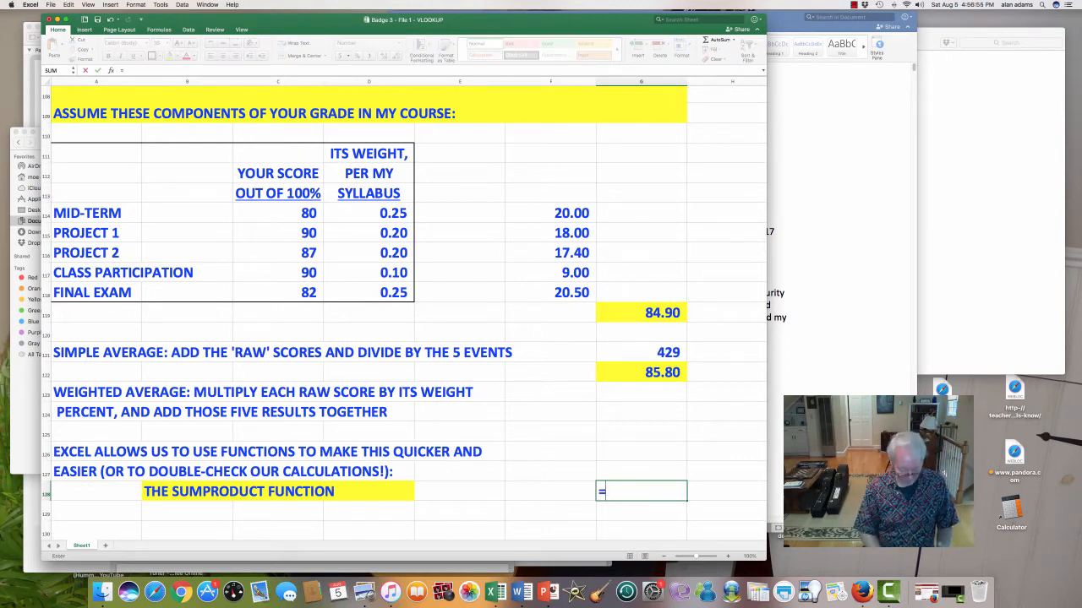
{"action": "type", "text": "SUM"}
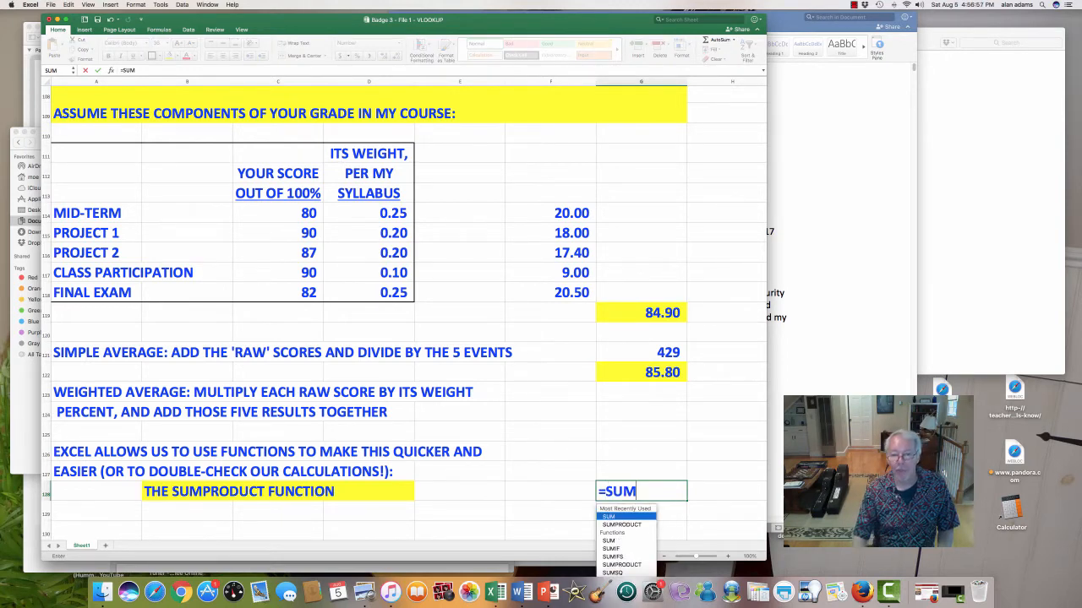
{"action": "key", "text": "Down"}
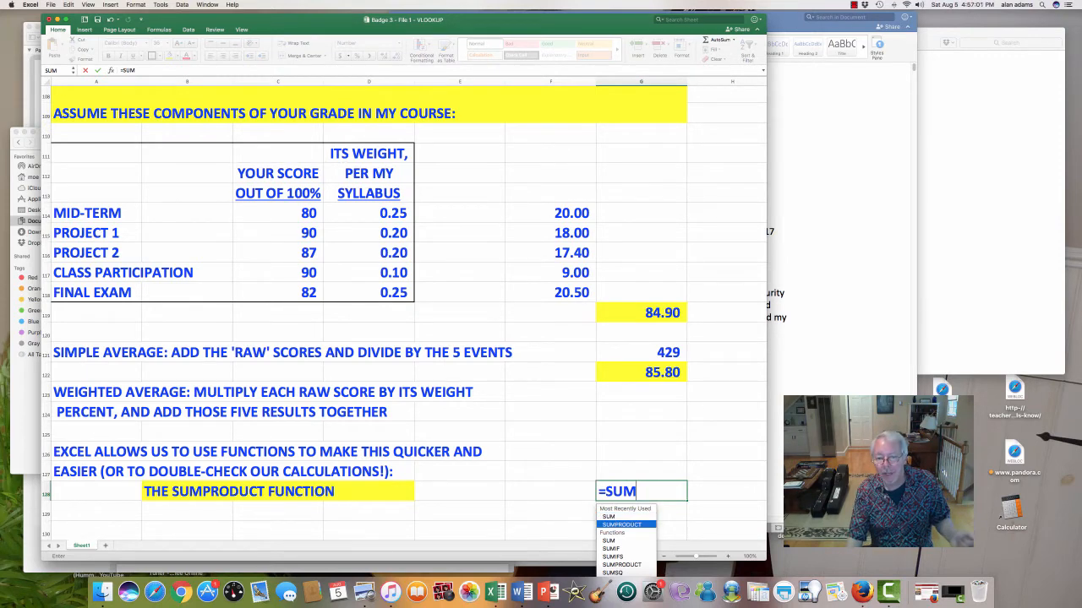
{"action": "key", "text": "Down"}
{"action": "key", "text": "Down"}
{"action": "key", "text": "Down"}
{"action": "key", "text": "Down"}
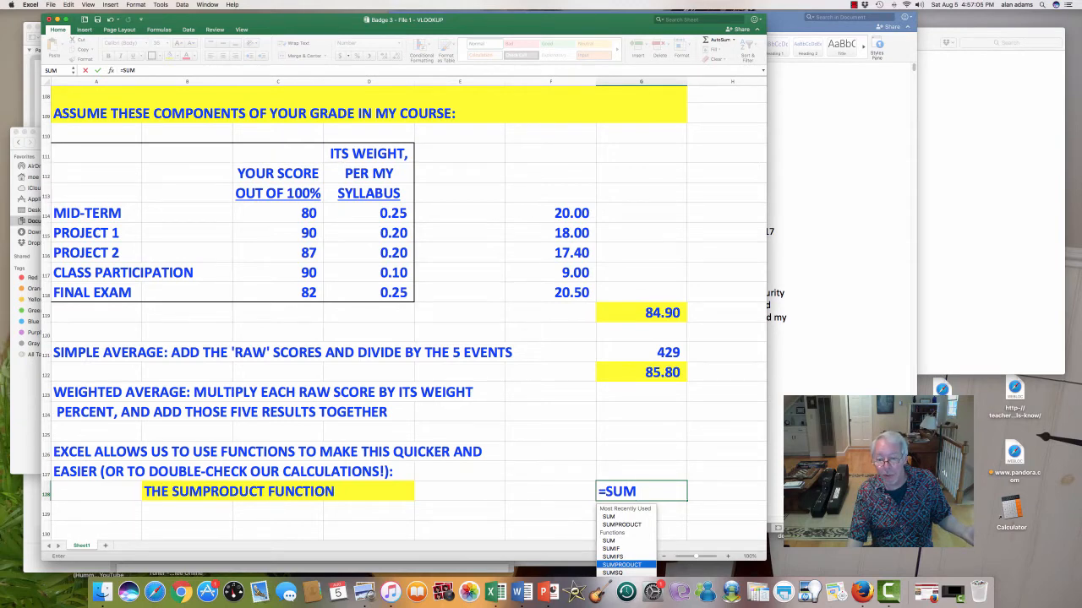
{"action": "key", "text": "Tab"}
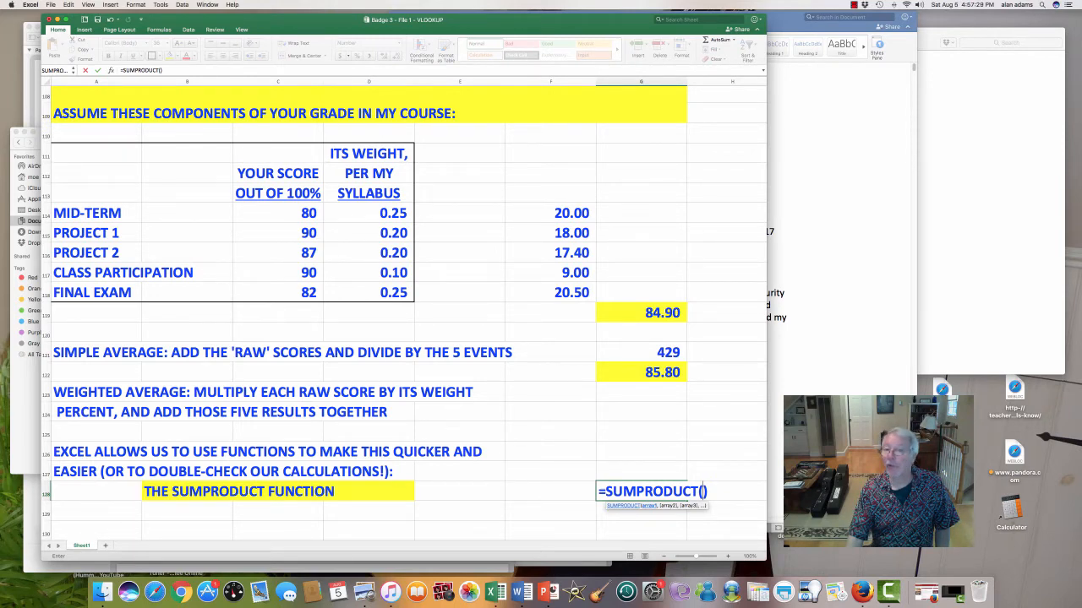
{"action": "left_click_drag", "start_coordinate": [278, 213], "coordinate": [324, 301]}
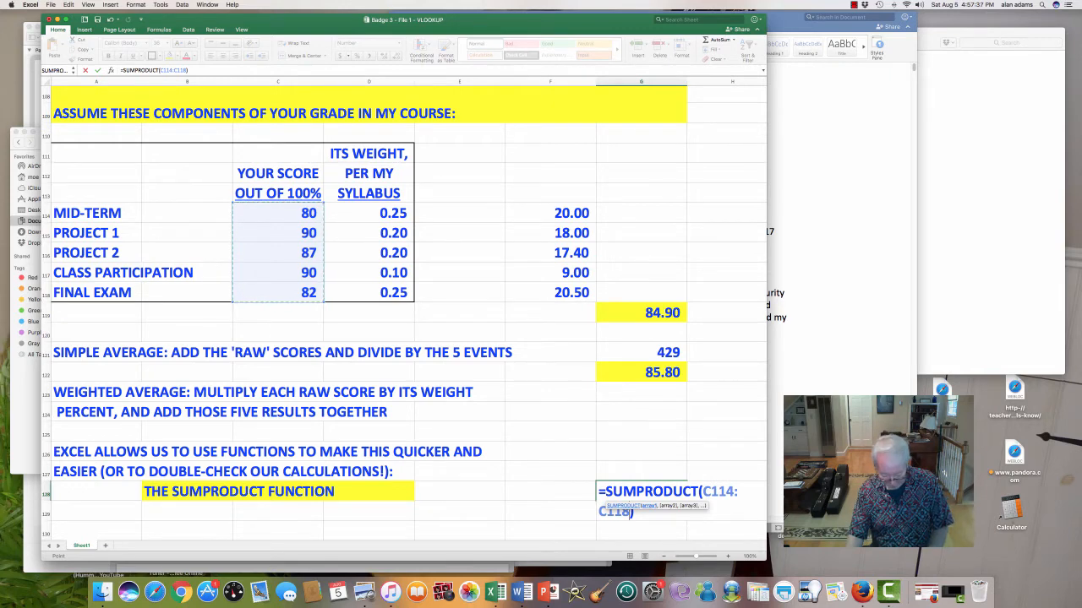
{"action": "type", "text": ","}
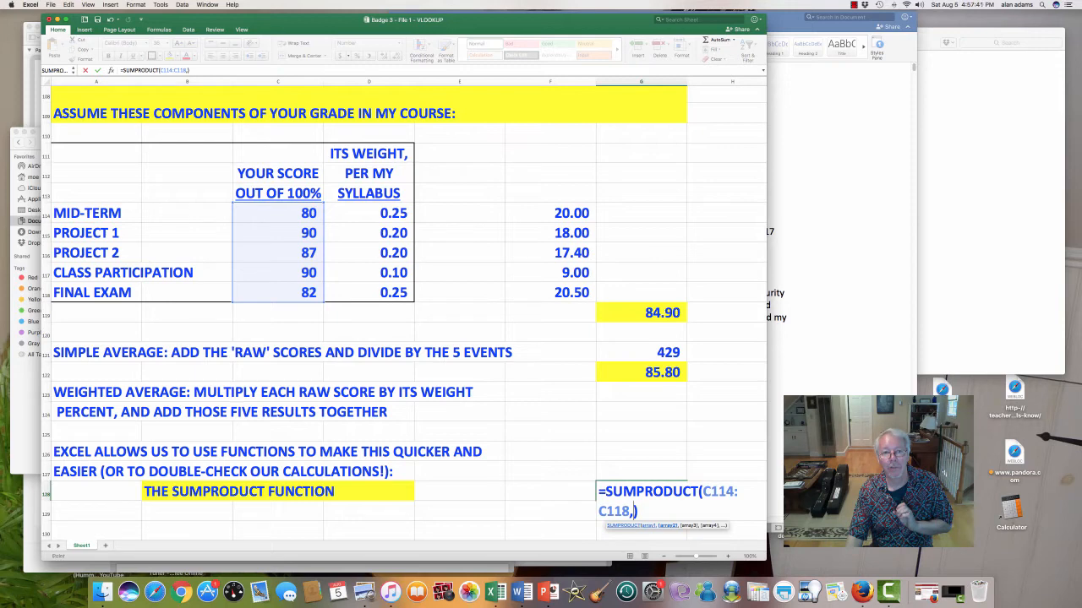
{"action": "left_click_drag", "start_coordinate": [389, 213], "coordinate": [408, 301]}
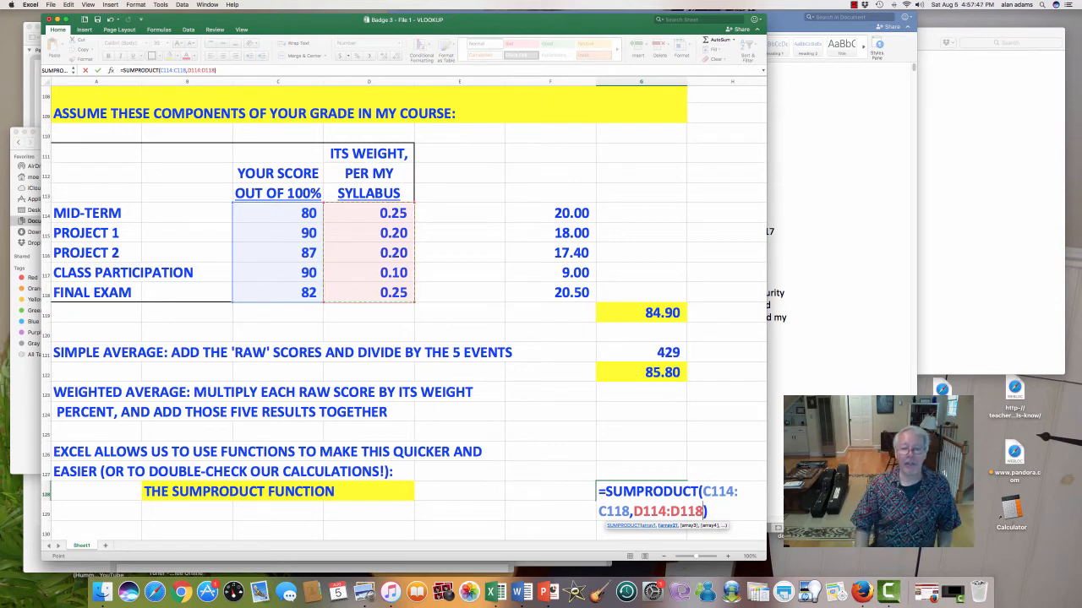
{"action": "key", "text": "Return"}
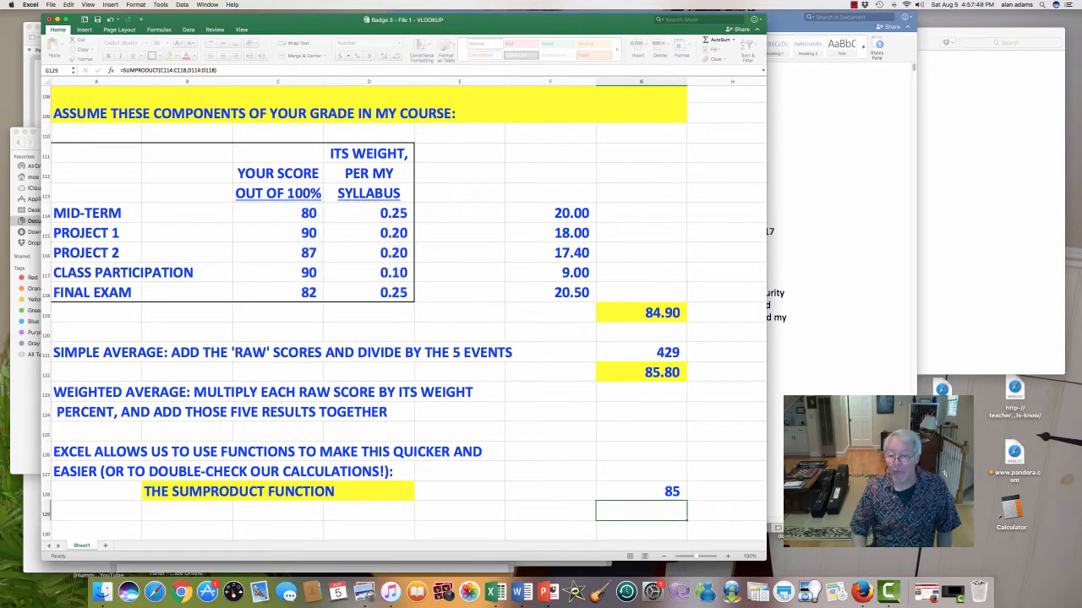
Show the SUMPRODUCT result in G128 with two decimal places and fill the cell with yellow
{"action": "scroll", "coordinate": [406, 312], "scroll_direction": "down", "scroll_amount": 1}
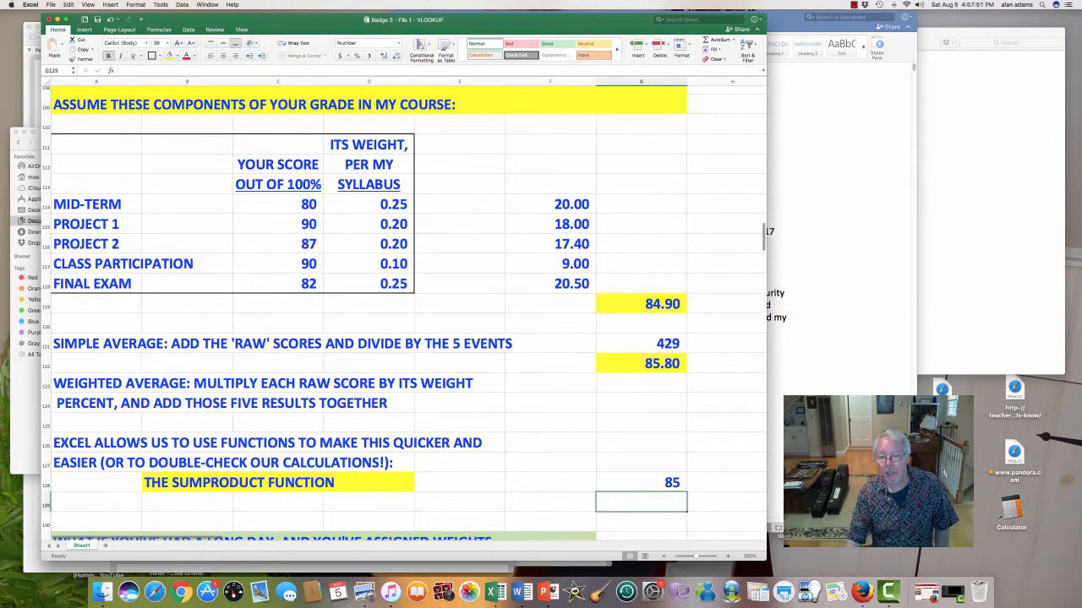
{"action": "left_click", "coordinate": [641, 483]}
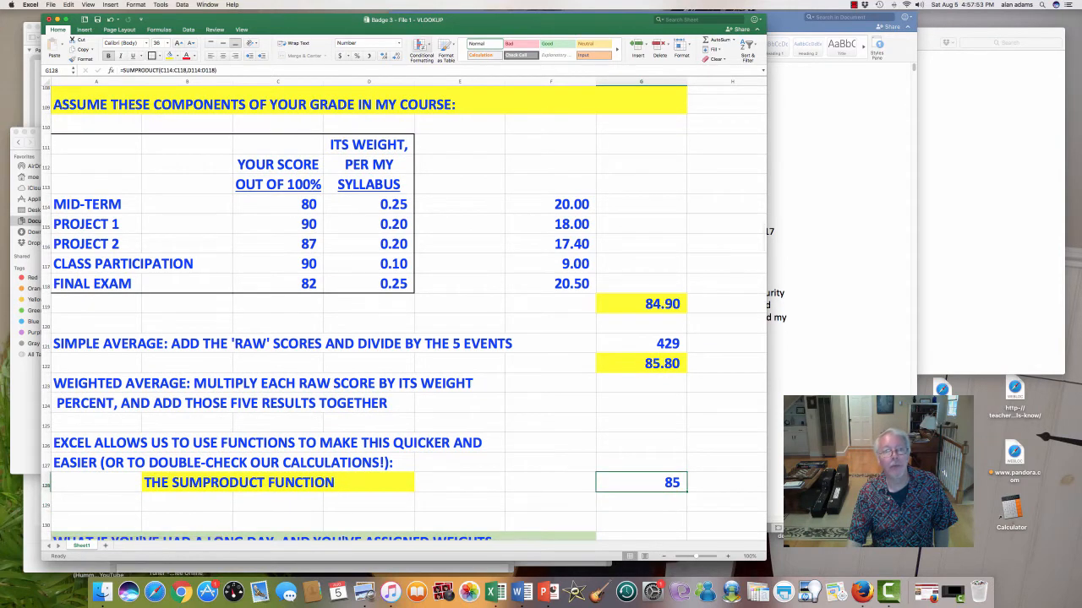
{"action": "double_click", "coordinate": [384, 56]}
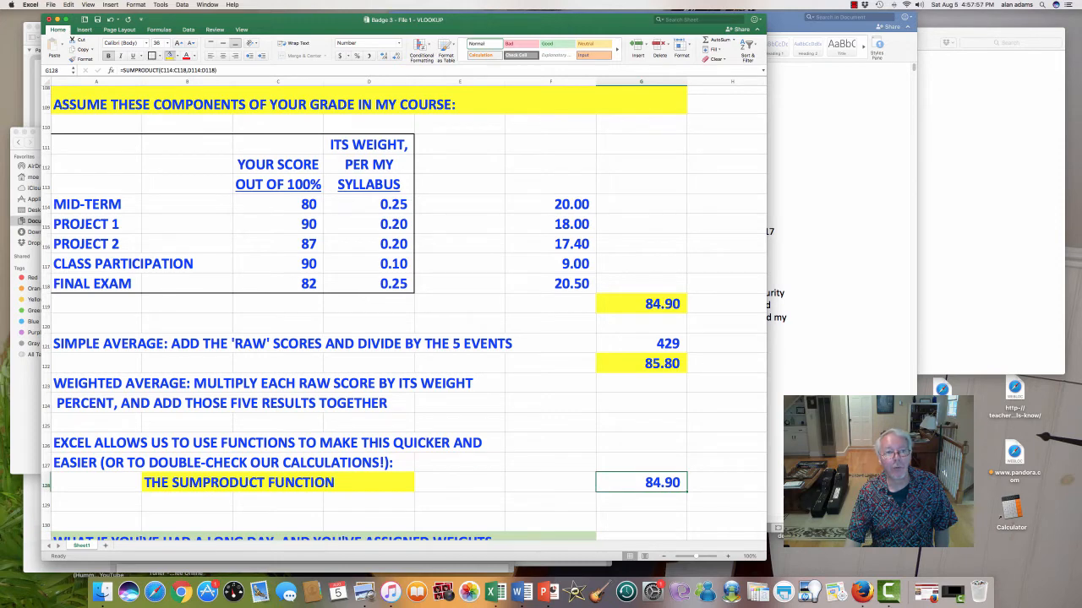
{"action": "left_click", "coordinate": [168, 56]}
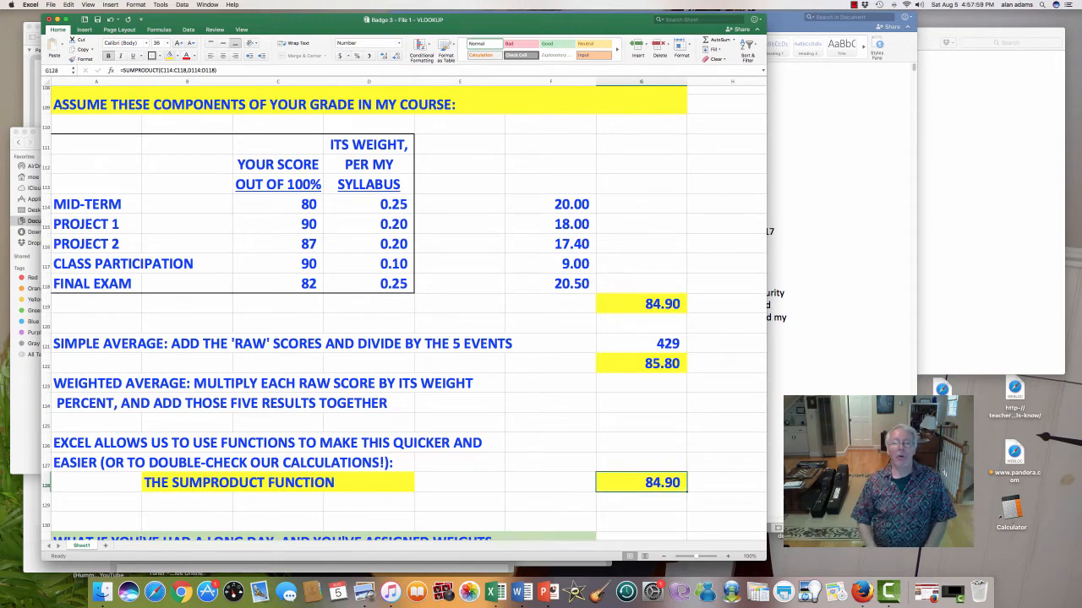
{"action": "left_click_drag", "start_coordinate": [550, 184], "coordinate": [640, 304]}
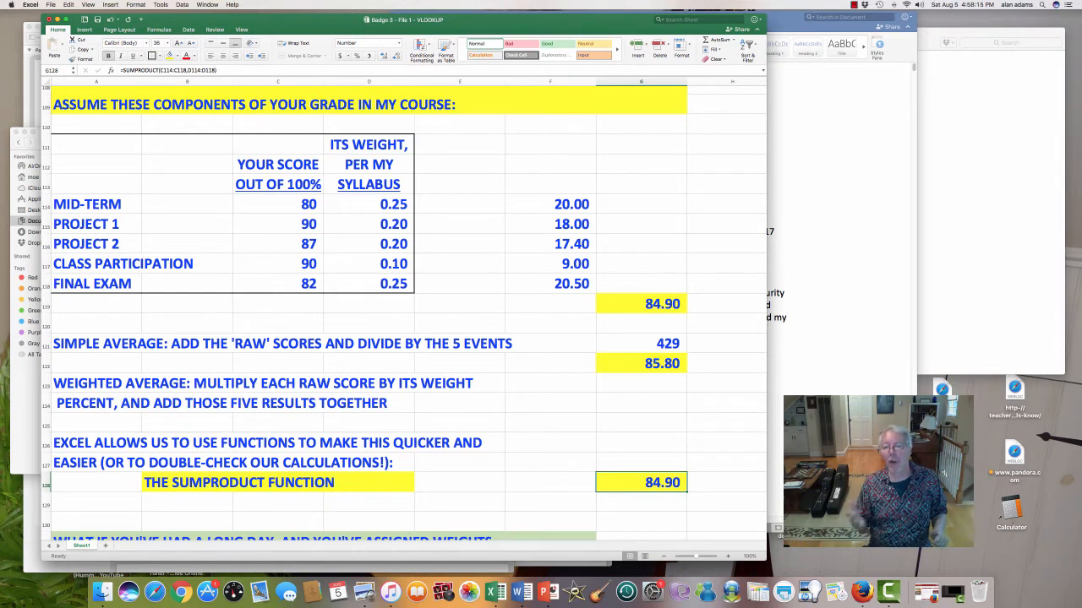
{"action": "scroll", "coordinate": [404, 313], "scroll_direction": "down", "scroll_amount": 3}
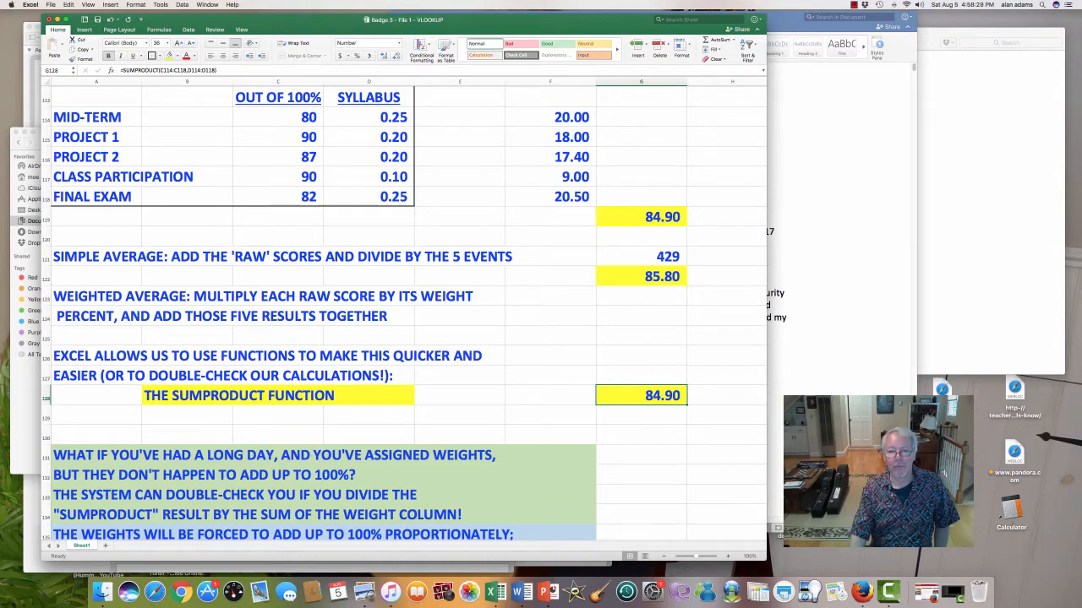
{"action": "scroll", "coordinate": [404, 312], "scroll_direction": "down", "scroll_amount": 5}
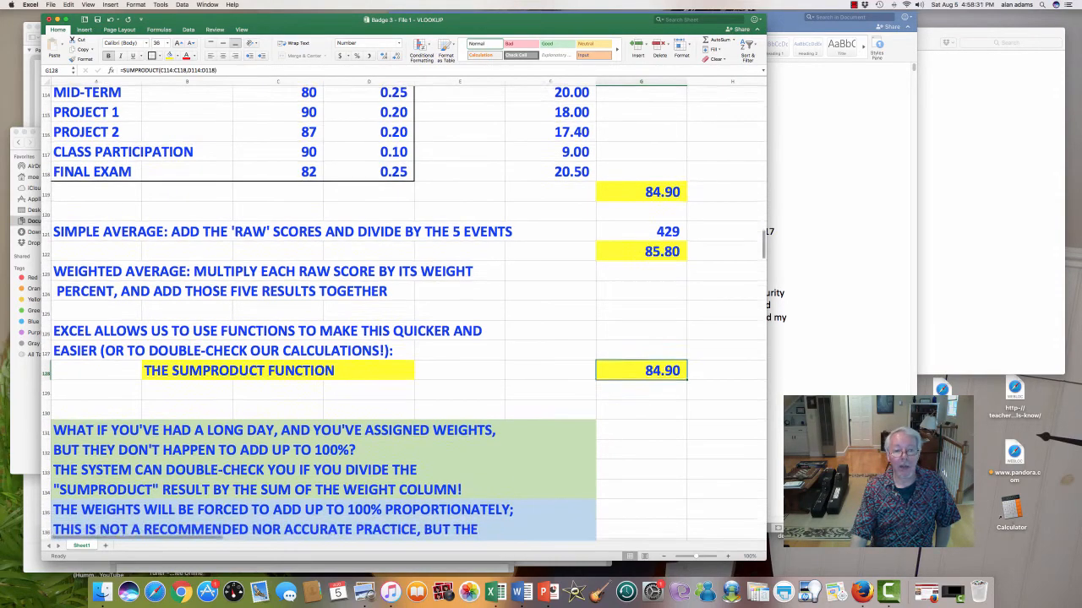
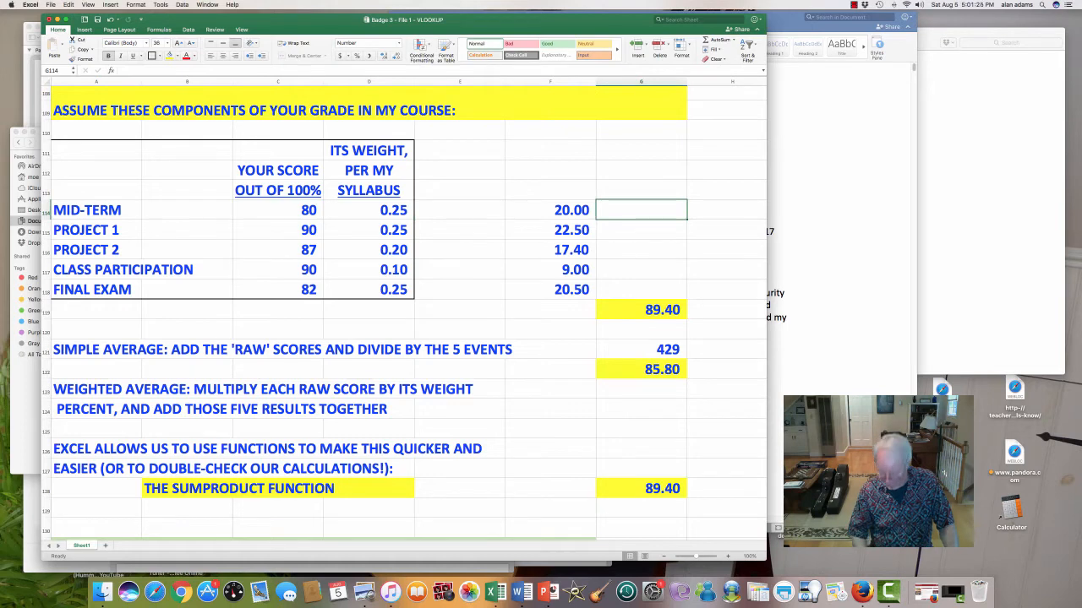
{"action": "type", "text": "+"}
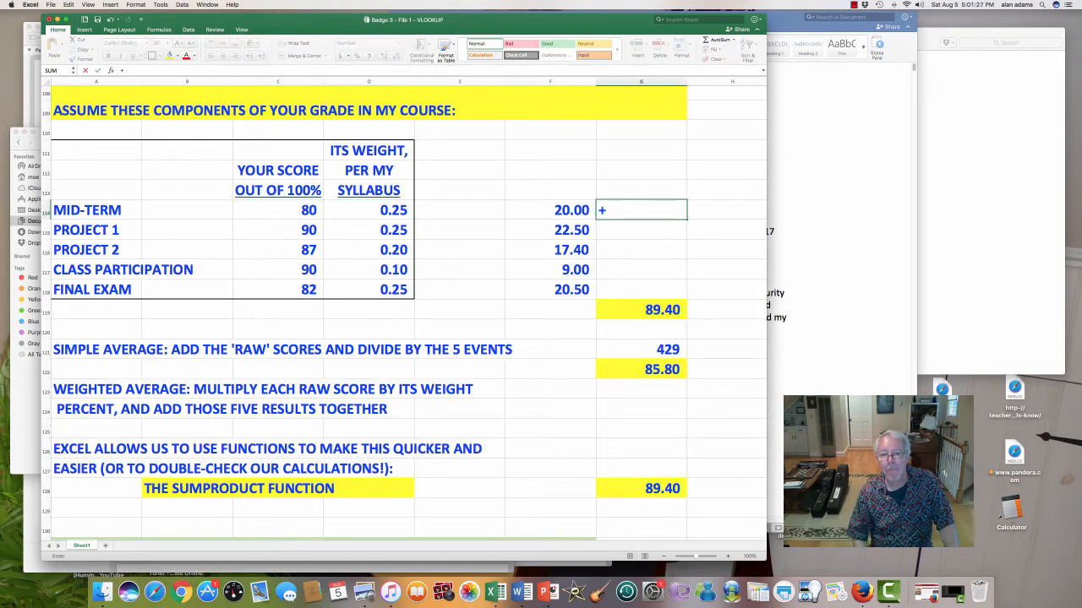
{"action": "key", "text": "Left"}
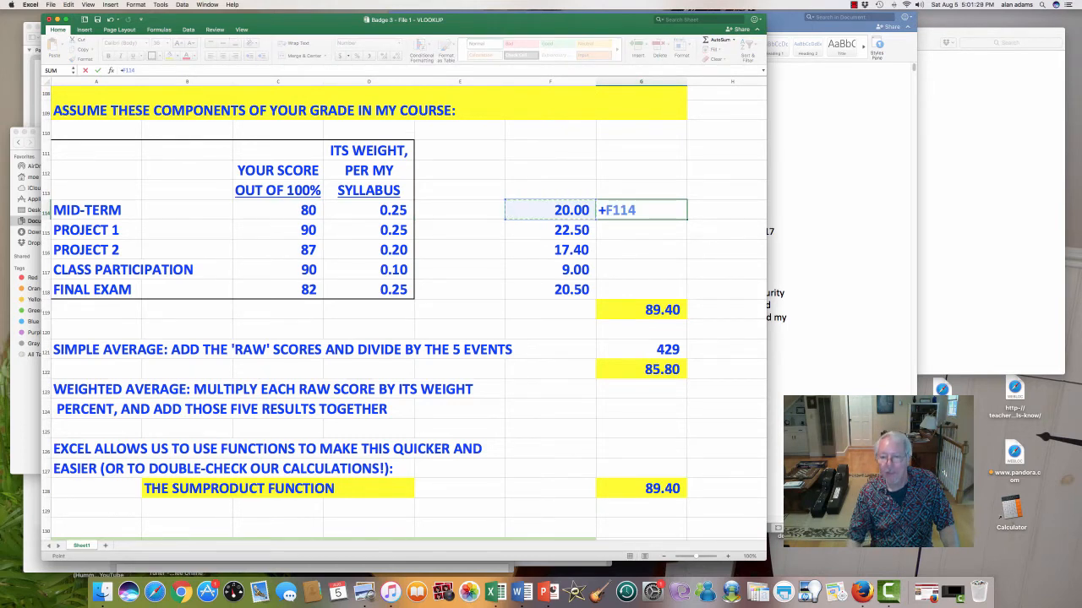
{"action": "left_click", "coordinate": [953, 593]}
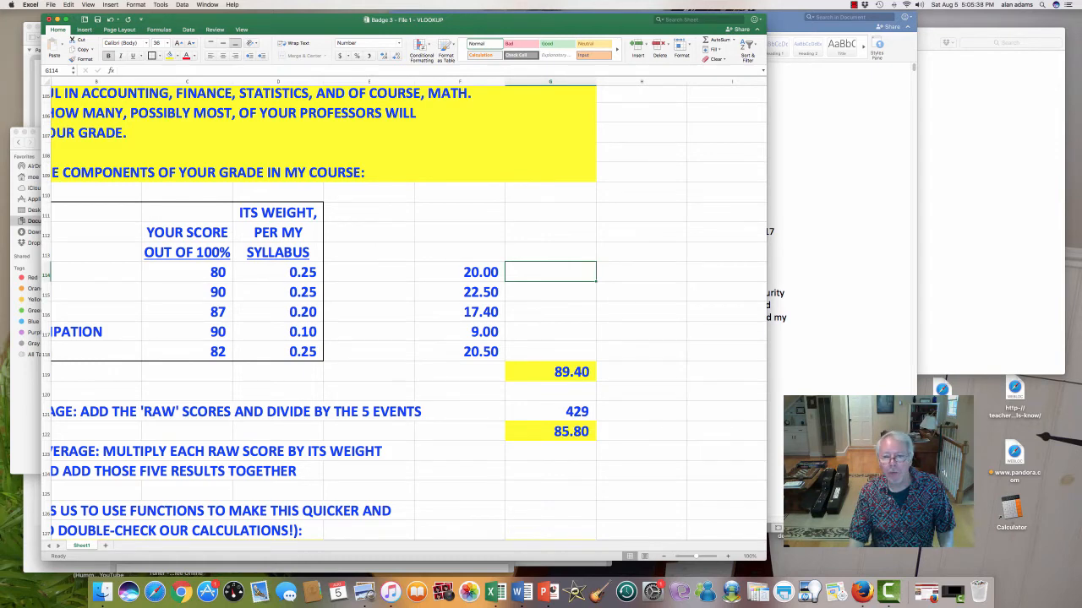
Fill cell D143, which divides the SUMPRODUCT by the sum of the weights, with yellow
{"action": "scroll", "coordinate": [404, 314], "scroll_direction": "down", "scroll_amount": 10}
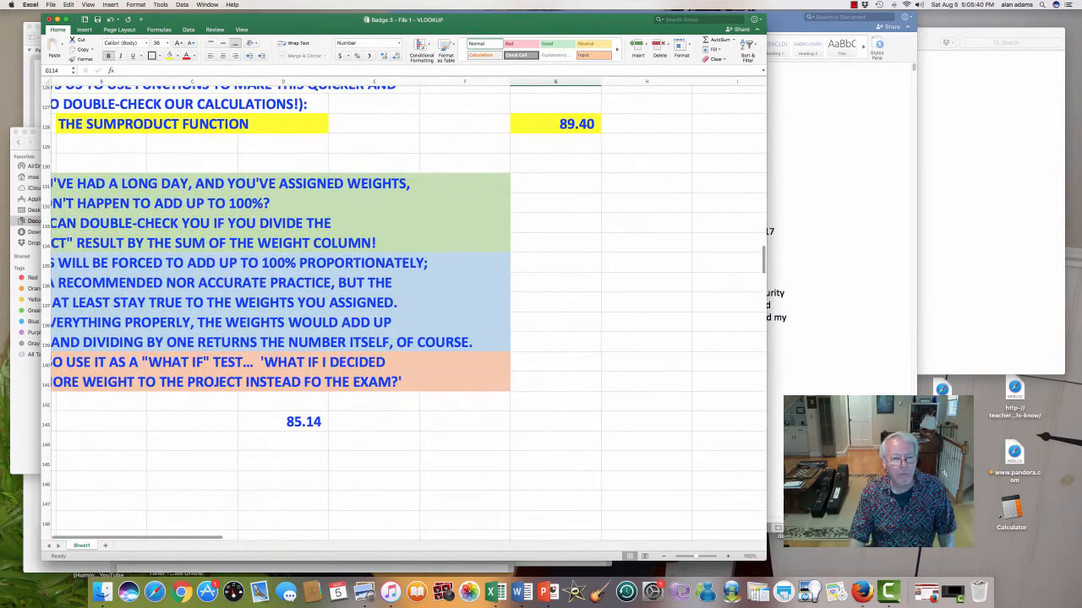
{"action": "left_click", "coordinate": [284, 422]}
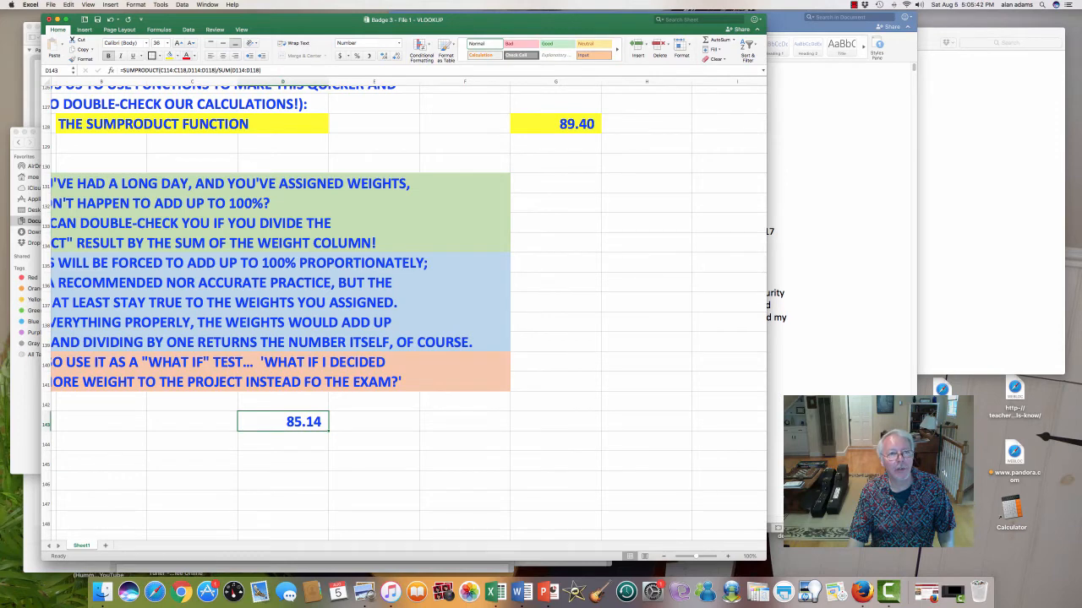
{"action": "left_click", "coordinate": [170, 56]}
Check the sum of the weights in D114:D118
{"action": "scroll", "coordinate": [404, 312], "scroll_direction": "up", "scroll_amount": 6}
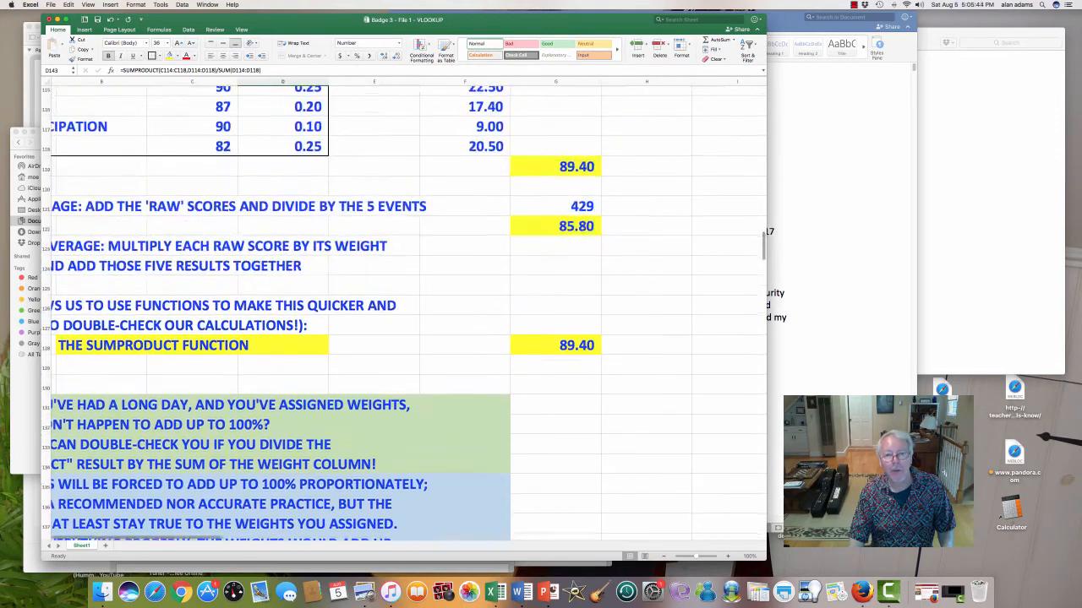
{"action": "scroll", "coordinate": [404, 313], "scroll_direction": "up", "scroll_amount": 3}
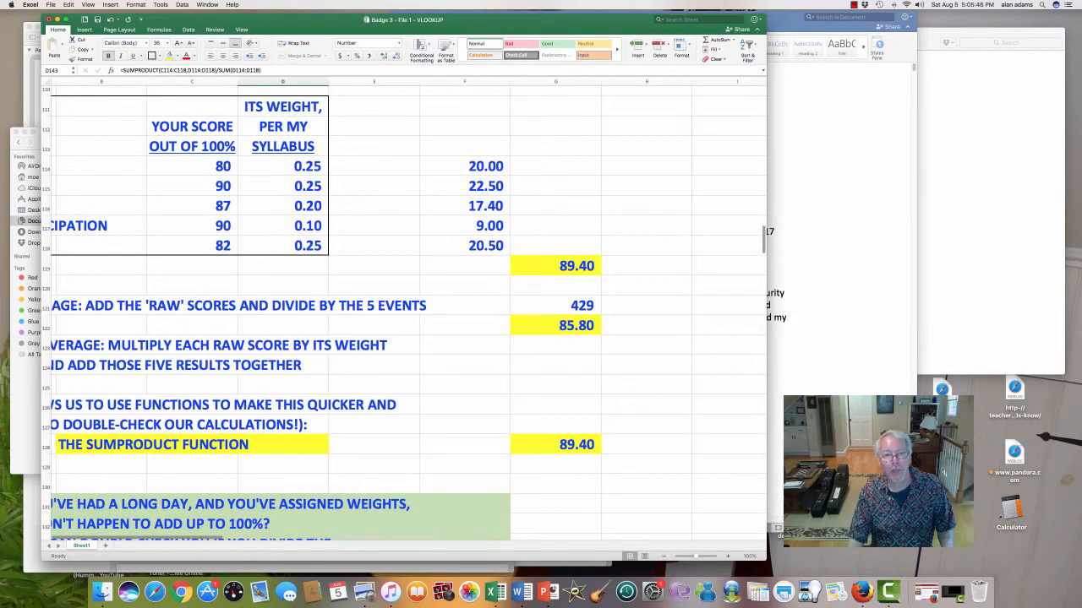
{"action": "left_click_drag", "start_coordinate": [282, 166], "coordinate": [282, 245]}
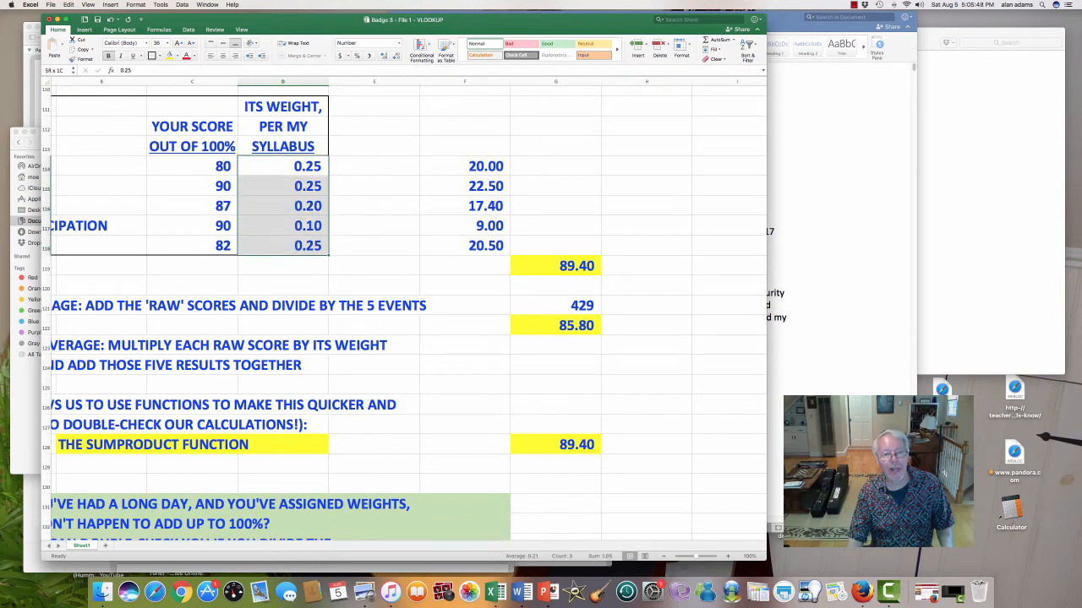
{"action": "left_click", "coordinate": [555, 166]}
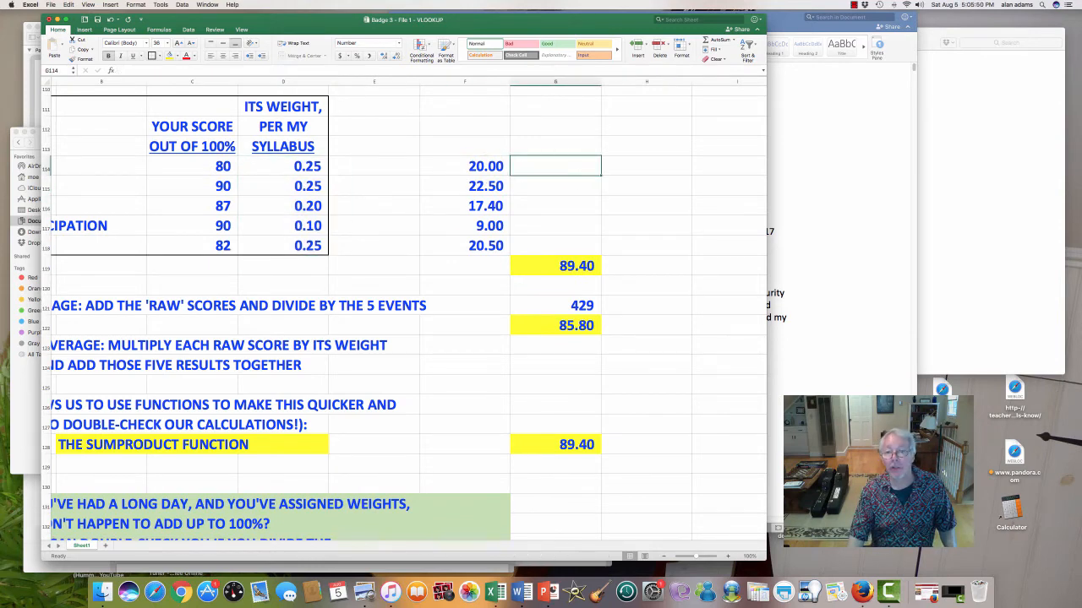
Try scaling the first weighted score in H114 with +F114*(105/100)
{"action": "left_click", "coordinate": [646, 167]}
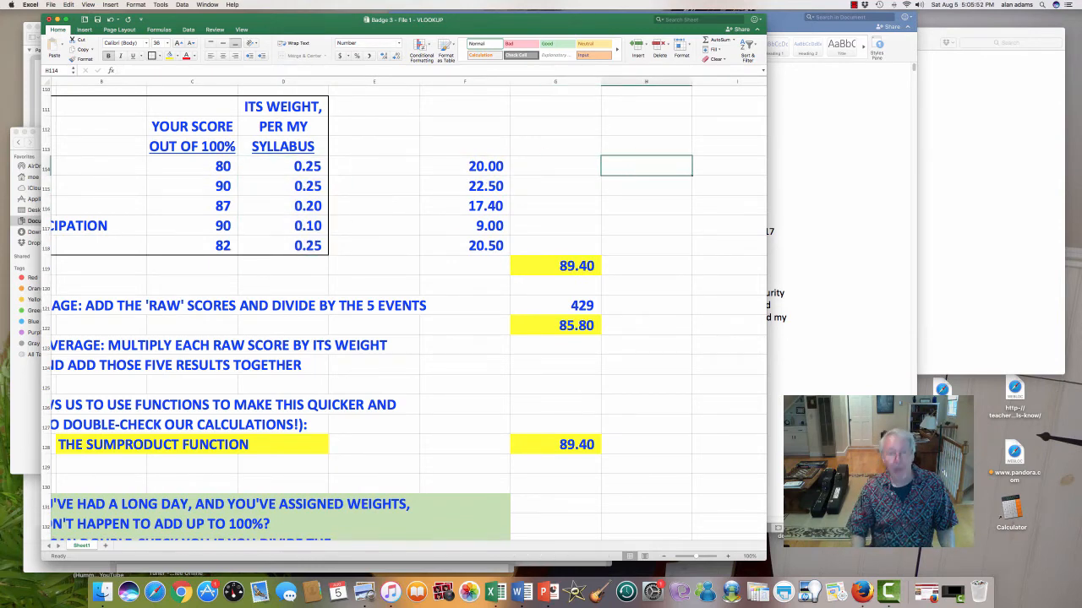
{"action": "type", "text": "+"}
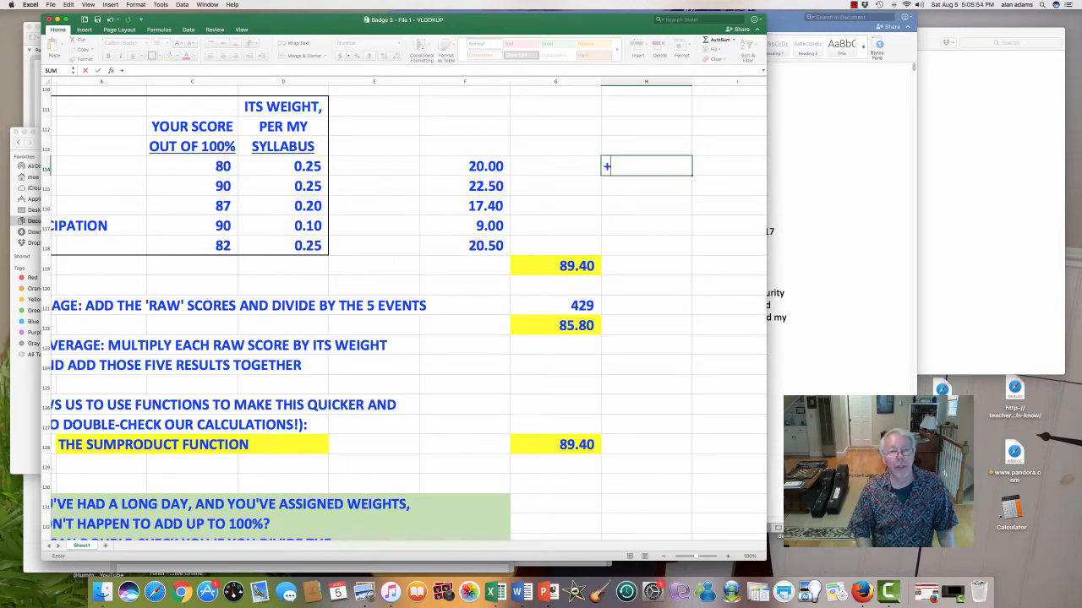
{"action": "key", "text": "Left"}
{"action": "key", "text": "Left"}
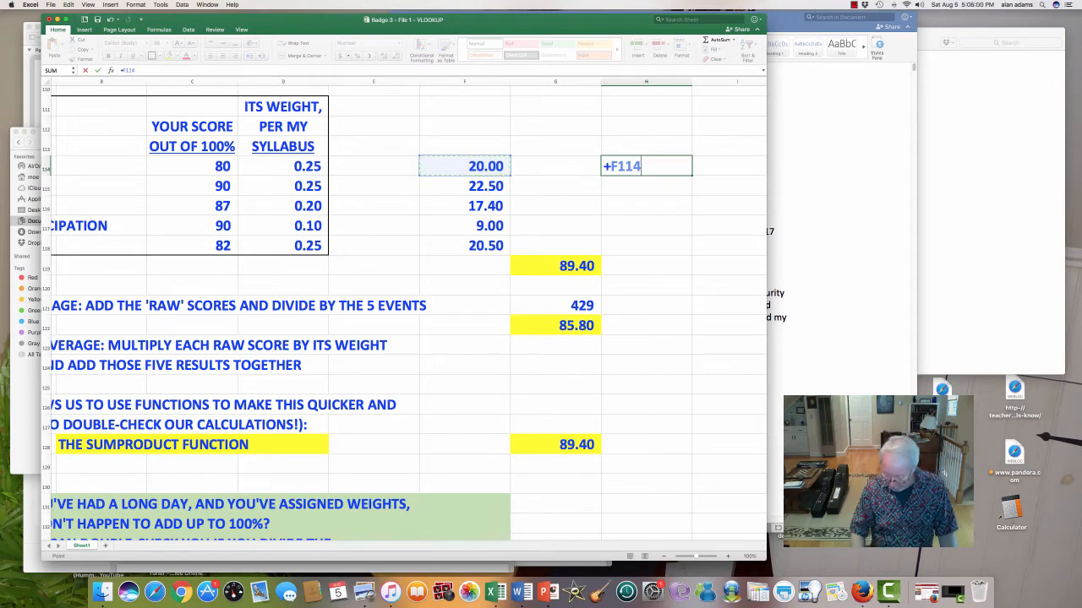
{"action": "type", "text": "*"}
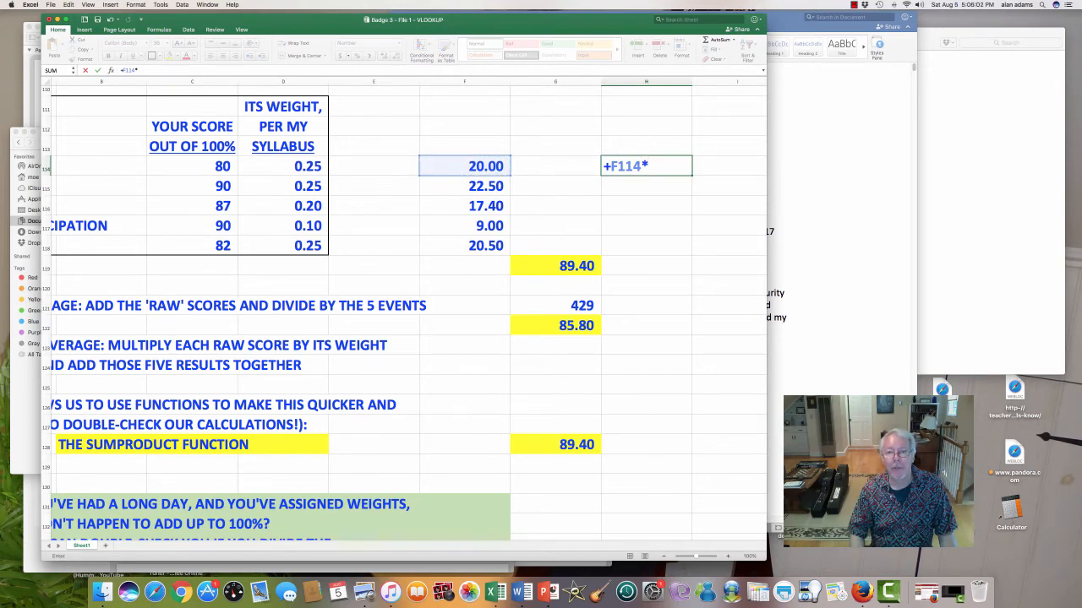
{"action": "type", "text": "("}
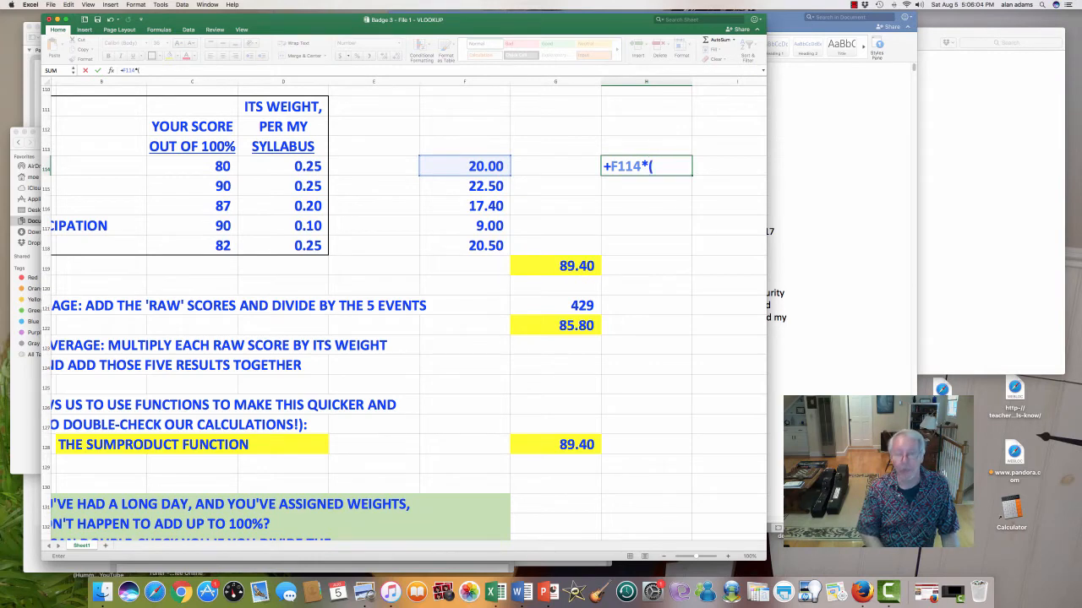
{"action": "type", "text": "105/"}
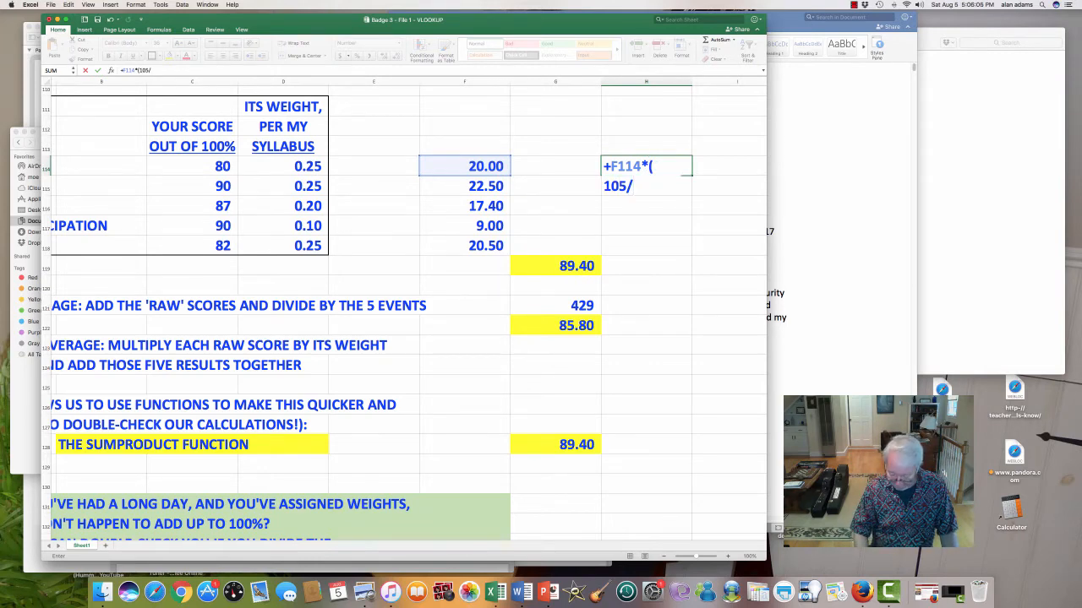
{"action": "type", "text": "100)"}
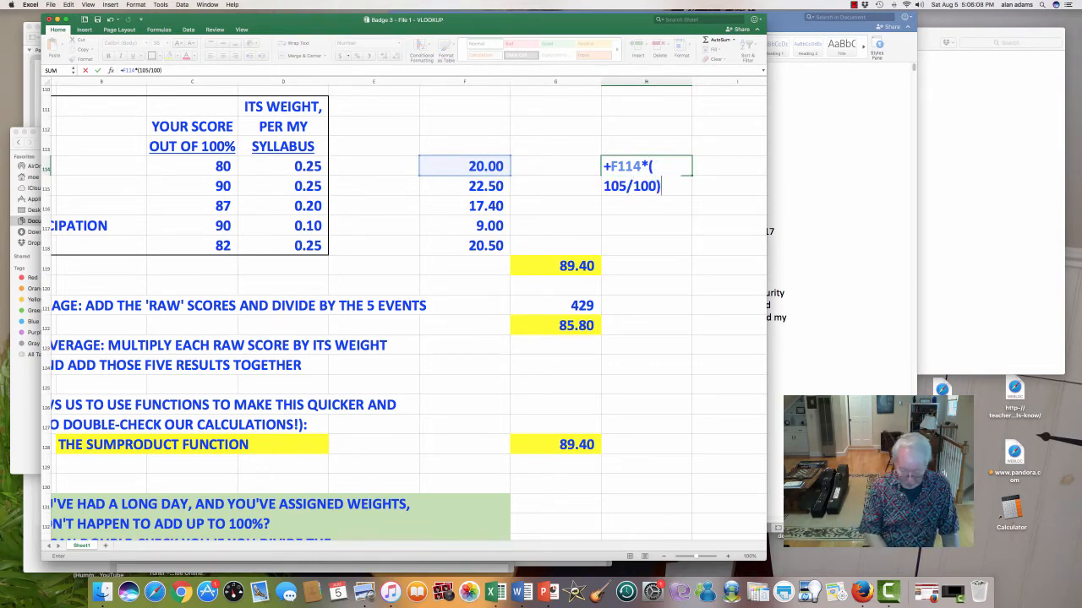
{"action": "key", "text": "Return"}
{"action": "key", "text": "Up"}
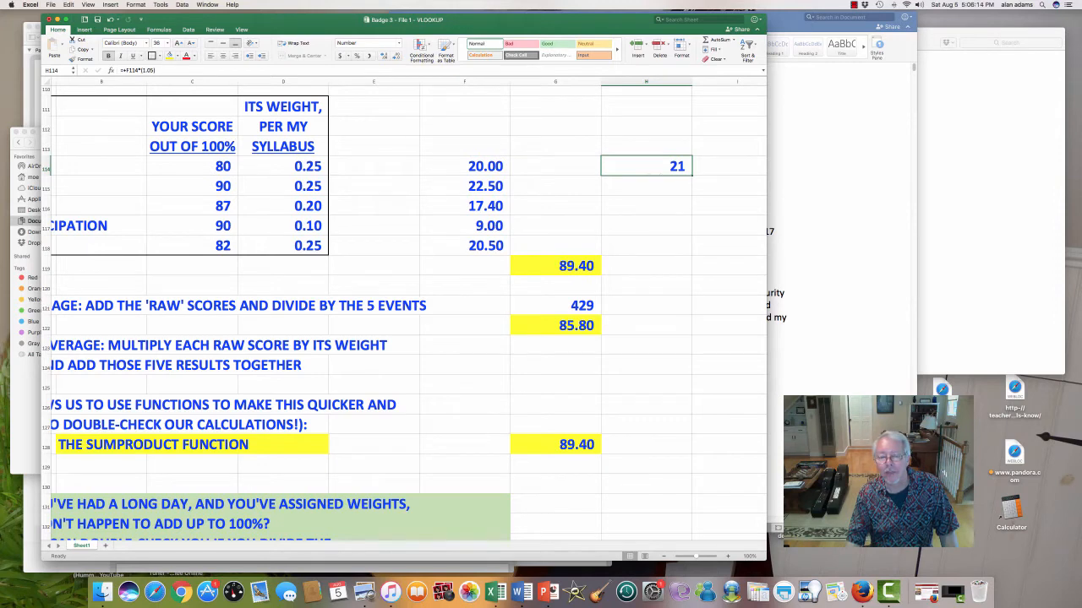
Replace the formula in H114 with +F114/(105/100) and show the result with two decimal places
{"action": "type", "text": "+"}
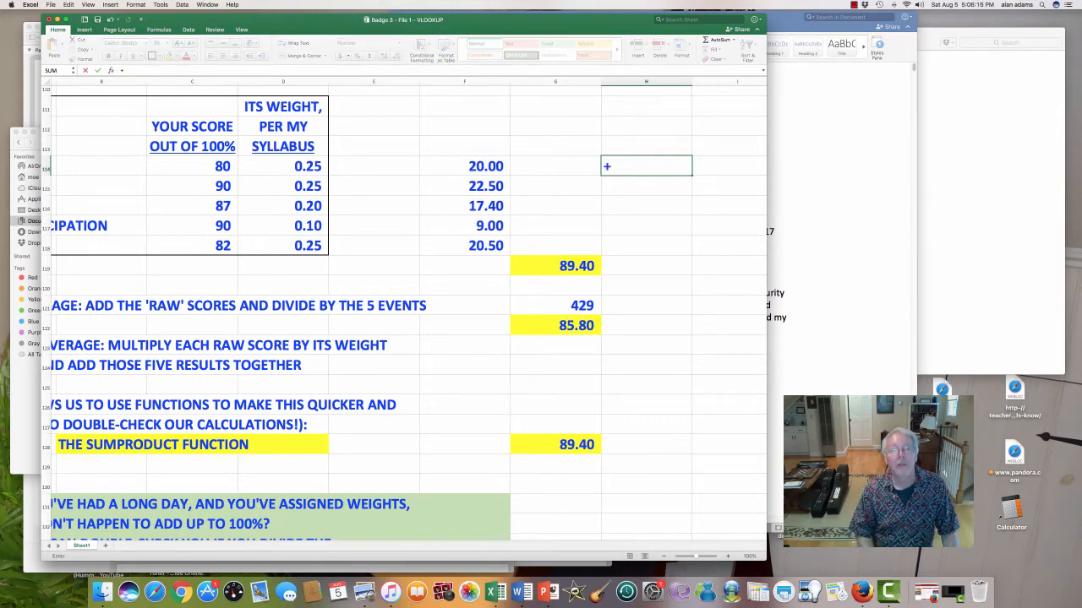
{"action": "key", "text": "Left"}
{"action": "key", "text": "Left"}
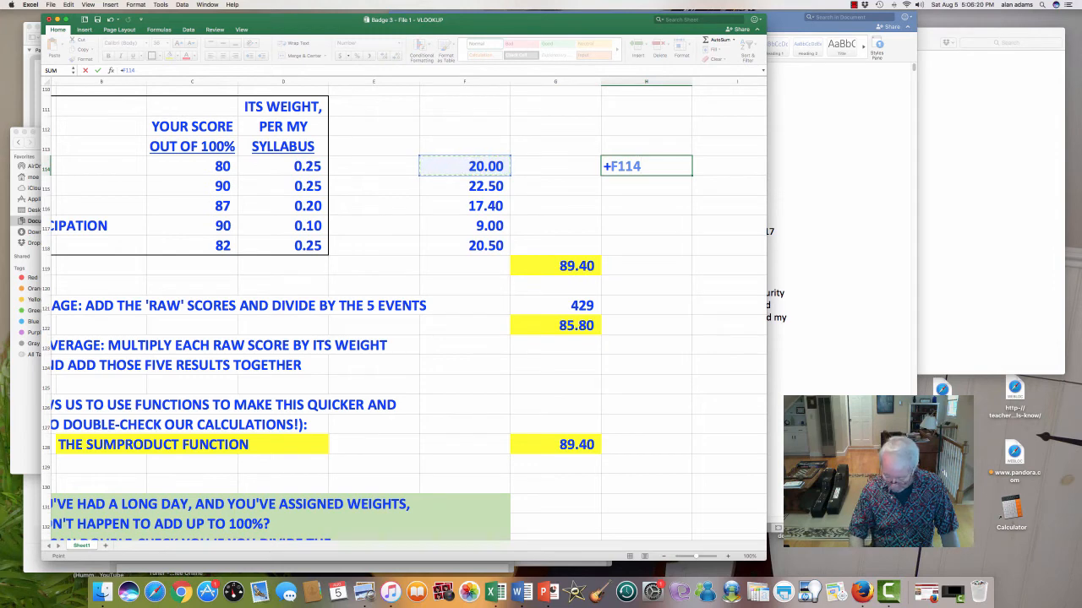
{"action": "type", "text": "/(1"}
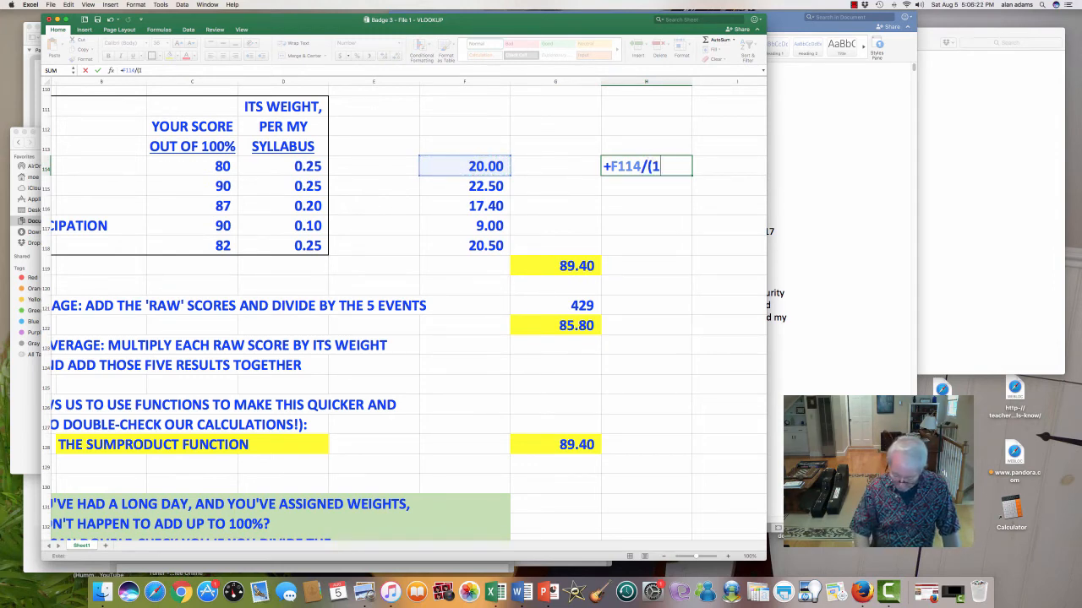
{"action": "type", "text": "05/100)"}
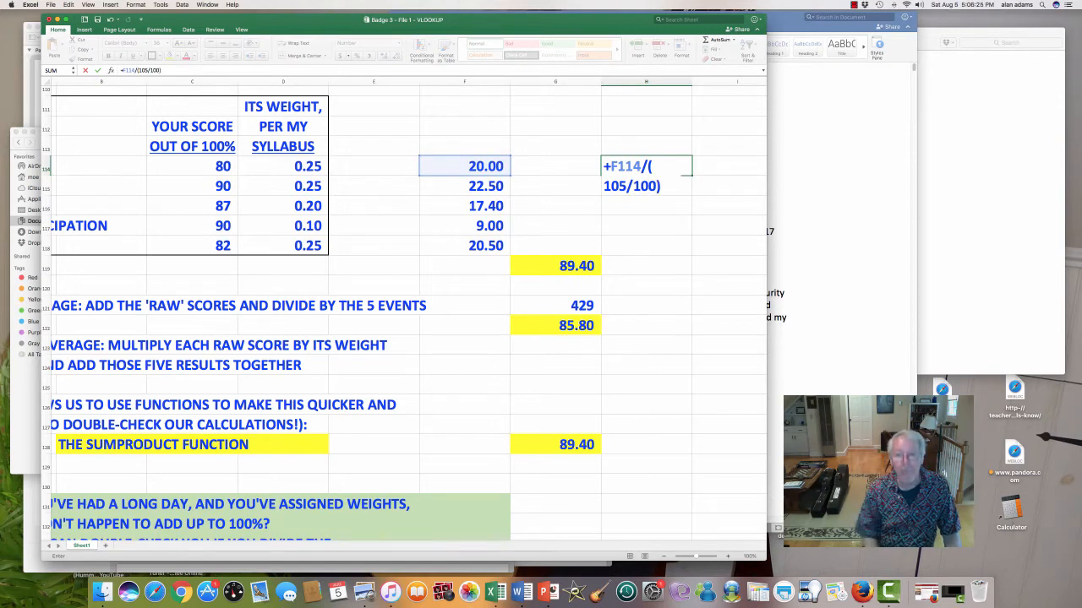
{"action": "key", "text": "Return"}
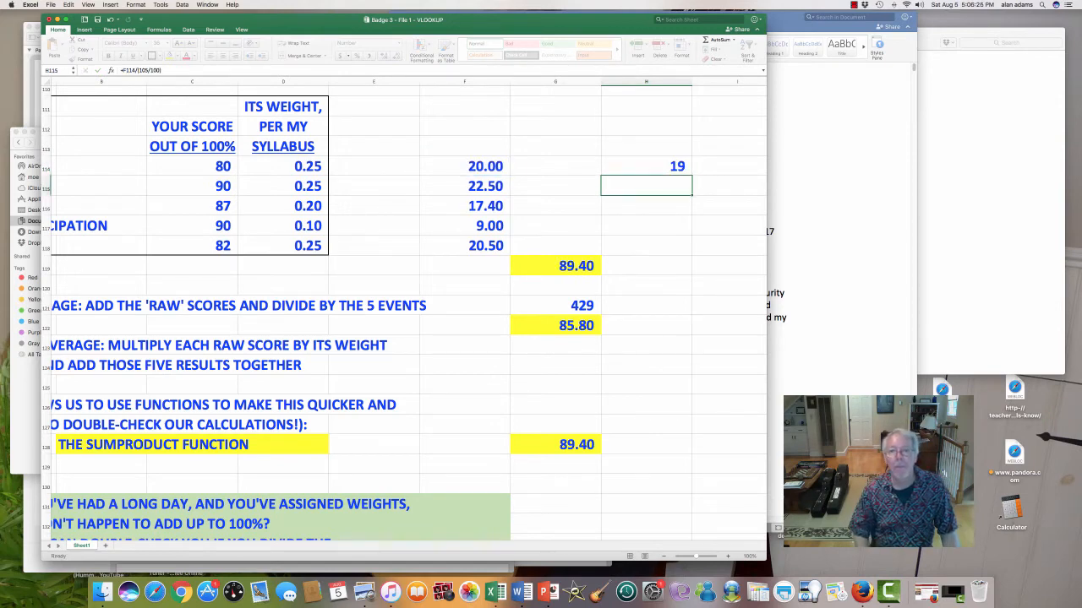
{"action": "key", "text": "Up"}
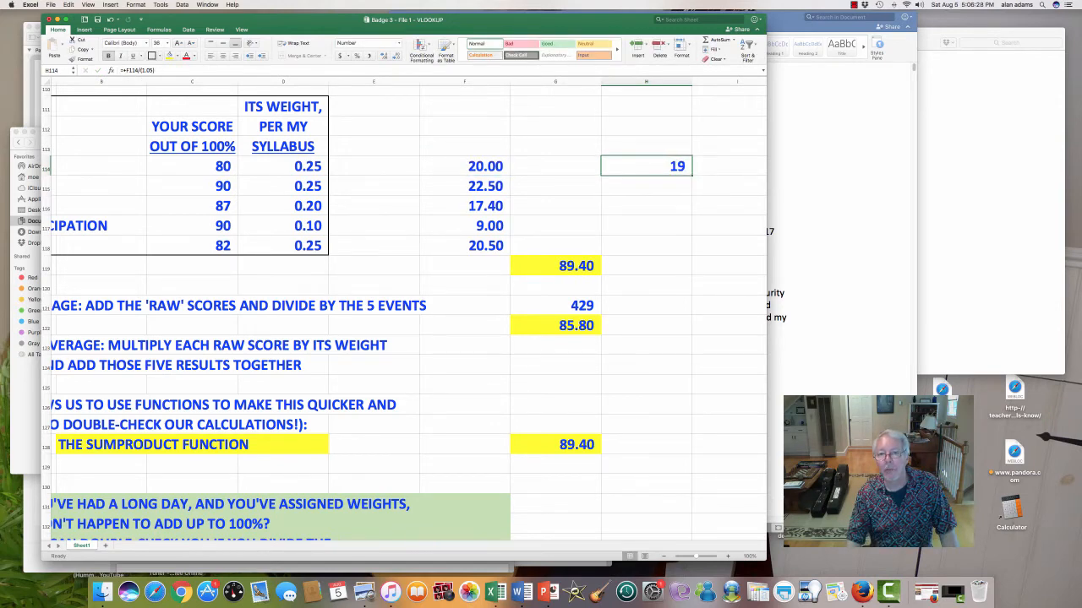
{"action": "left_click", "coordinate": [383, 56]}
{"action": "left_click", "coordinate": [384, 56]}
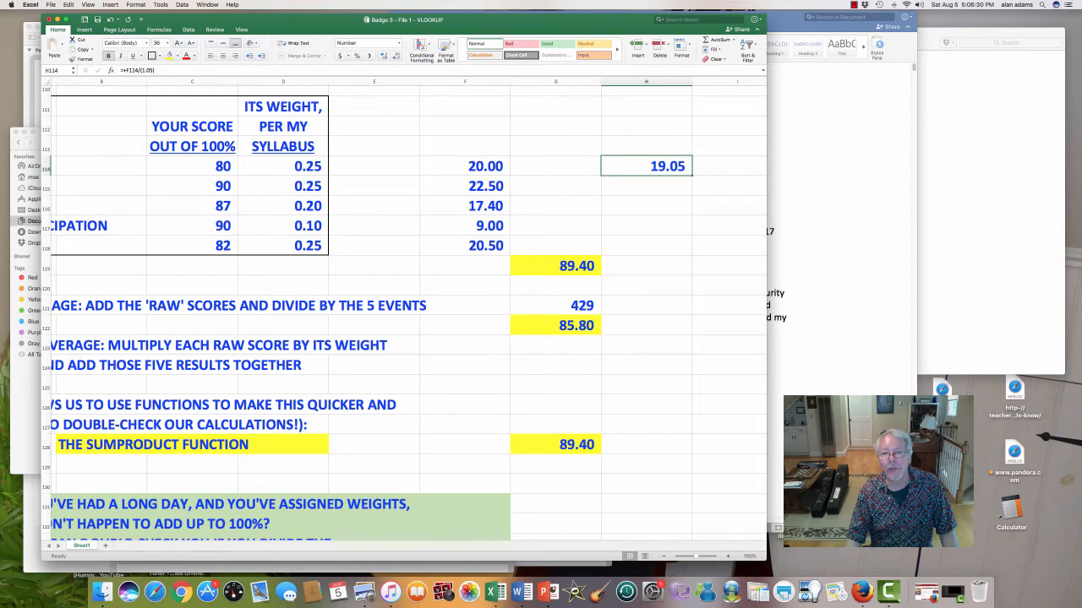
Try to extend the H114 formula down to H118, and undo the resulting change
{"action": "left_click_drag", "start_coordinate": [691, 169], "coordinate": [689, 245]}
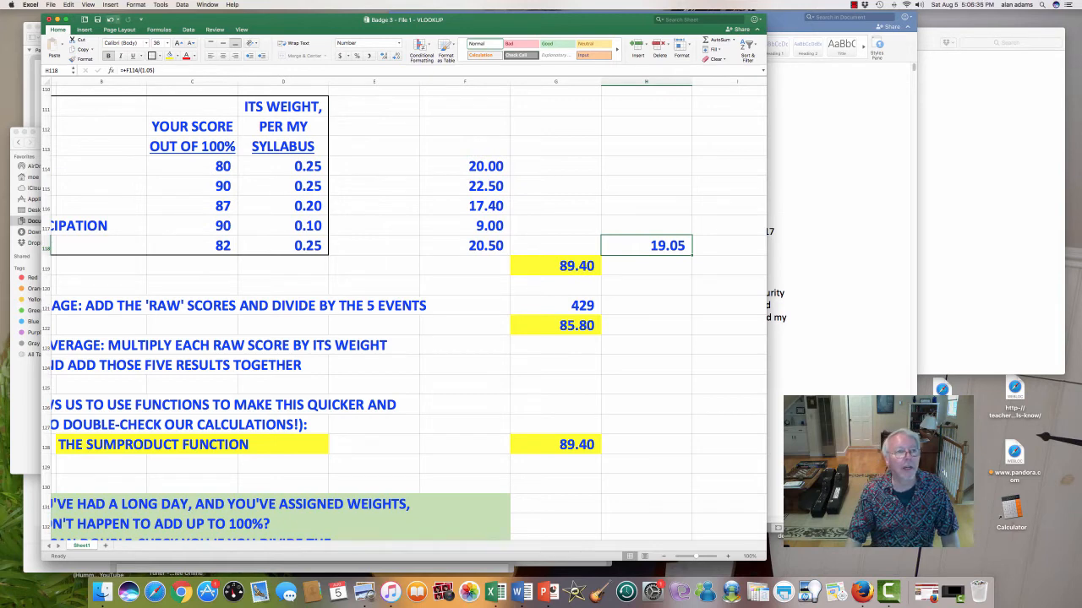
{"action": "left_click", "coordinate": [109, 19]}
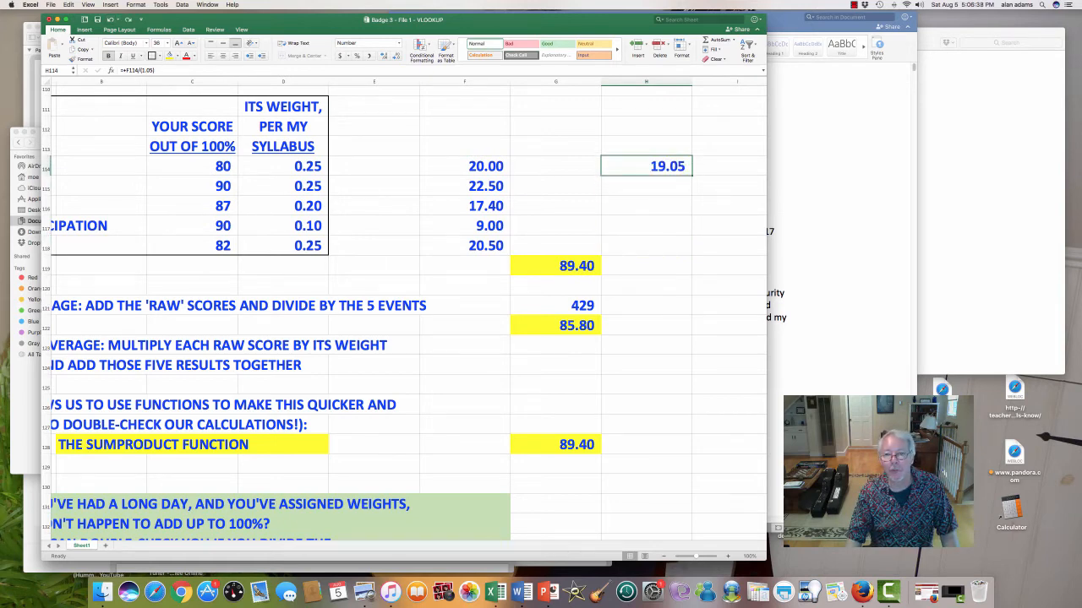
{"action": "mouse_move", "coordinate": [691, 175]}
{"action": "left_mouse_down"}
{"action": "mouse_move", "coordinate": [661, 194]}
{"action": "mouse_move", "coordinate": [692, 172]}
{"action": "left_mouse_up"}
{"action": "key", "text": "Down"}
{"action": "key", "text": "Up"}
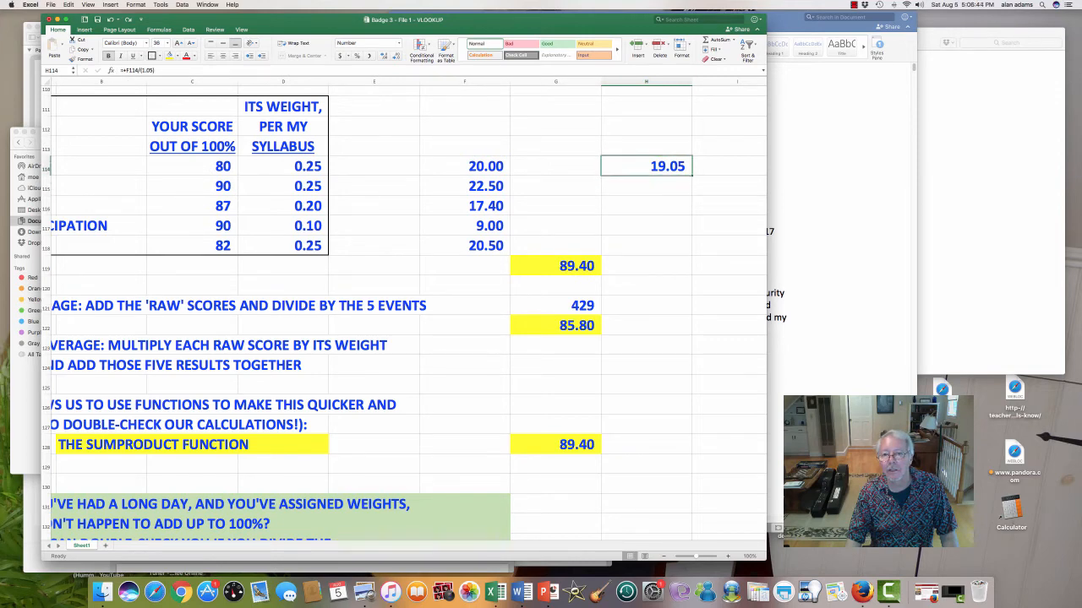
{"action": "key", "text": "Left"}
{"action": "key", "text": "Right"}
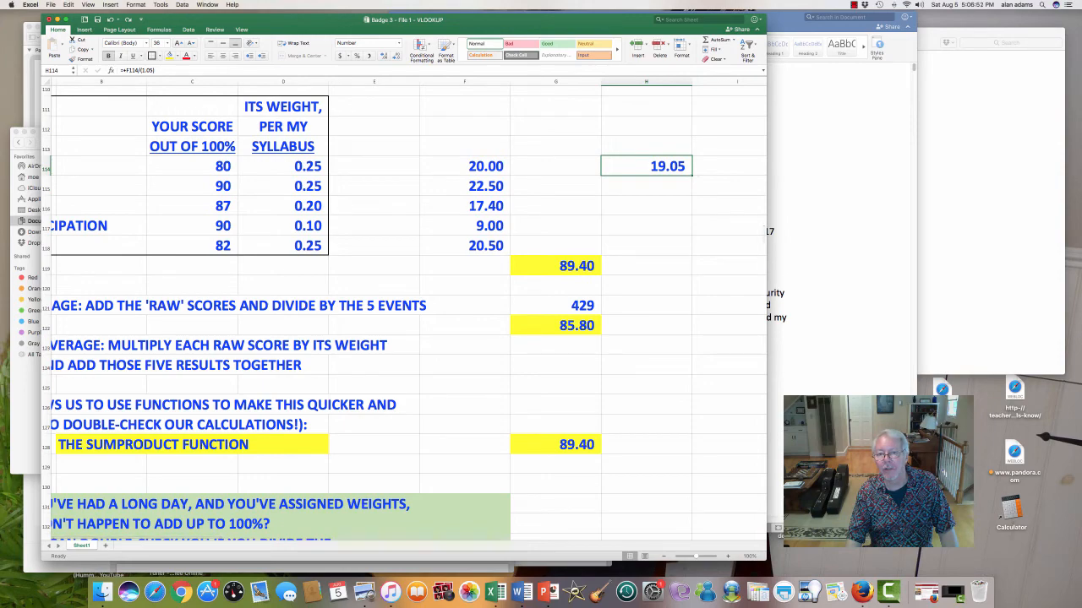
Calculate the second adjusted weighted score in H115 with +F115/1.05
{"action": "scroll", "coordinate": [404, 313], "scroll_direction": "down", "scroll_amount": 5}
{"action": "scroll", "coordinate": [404, 312], "scroll_direction": "up", "scroll_amount": 8}
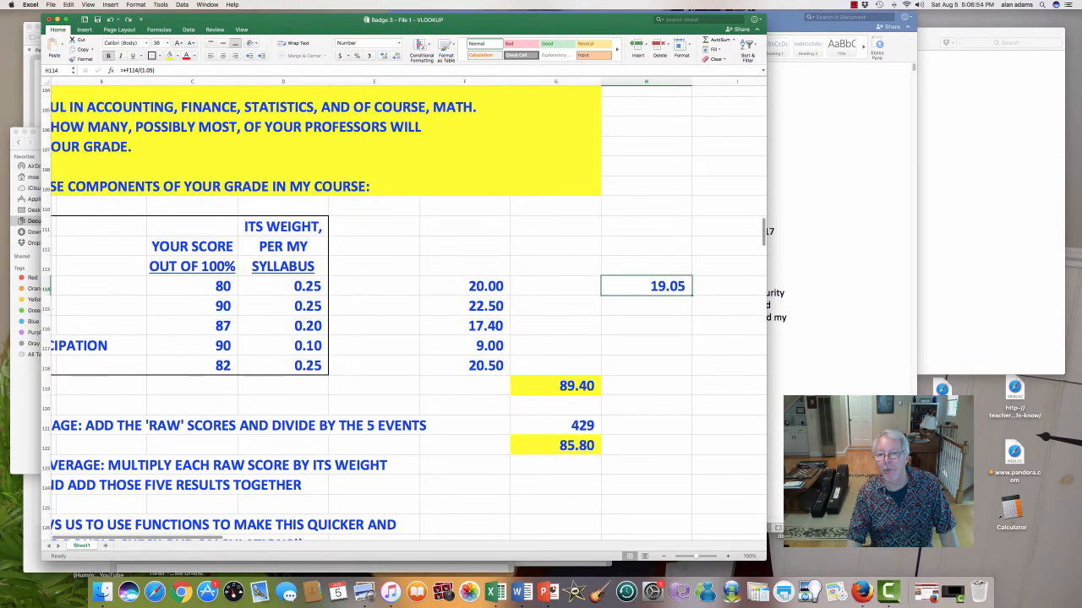
{"action": "left_click", "coordinate": [647, 306]}
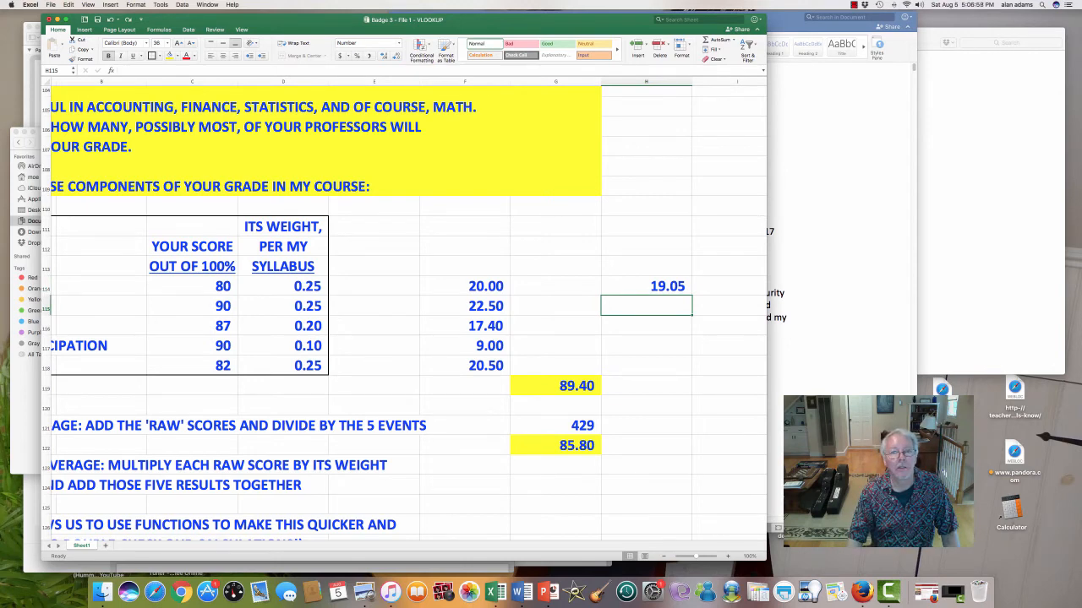
{"action": "left_click", "coordinate": [646, 286]}
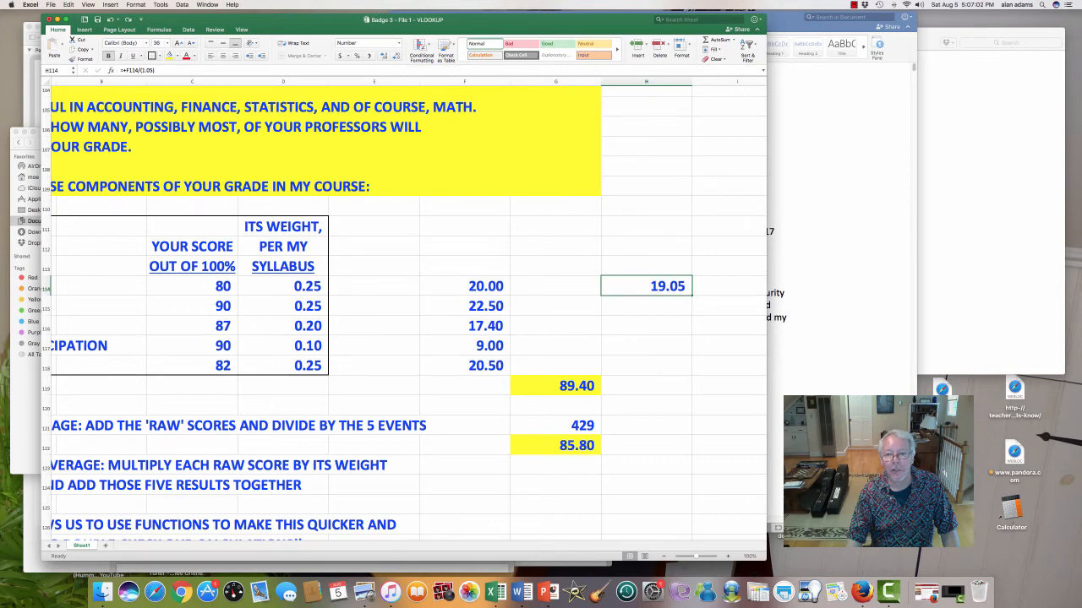
{"action": "left_click", "coordinate": [646, 306]}
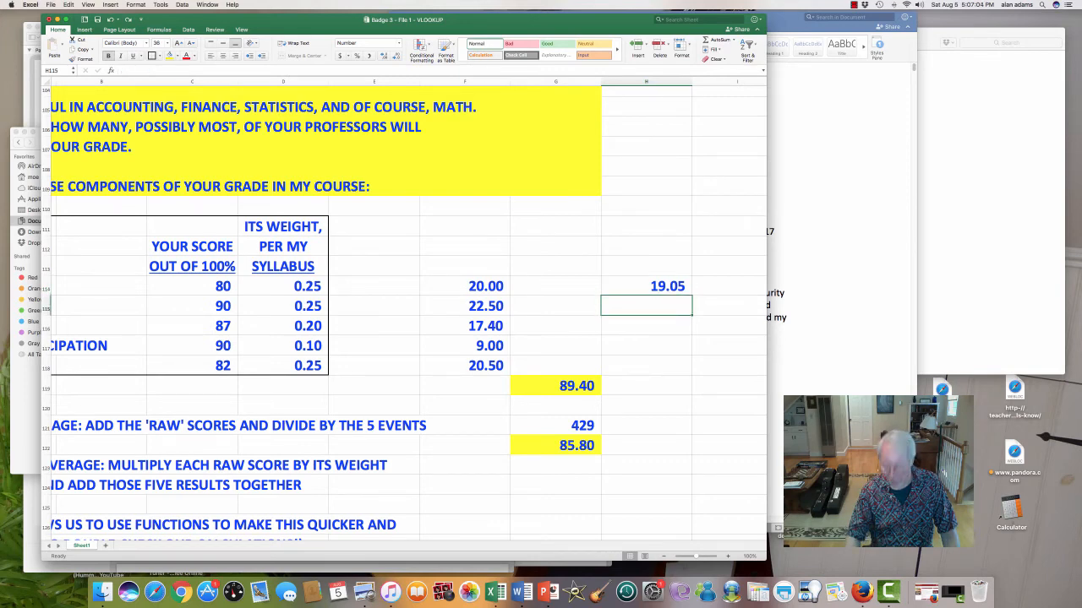
{"action": "type", "text": "+"}
{"action": "key", "text": "Left"}
{"action": "key", "text": "Left"}
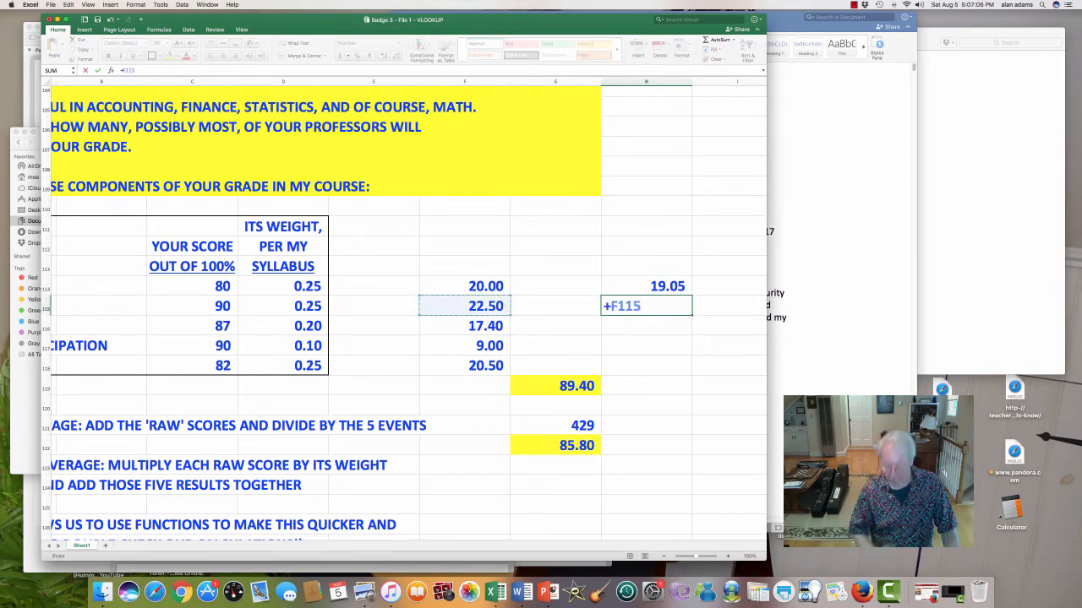
{"action": "type", "text": "/1.07"}
{"action": "key", "text": "Return"}
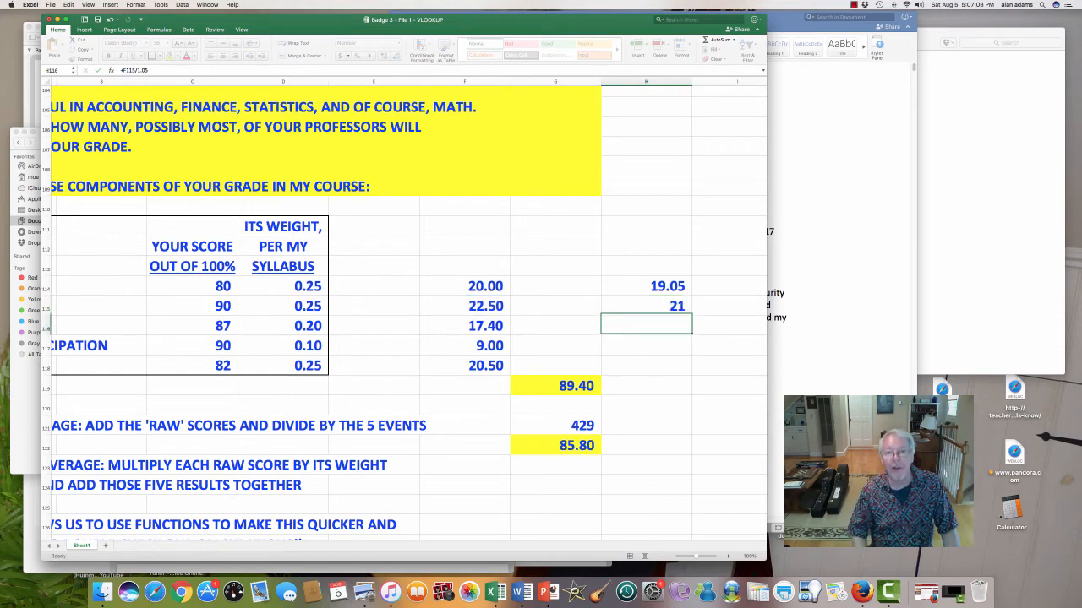
{"action": "key", "text": "Up"}
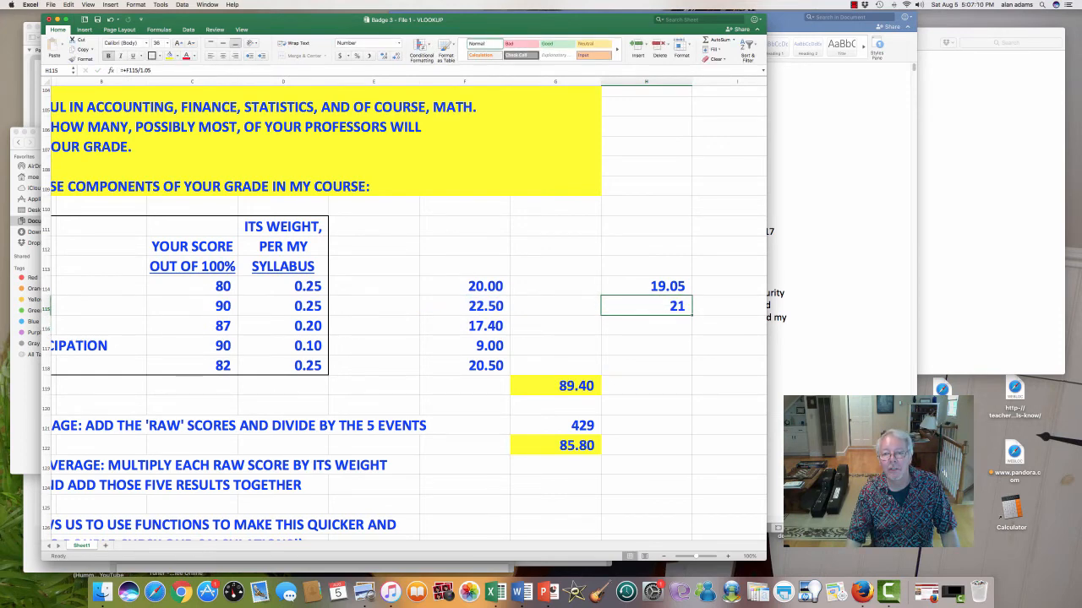
Calculate the third adjusted weighted score in H116 with +F116/1.05
{"action": "key", "text": "Down"}
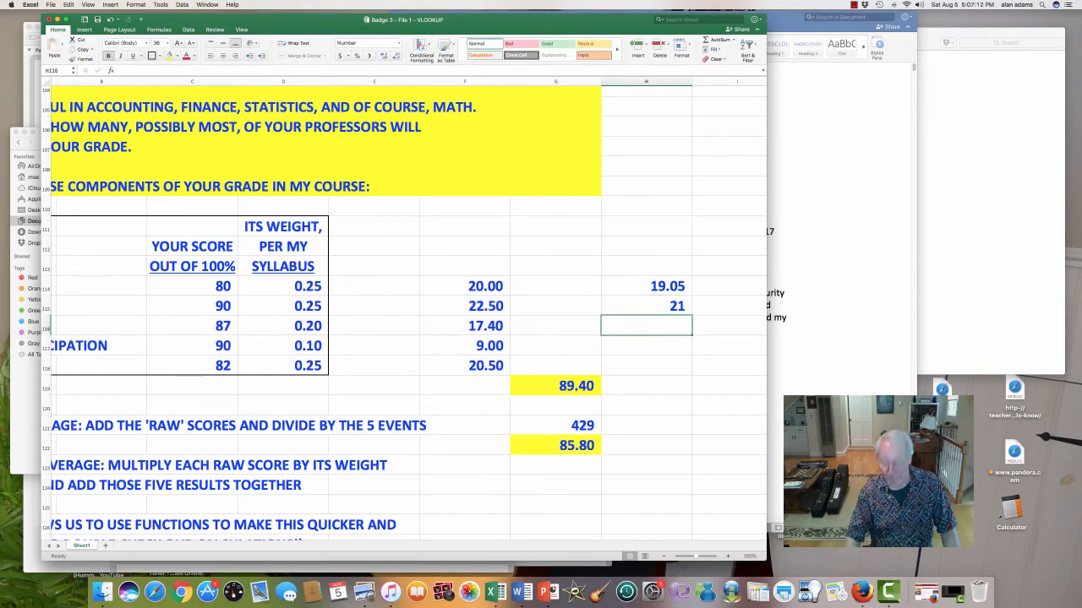
{"action": "type", "text": "+"}
{"action": "key", "text": "Left"}
{"action": "key", "text": "Left"}
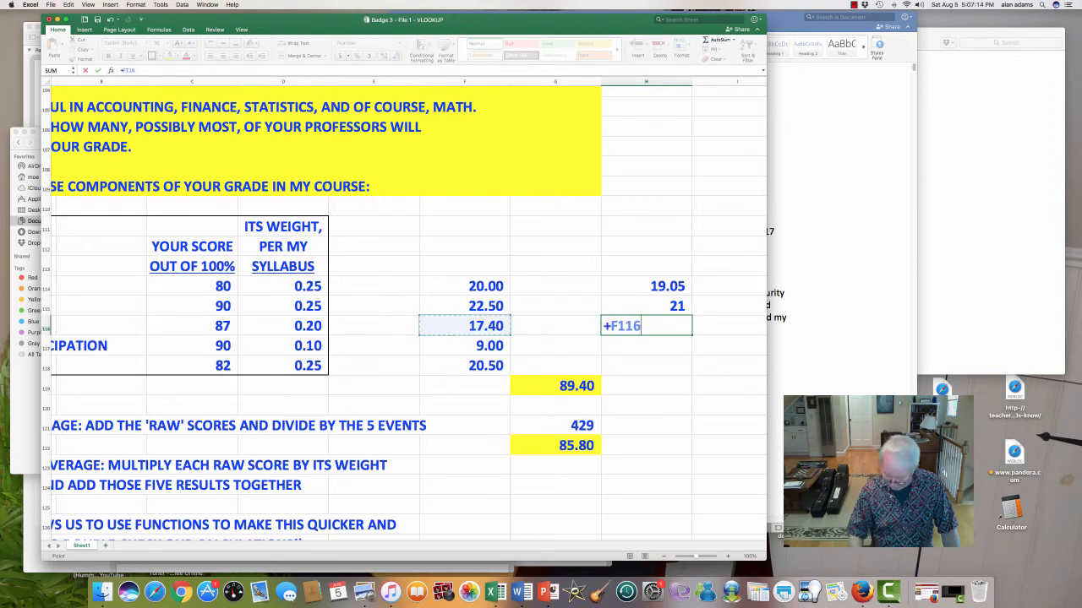
{"action": "type", "text": "/1.05"}
{"action": "key", "text": "Return"}
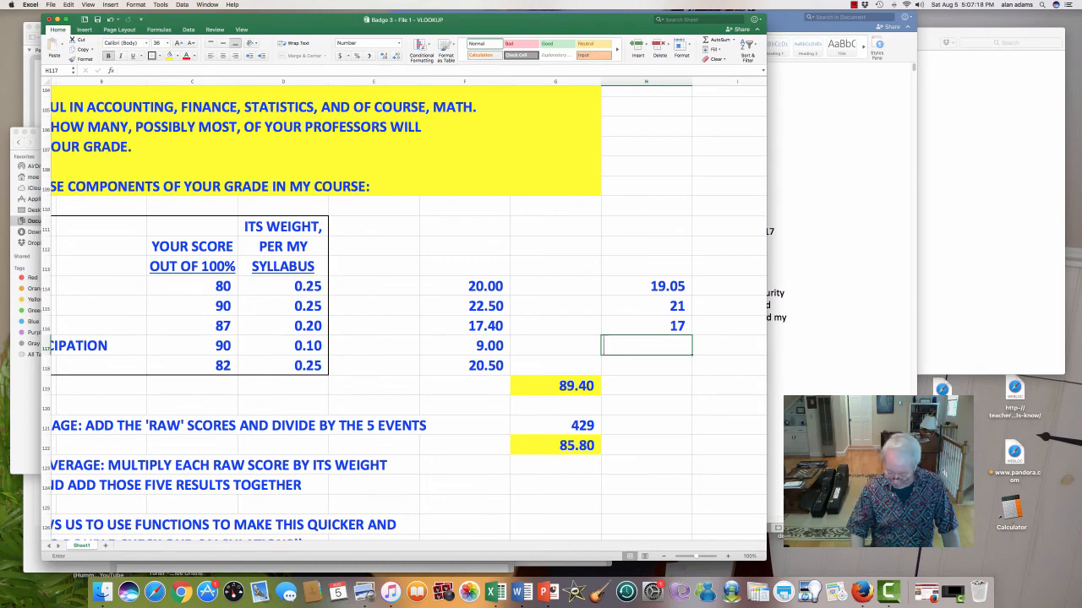
Calculate the adjusted participation score in H117 with +F117/1.05
{"action": "type", "text": "+"}
{"action": "key", "text": "Left"}
{"action": "key", "text": "Left"}
{"action": "type", "text": "/1.05"}
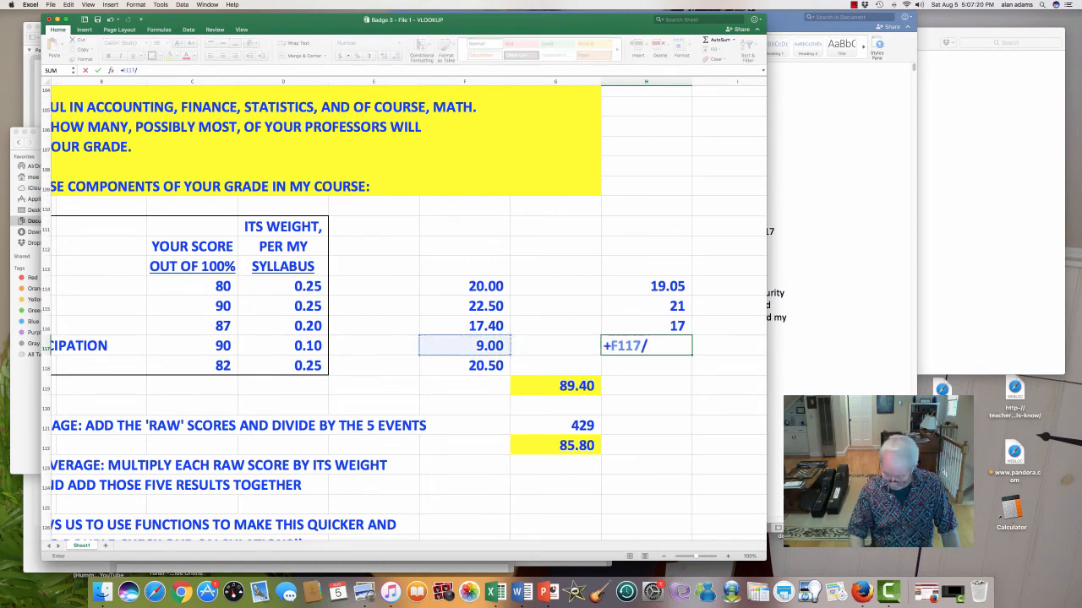
{"action": "key", "text": "Return"}
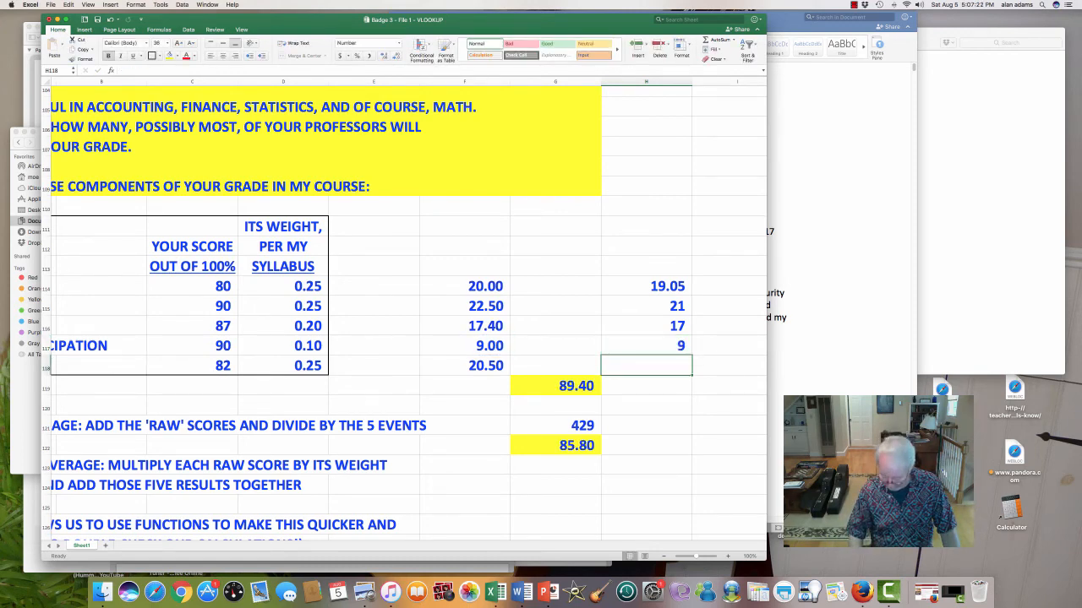
Calculate the adjusted final exam score in H118 with +F118/1.05
{"action": "type", "text": "+"}
{"action": "key", "text": "Left"}
{"action": "key", "text": "Left"}
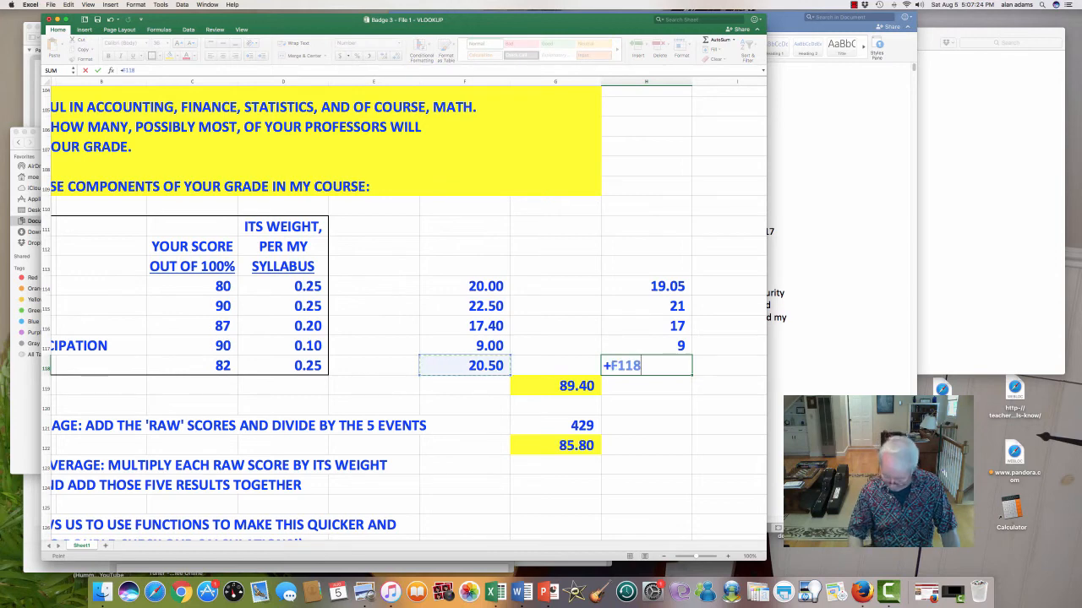
{"action": "type", "text": "/1.05"}
{"action": "key", "text": "Return"}
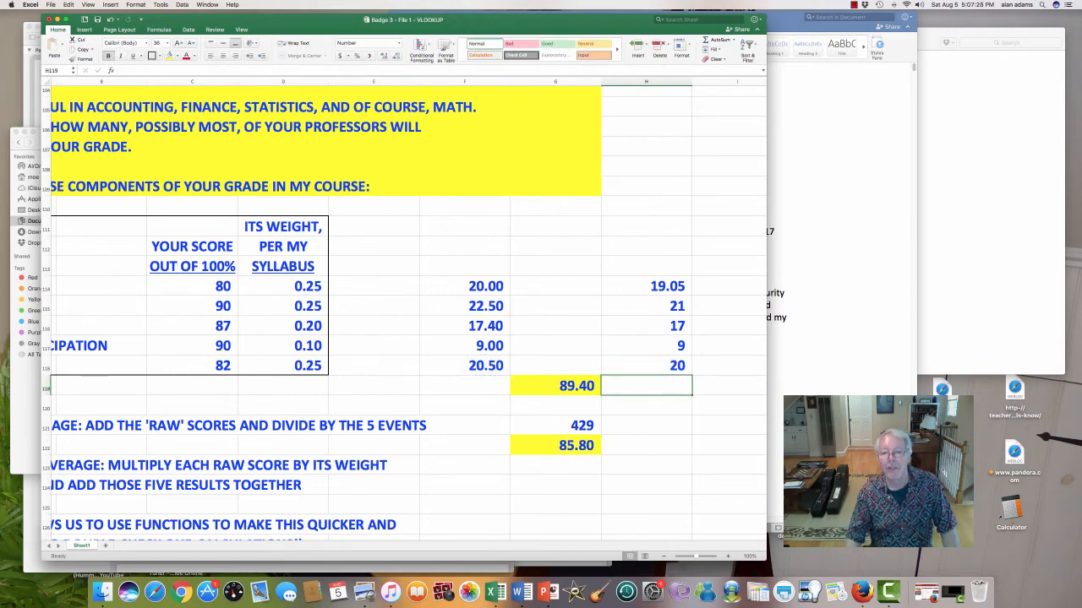
Format the adjusted scores in H115:H118 to show two decimal places
{"action": "left_click_drag", "start_coordinate": [646, 306], "coordinate": [647, 366]}
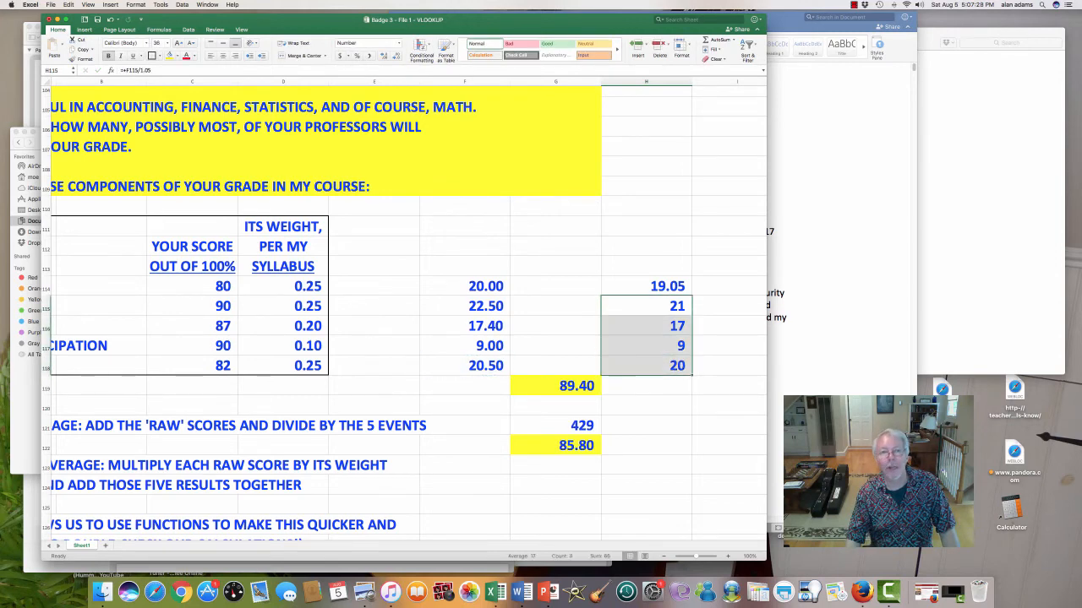
{"action": "left_click", "coordinate": [384, 55]}
{"action": "left_click", "coordinate": [384, 56]}
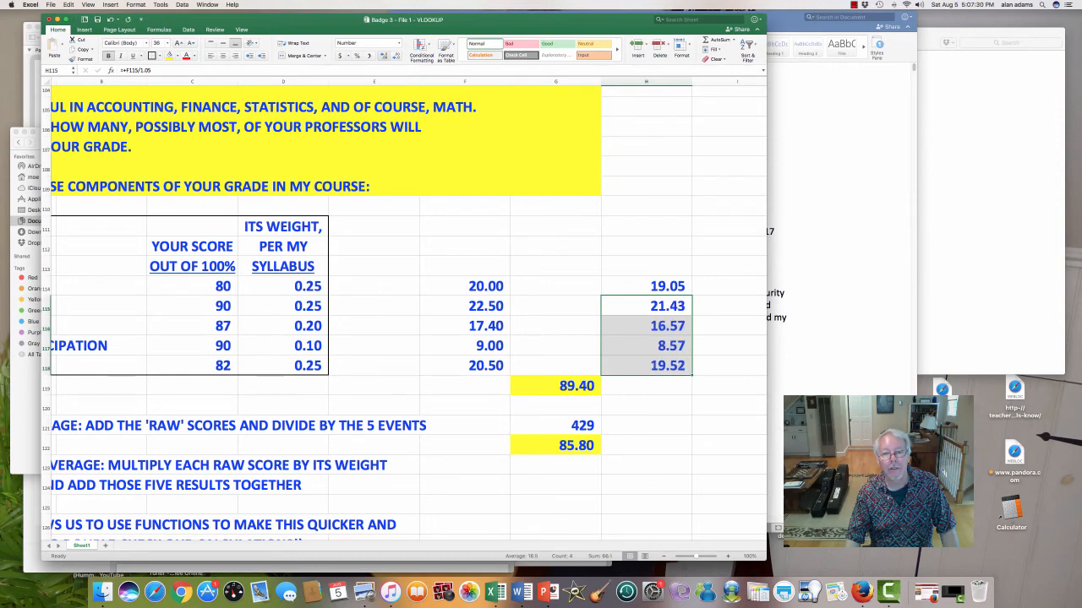
{"action": "key", "text": "shift+Up"}
{"action": "key", "text": "shift+Up"}
{"action": "key", "text": "shift+Up"}
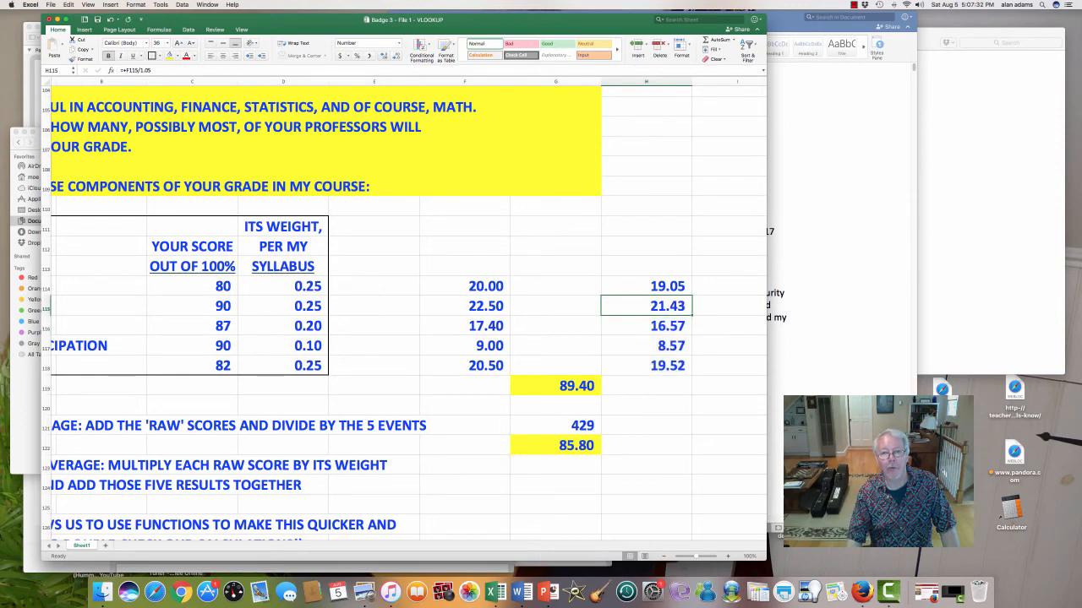
{"action": "key", "text": "Up"}
{"action": "key", "text": "Down"}
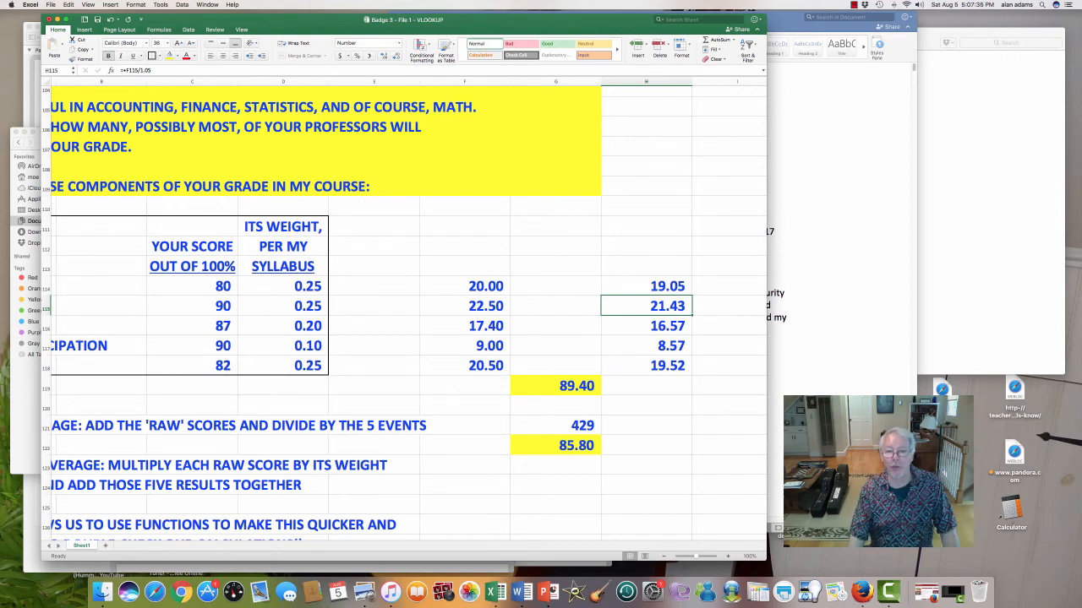
Total the adjusted weighted scores in H119 with =SUM(H114:H118)
{"action": "left_click", "coordinate": [647, 386]}
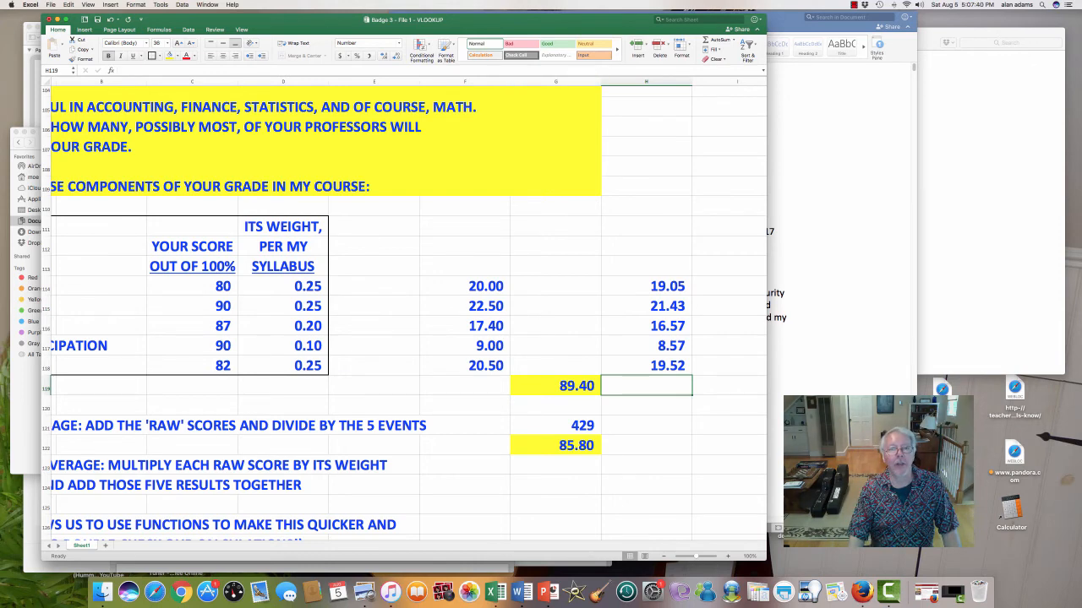
{"action": "left_click", "coordinate": [717, 40]}
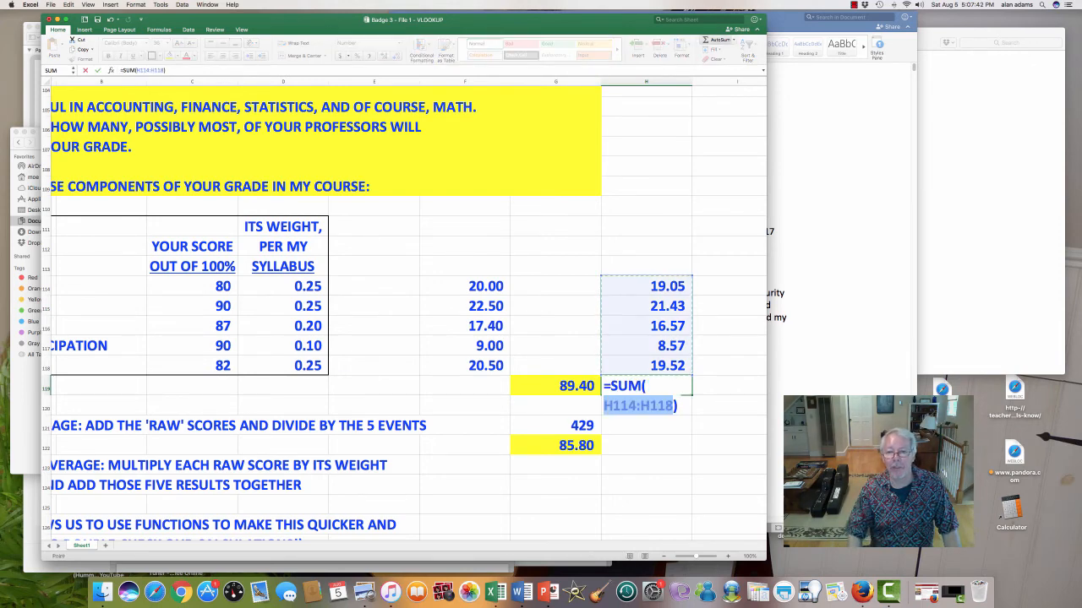
{"action": "key", "text": "Return"}
{"action": "left_click", "coordinate": [647, 387]}
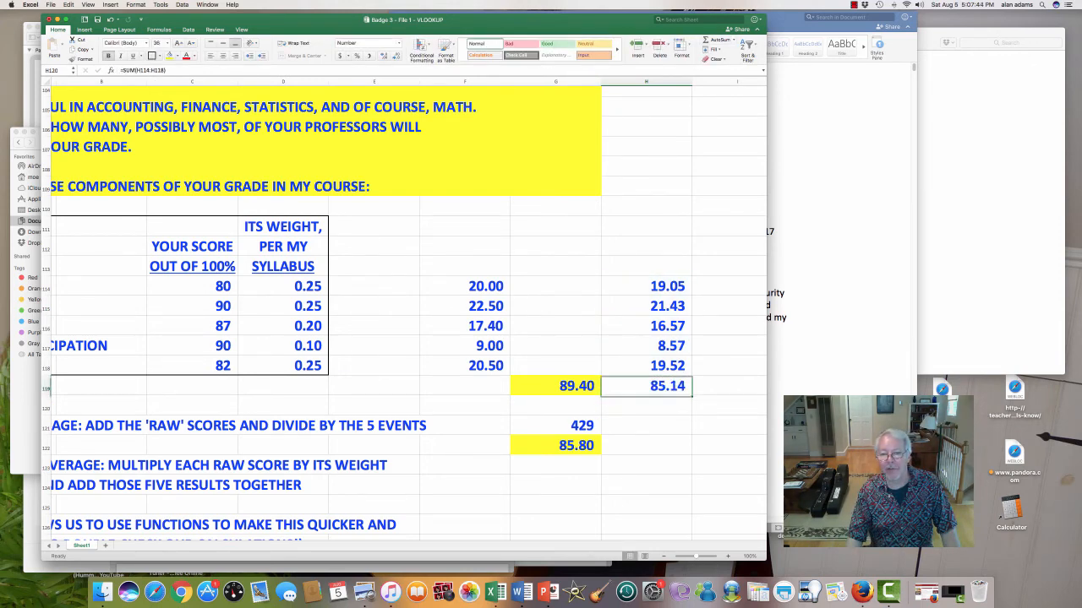
Compare the H119 total with the SUMPRODUCT formula result in D143, and check the sum of the weights in D114:D118
{"action": "scroll", "coordinate": [647, 387], "scroll_direction": "down", "scroll_amount": 4}
{"action": "scroll", "coordinate": [403, 338], "scroll_direction": "down", "scroll_amount": 10}
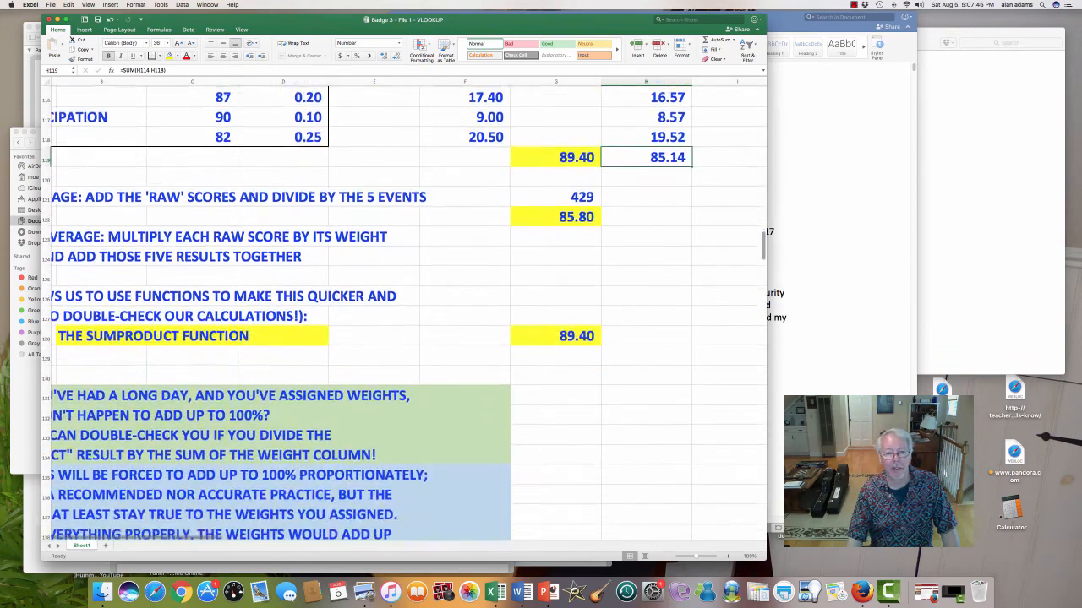
{"action": "left_click", "coordinate": [283, 384]}
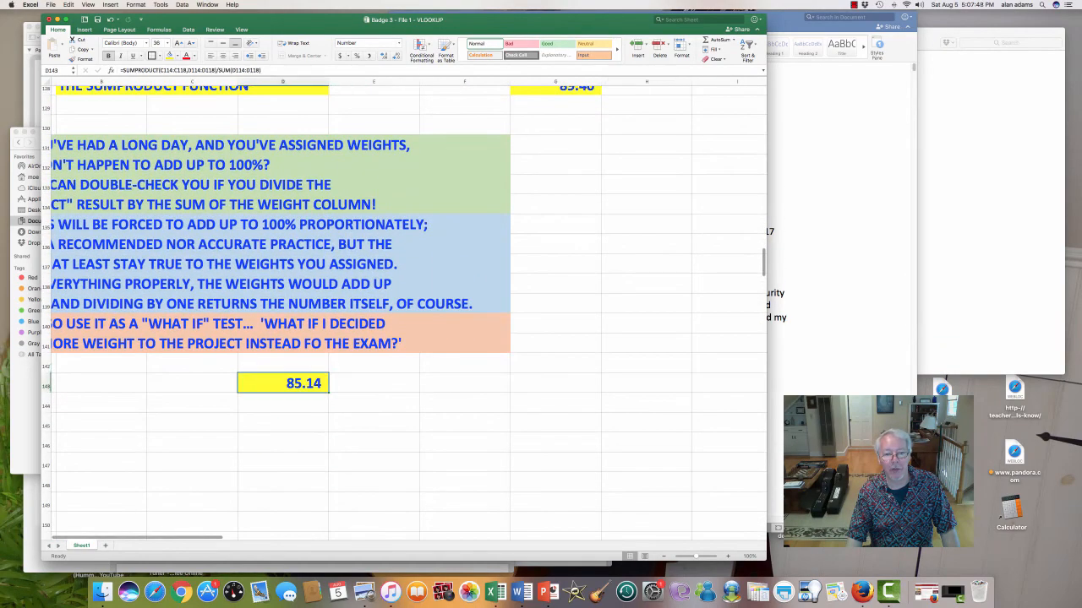
{"action": "scroll", "coordinate": [404, 338], "scroll_direction": "up", "scroll_amount": 10}
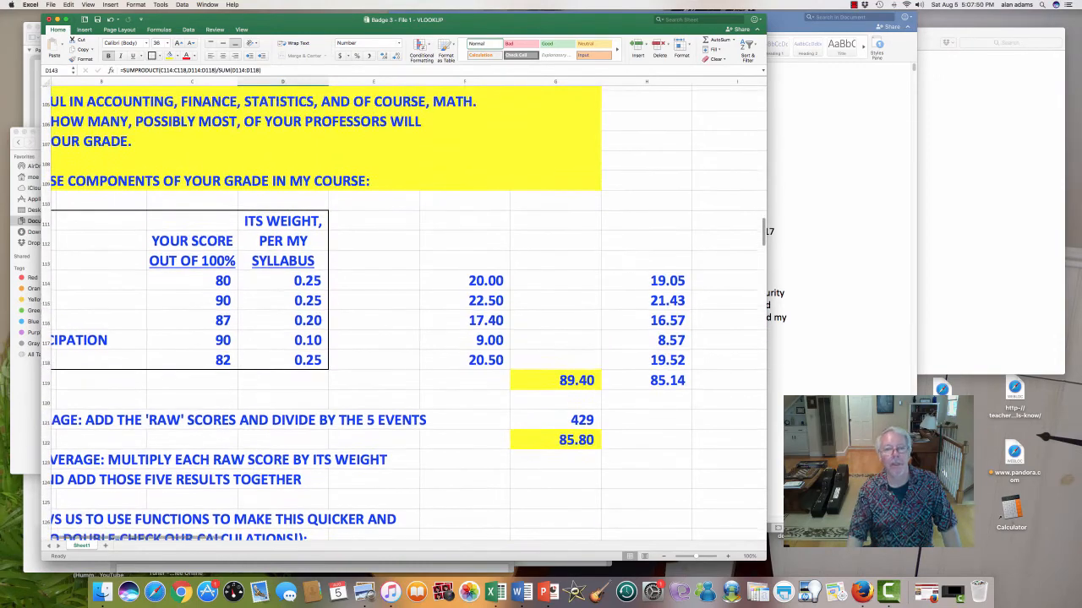
{"action": "scroll", "coordinate": [404, 338], "scroll_direction": "left", "scroll_amount": 2}
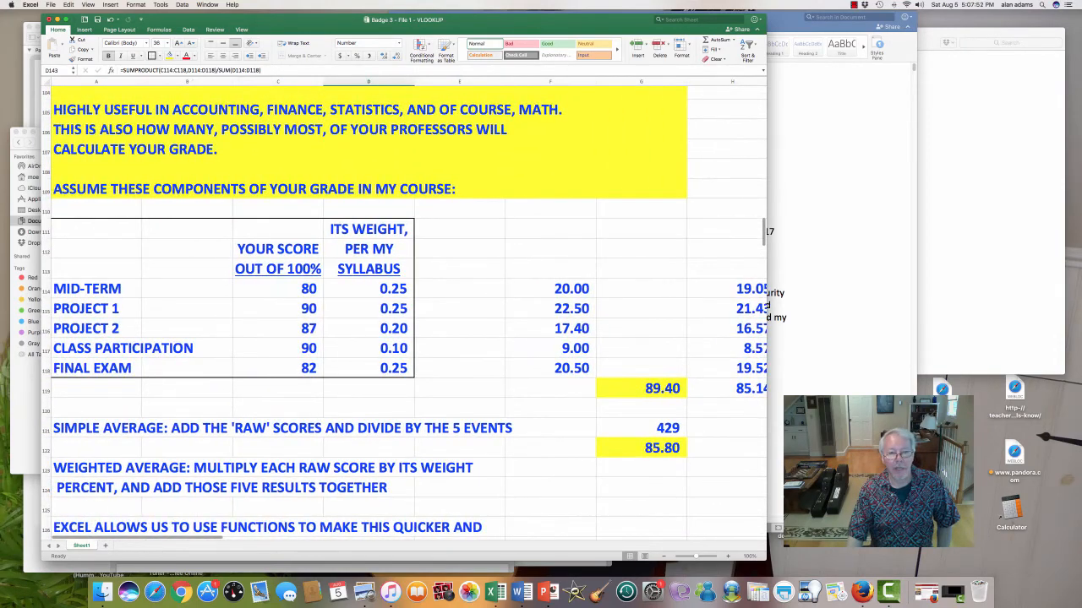
{"action": "left_click_drag", "start_coordinate": [369, 288], "coordinate": [368, 367]}
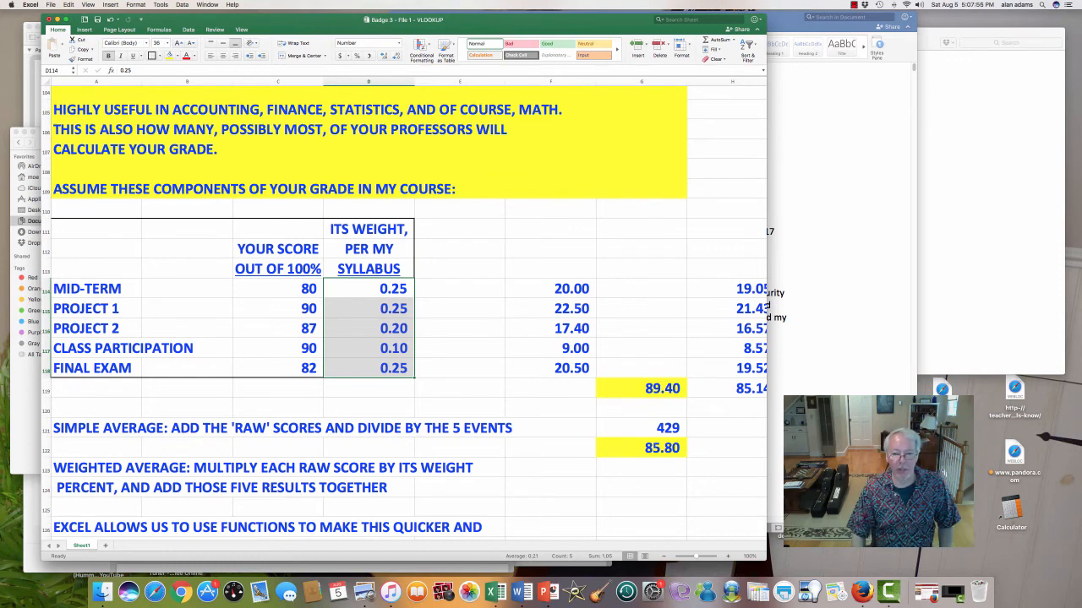
{"action": "scroll", "coordinate": [404, 338], "scroll_direction": "right", "scroll_amount": 2}
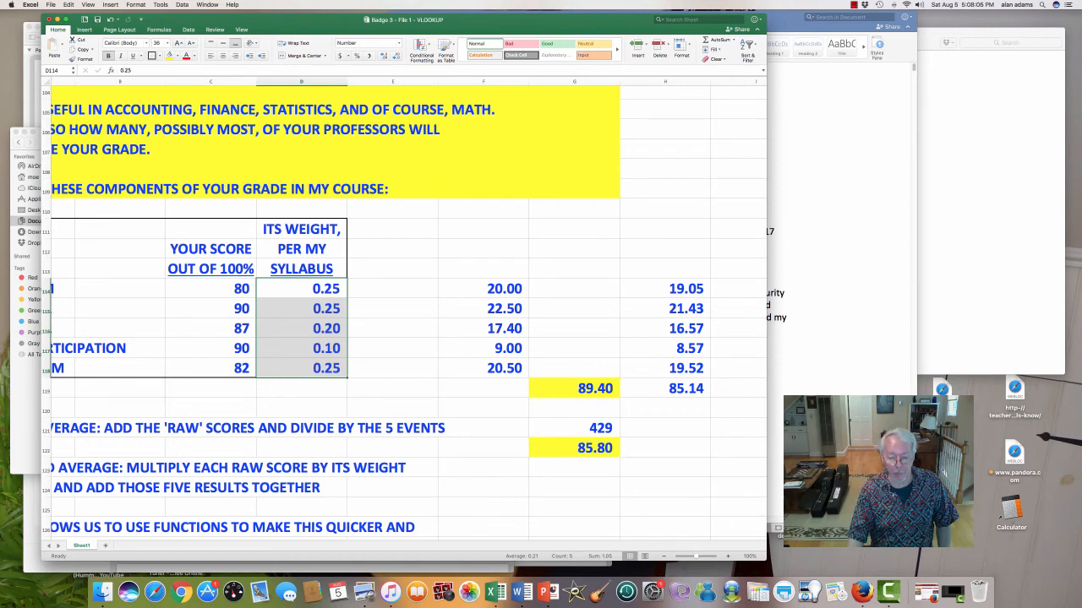
Review the adjusted scores and their formulas in H114:H119, and reread the notes on weights that do not add up to 100%
{"action": "left_click_drag", "start_coordinate": [665, 288], "coordinate": [665, 388]}
{"action": "scroll", "coordinate": [408, 309], "scroll_direction": "left", "scroll_amount": 2}
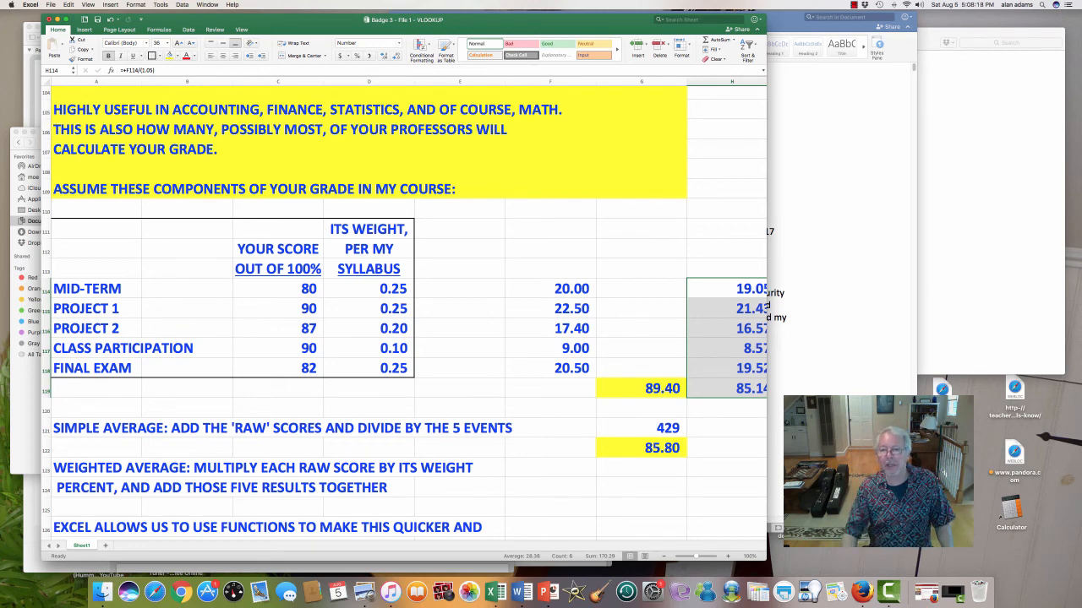
{"action": "scroll", "coordinate": [409, 313], "scroll_direction": "right", "scroll_amount": 3}
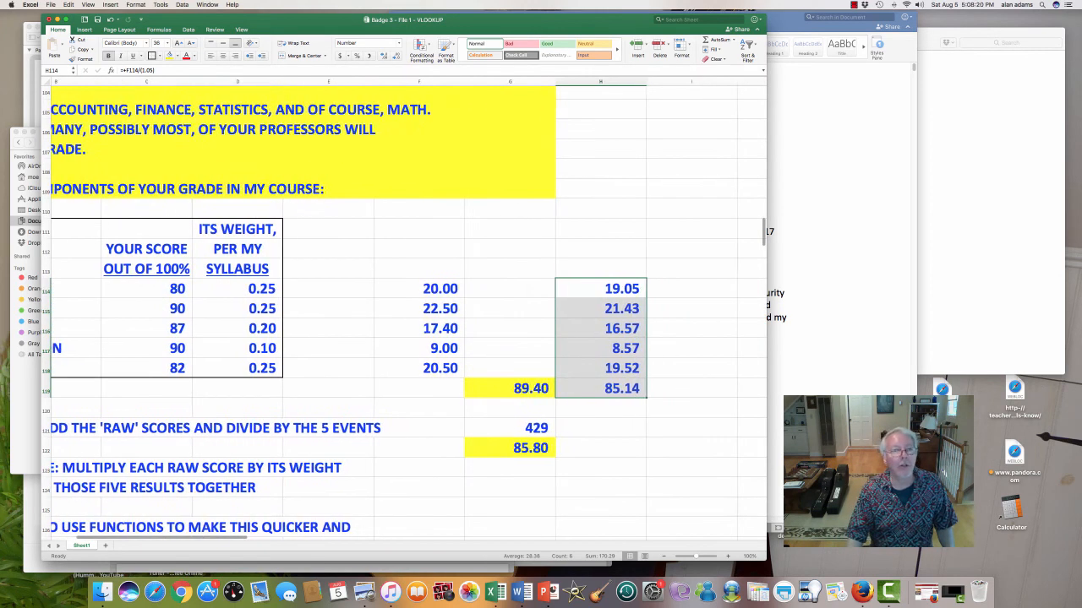
{"action": "left_click", "coordinate": [600, 289]}
{"action": "left_click", "coordinate": [599, 308]}
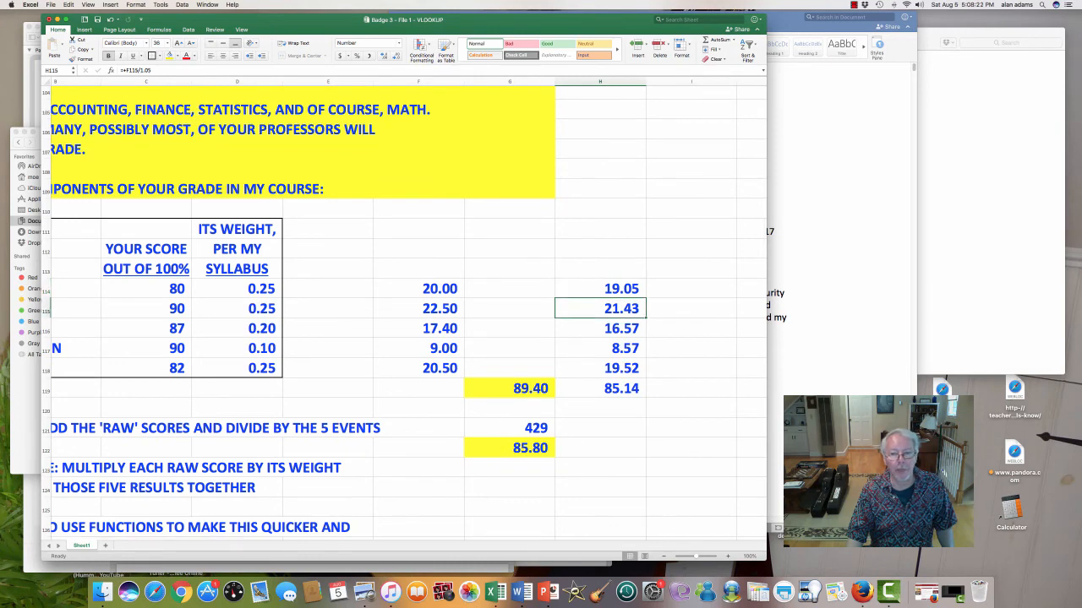
{"action": "left_click", "coordinate": [600, 329]}
{"action": "key", "text": "Down"}
{"action": "key", "text": "Down"}
{"action": "key", "text": "Down"}
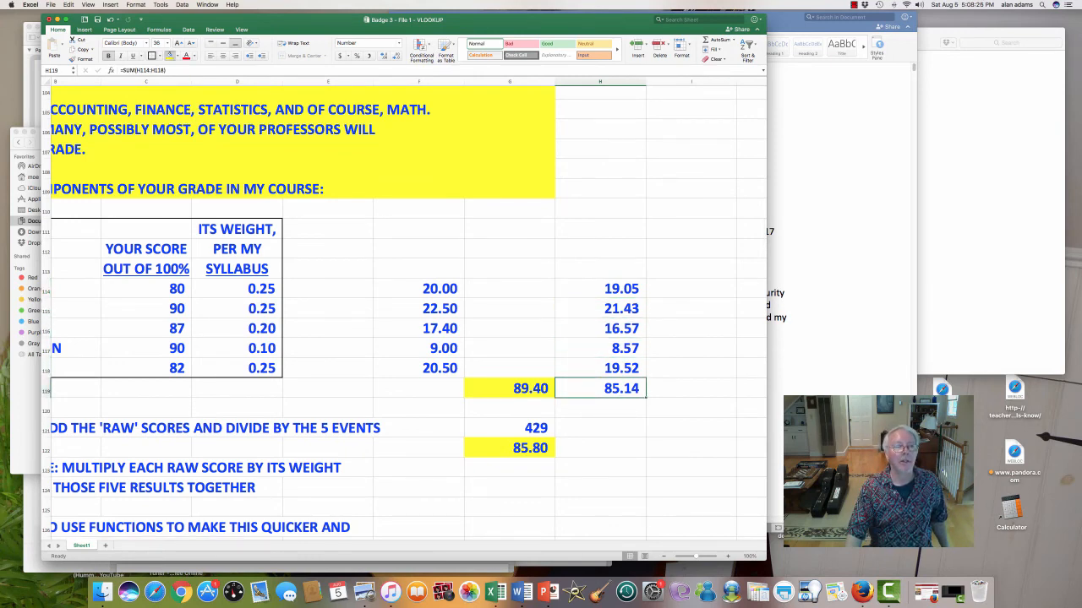
{"action": "scroll", "coordinate": [404, 313], "scroll_direction": "down", "scroll_amount": 5}
{"action": "scroll", "coordinate": [404, 313], "scroll_direction": "left", "scroll_amount": 3}
{"action": "scroll", "coordinate": [404, 313], "scroll_direction": "down", "scroll_amount": 6}
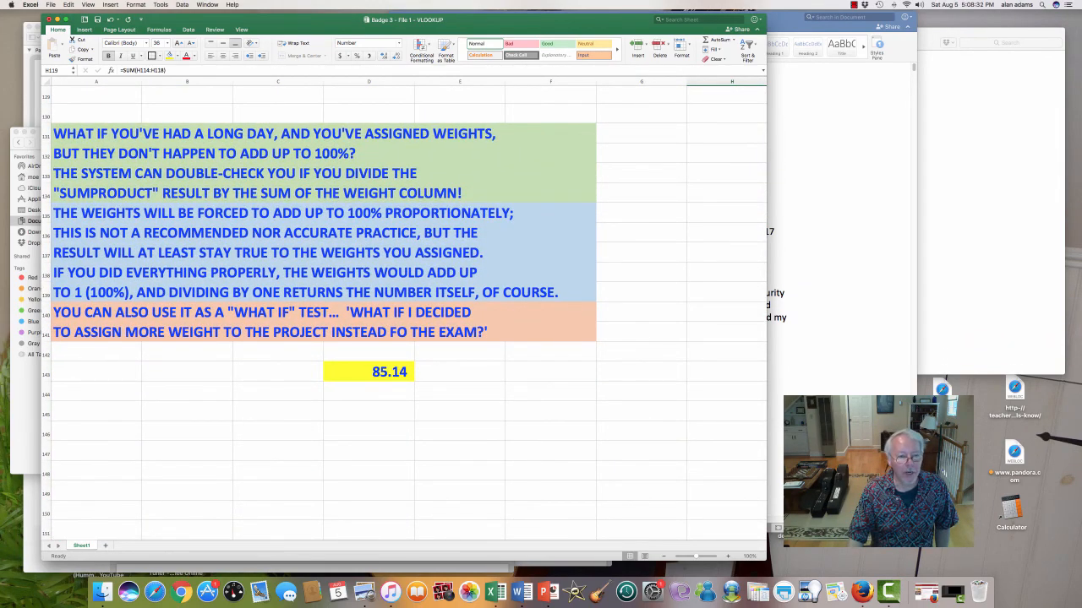
{"action": "left_click", "coordinate": [96, 411]}
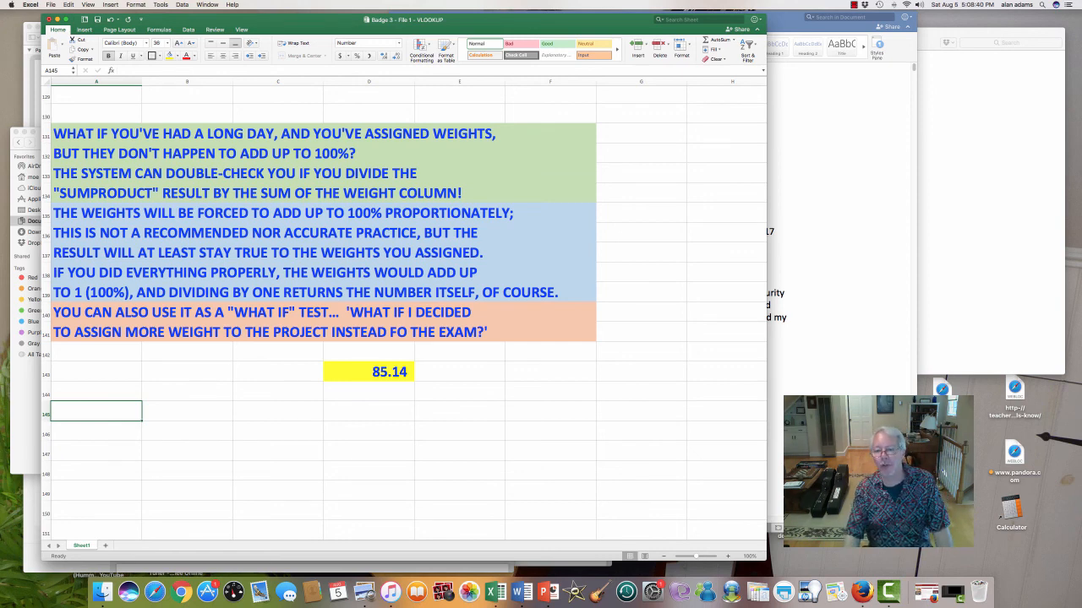
{"action": "left_click", "coordinate": [952, 592]}
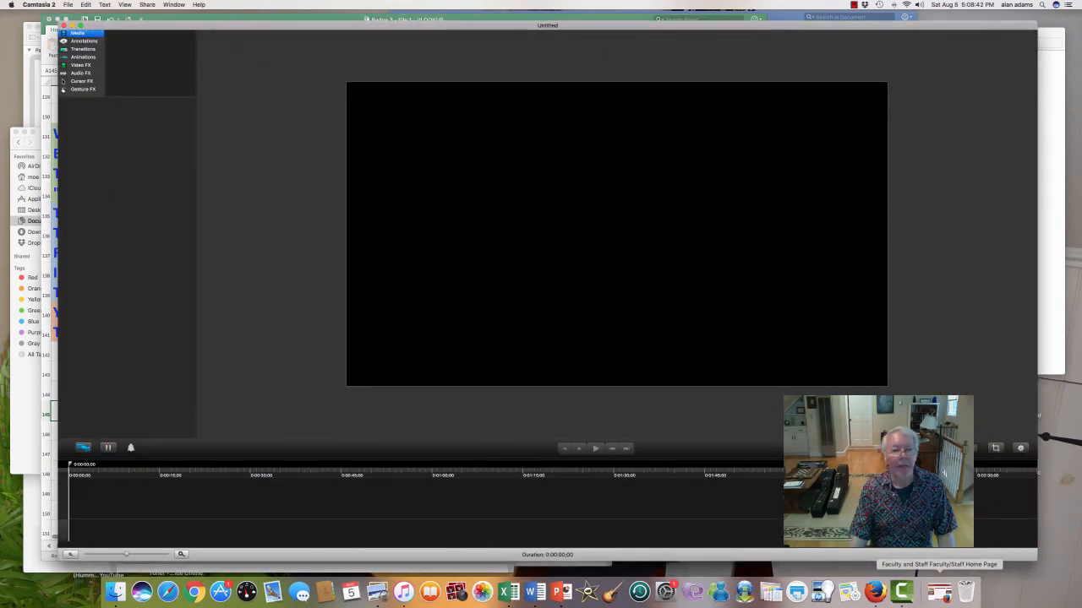